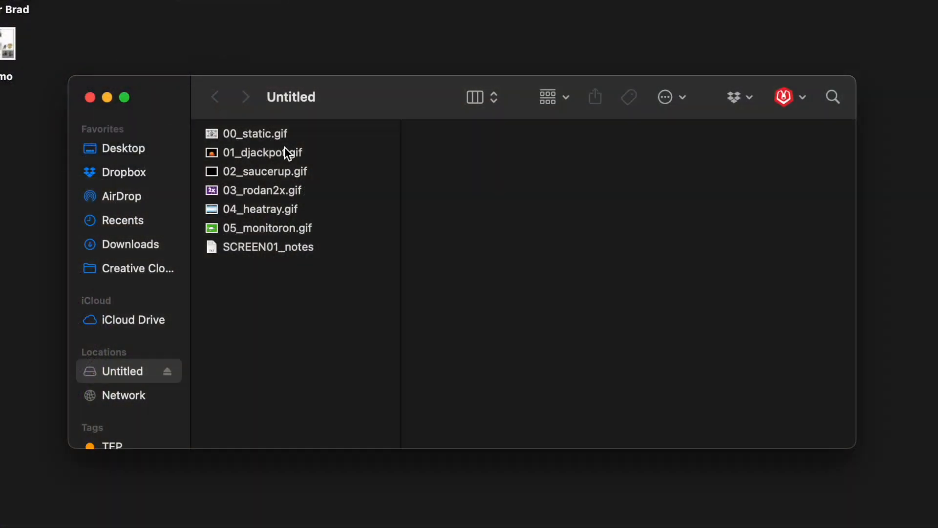
Step: Preview the GIF files on the Untitled SD card one by one, starting with 00_static.gif
{"action": "left_click", "coordinate": [283, 148]}
{"action": "left_click", "coordinate": [272, 136]}
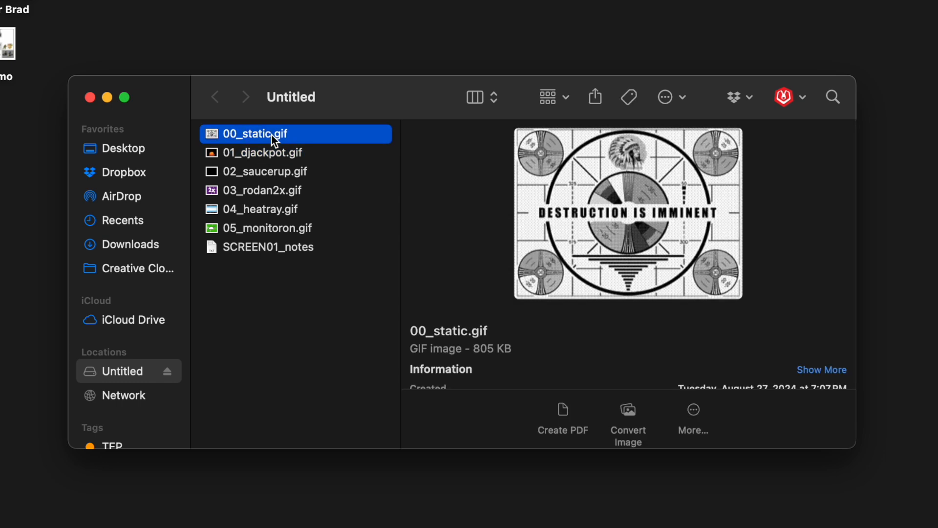
{"action": "key", "text": "space"}
{"action": "key", "text": "Down"}
{"action": "key", "text": "space"}
{"action": "key", "text": "Down"}
{"action": "key", "text": "Down"}
{"action": "key", "text": "Down"}
{"action": "key", "text": "Down"}
{"action": "key", "text": "Up"}
{"action": "key", "text": "Up"}
{"action": "key", "text": "Up"}
{"action": "key", "text": "Up"}
{"action": "key", "text": "Up"}
{"action": "key", "text": "Down"}
{"action": "key", "text": "Down"}
{"action": "key", "text": "Down"}
{"action": "key", "text": "Down"}
{"action": "key", "text": "Down"}
{"action": "key", "text": "Down"}
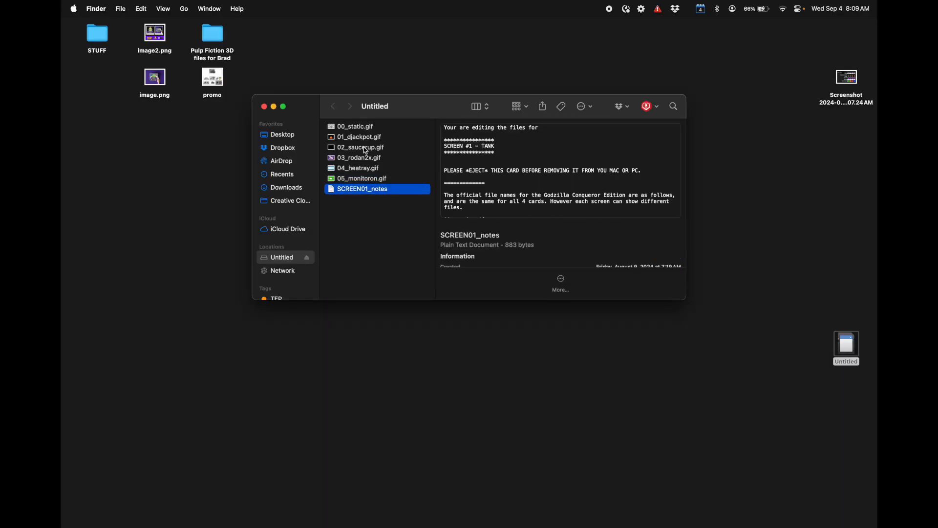
Step: Open the SCREEN01_notes file on the SD card, read the file naming and size rules, and close it
{"action": "double_click", "coordinate": [363, 190]}
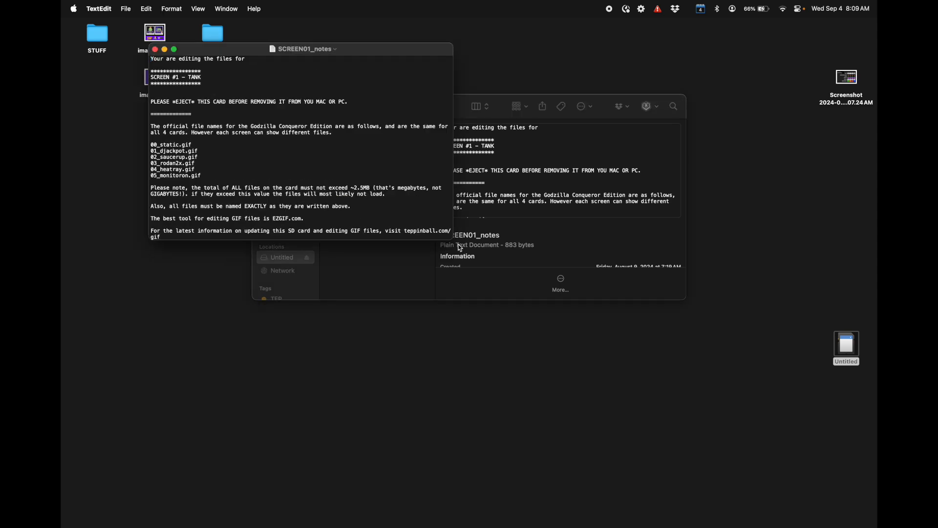
{"action": "left_click", "coordinate": [155, 50]}
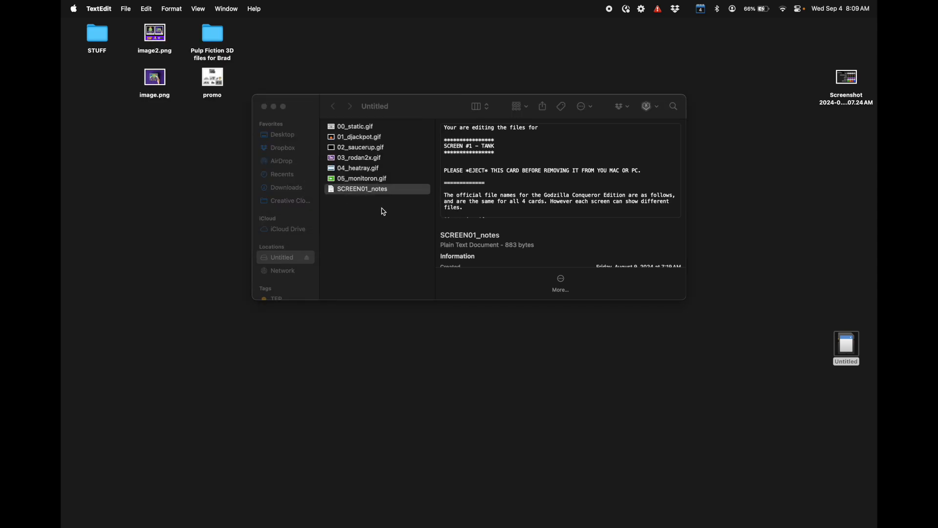
{"action": "double_click", "coordinate": [360, 190]}
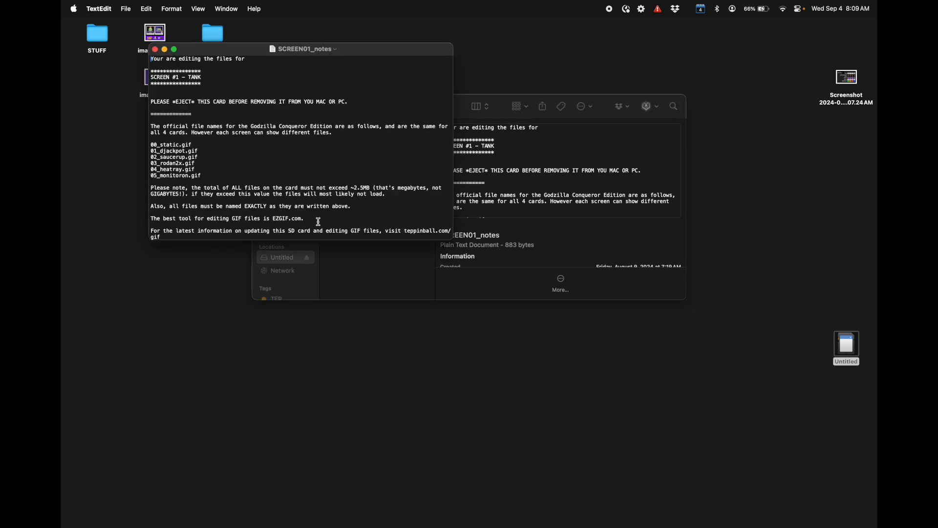
{"action": "left_click", "coordinate": [155, 50]}
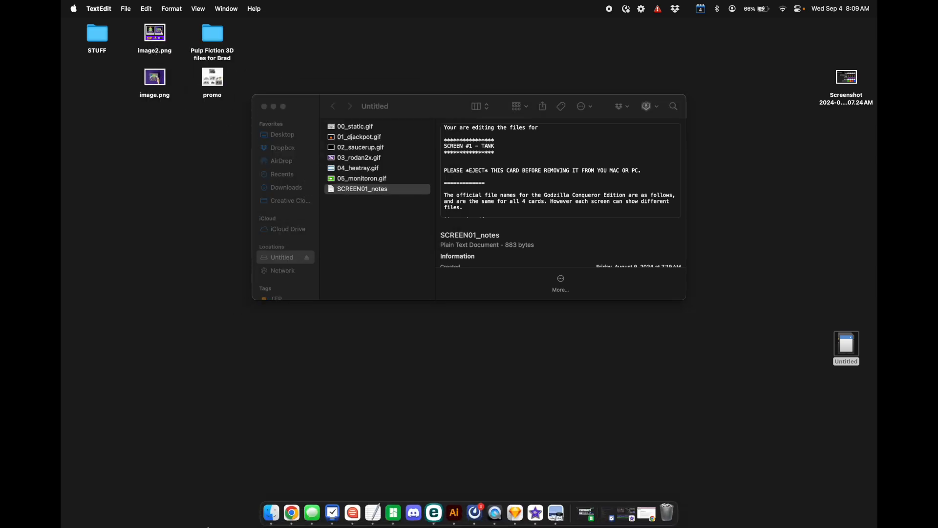
Step: Switch to Chrome and read the Godzilla Conqueror Edition GIFs guide at teppinball.com/gzgif
{"action": "left_click", "coordinate": [295, 522]}
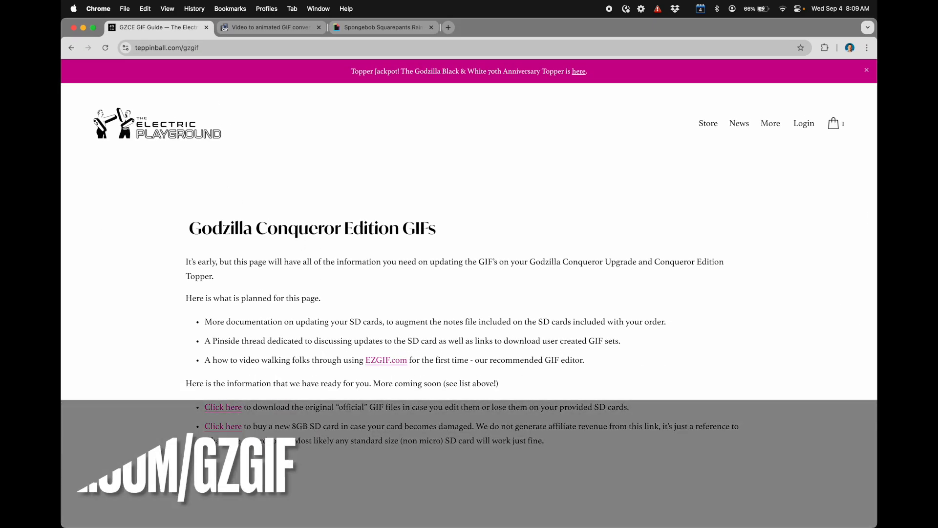
{"action": "left_click", "coordinate": [201, 49]}
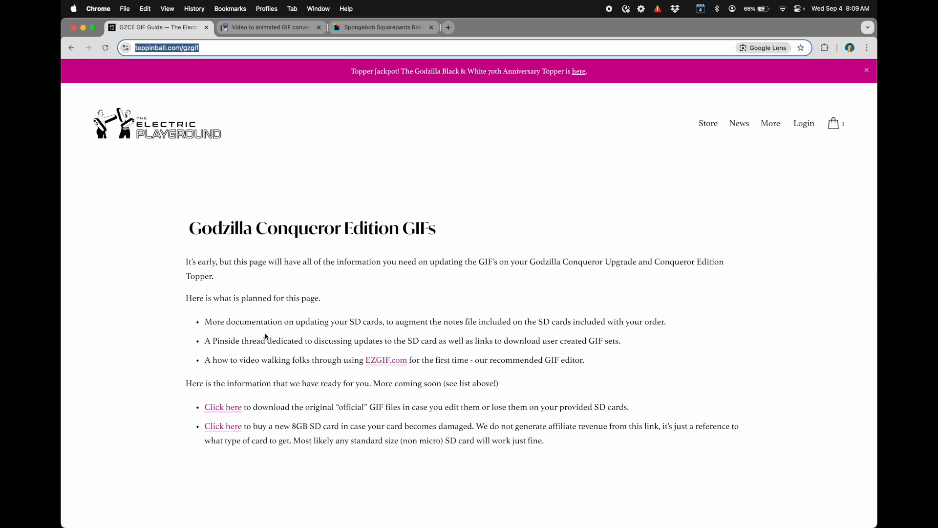
{"action": "left_click", "coordinate": [276, 321]}
{"action": "scroll", "coordinate": [283, 335], "scroll_direction": "down", "scroll_amount": 1}
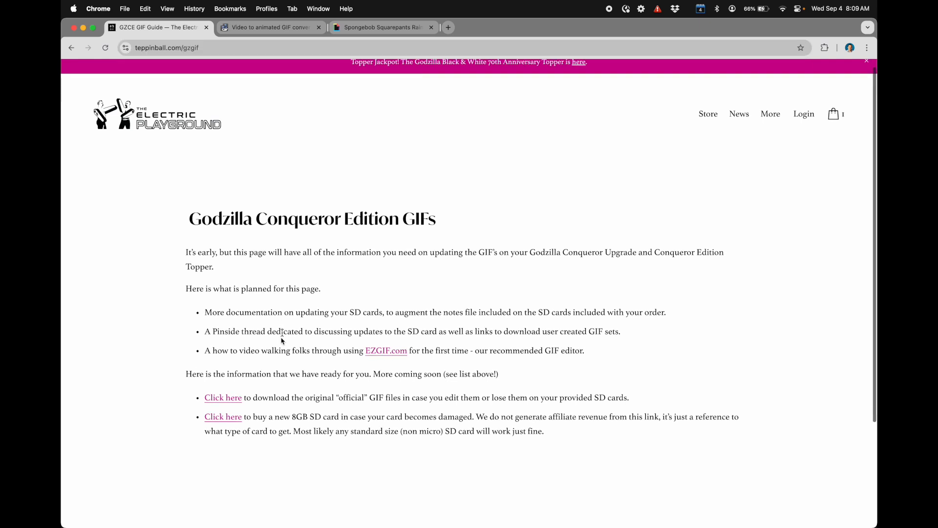
Step: Open the official GIF files linked in the guide and browse to v3_BATCH1_08.27.24, Color Topper, Screen 1 - Tank
{"action": "left_click", "coordinate": [238, 401]}
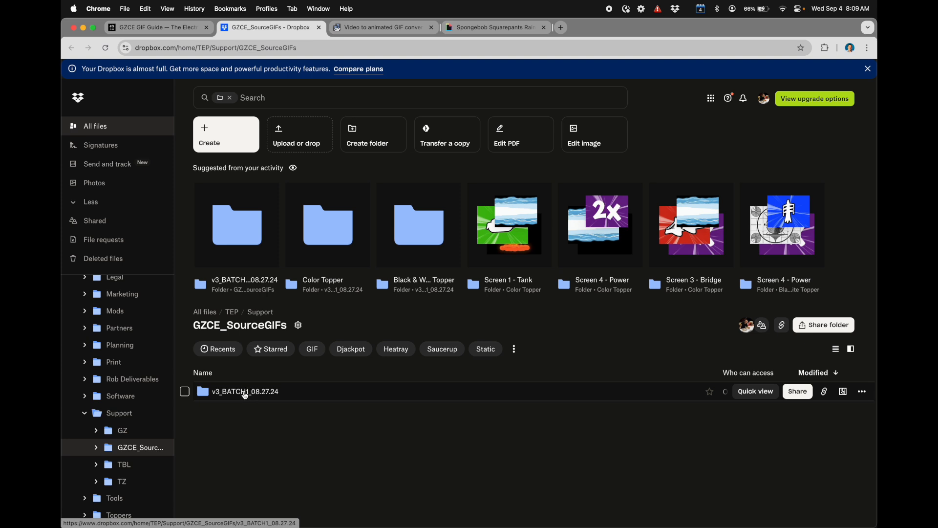
{"action": "left_click", "coordinate": [246, 393]}
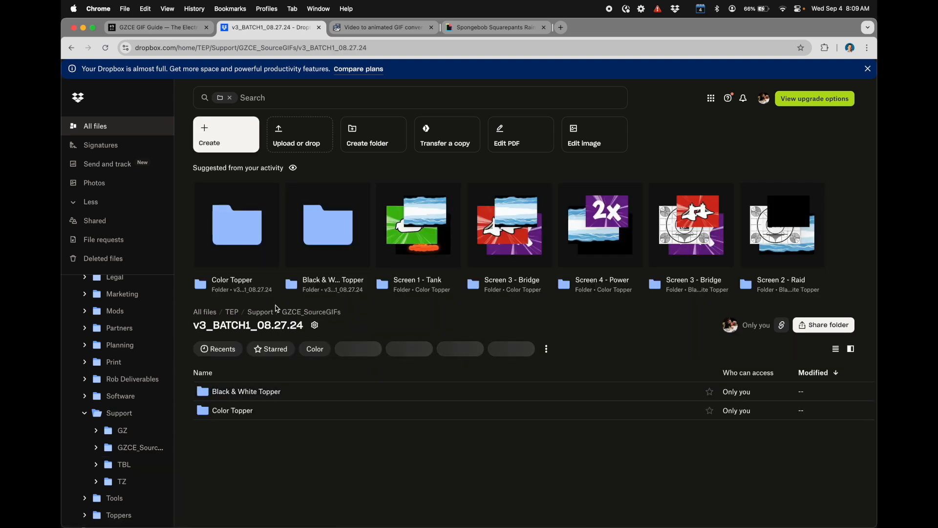
{"action": "left_click", "coordinate": [232, 411]}
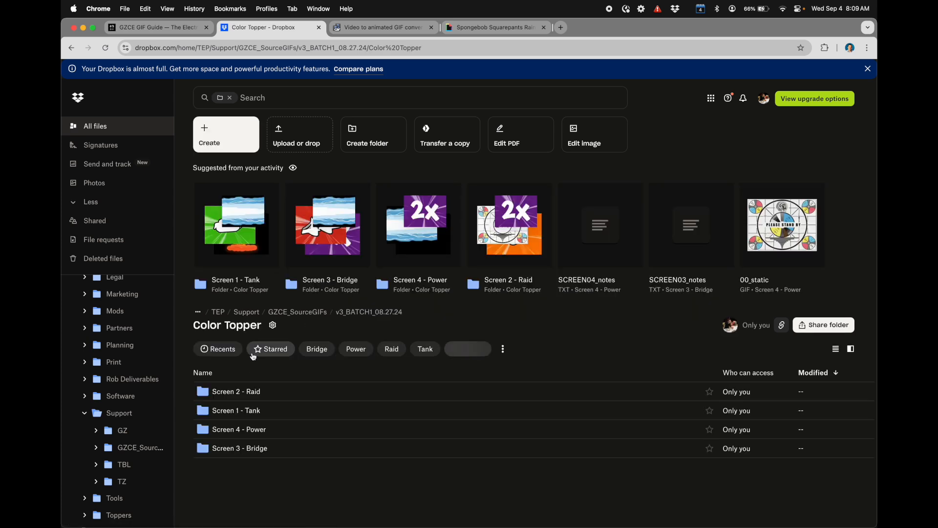
{"action": "left_click", "coordinate": [240, 414]}
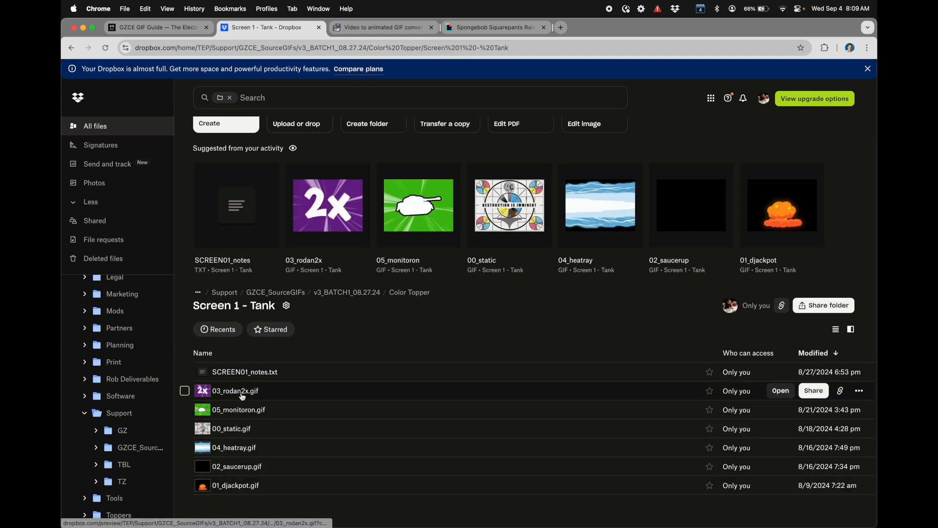
Step: Return to the GIF guide, open its EZGIF.com link, and close the old video-to-GIF converter page
{"action": "left_click", "coordinate": [187, 30]}
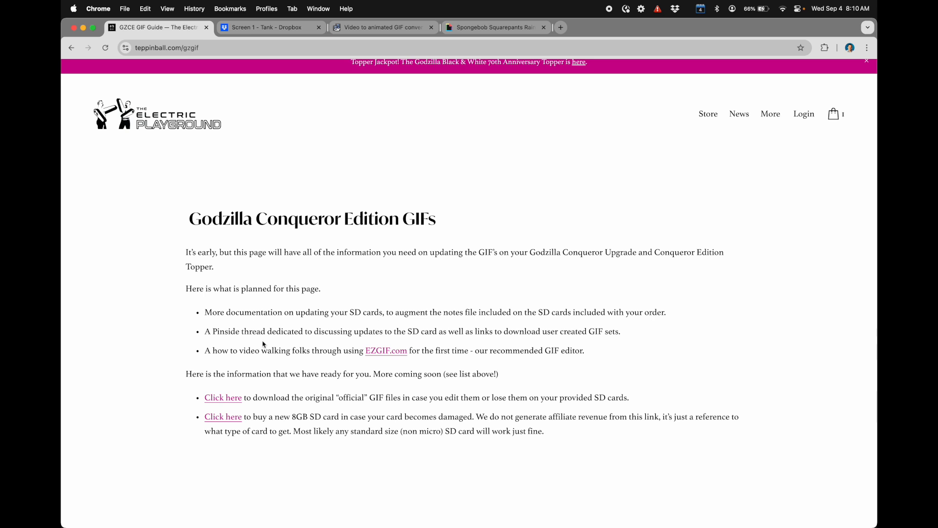
{"action": "left_click_drag", "start_coordinate": [303, 416], "coordinate": [369, 417]}
{"action": "left_click", "coordinate": [271, 413]}
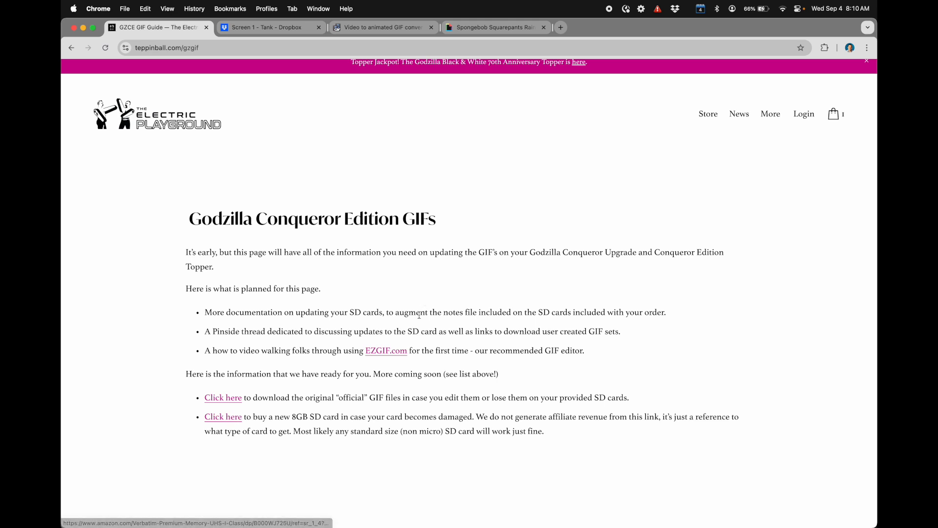
{"action": "left_click", "coordinate": [387, 351]}
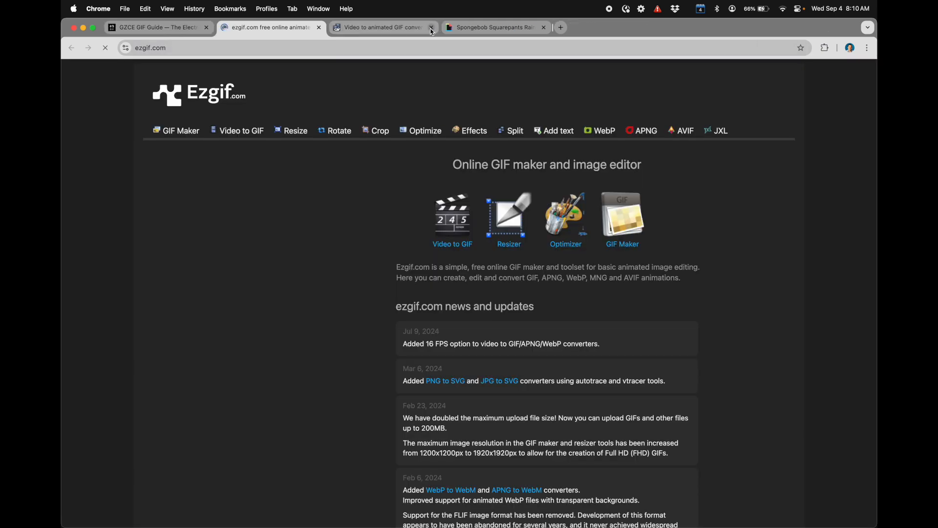
{"action": "left_click", "coordinate": [432, 30]}
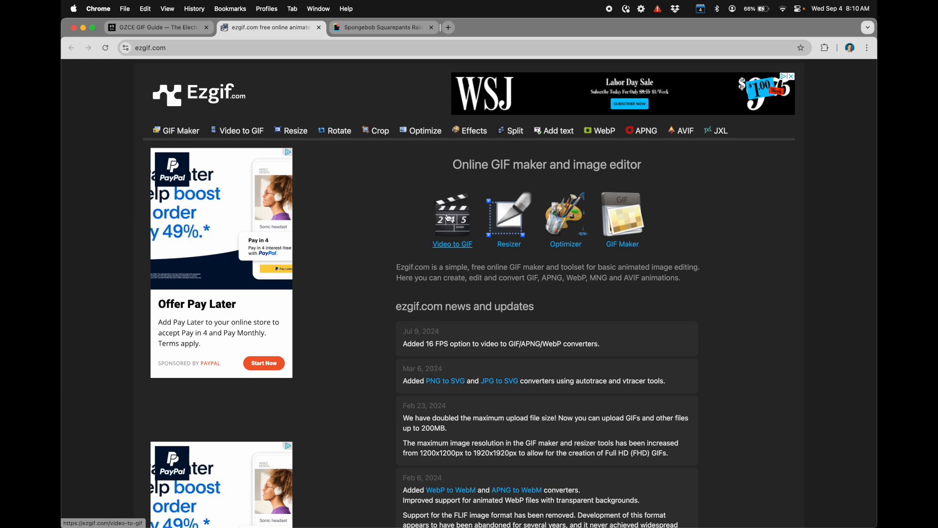
Step: Search GIPHY for "godzilla" and browse the GIF results
{"action": "left_click", "coordinate": [372, 29]}
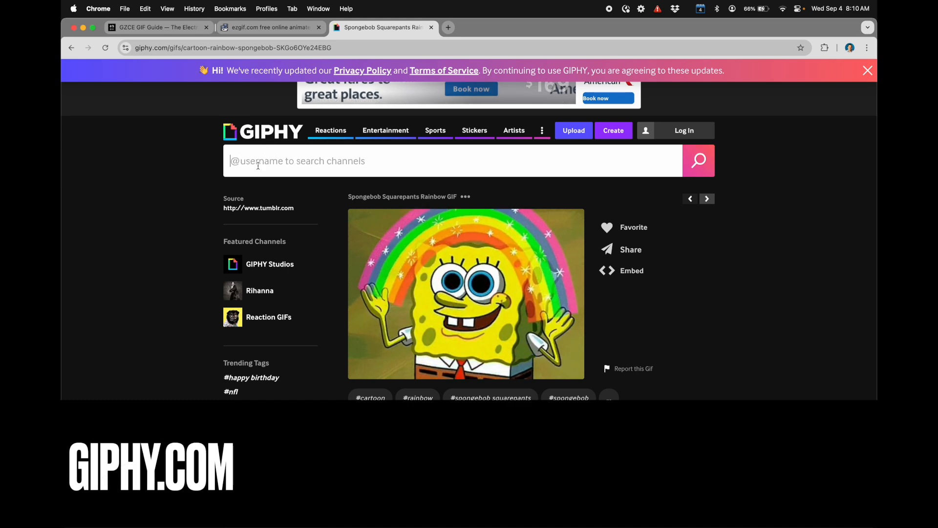
{"action": "left_click", "coordinate": [236, 159]}
{"action": "type", "text": "godzilla"}
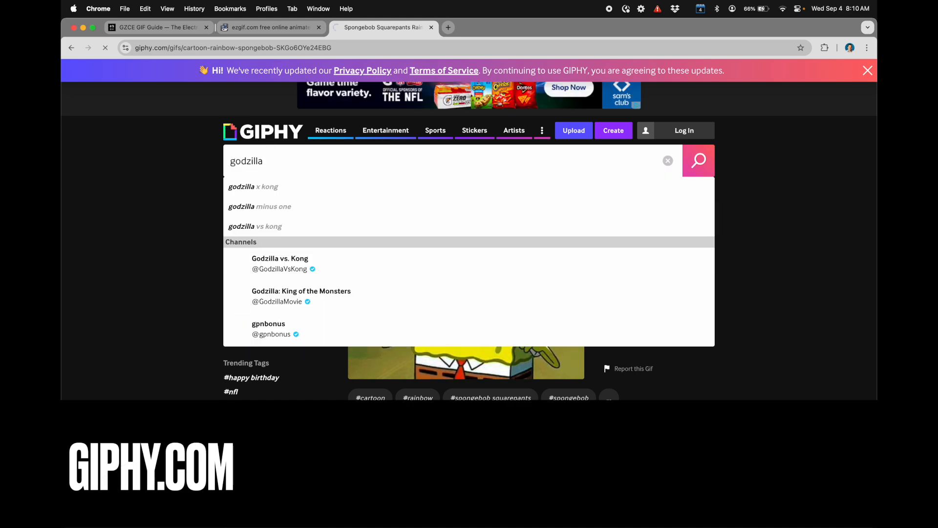
{"action": "key", "text": "Return"}
{"action": "scroll", "coordinate": [320, 321], "scroll_direction": "down", "scroll_amount": 1}
{"action": "scroll", "coordinate": [320, 321], "scroll_direction": "down", "scroll_amount": 1}
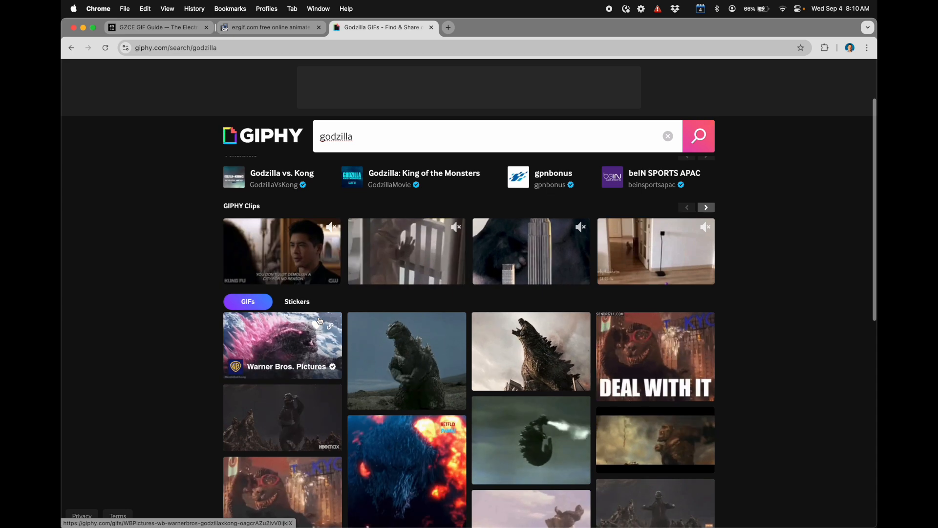
Step: Return to the Spongebob Squarepants Rainbow GIF and save its image to the Desktop as spongebob
{"action": "left_click", "coordinate": [71, 49]}
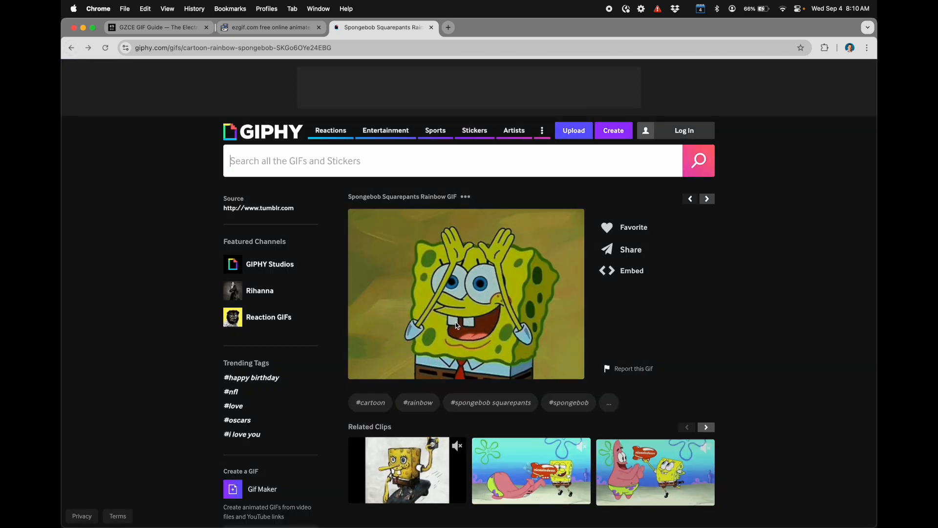
{"action": "right_click", "coordinate": [478, 289]}
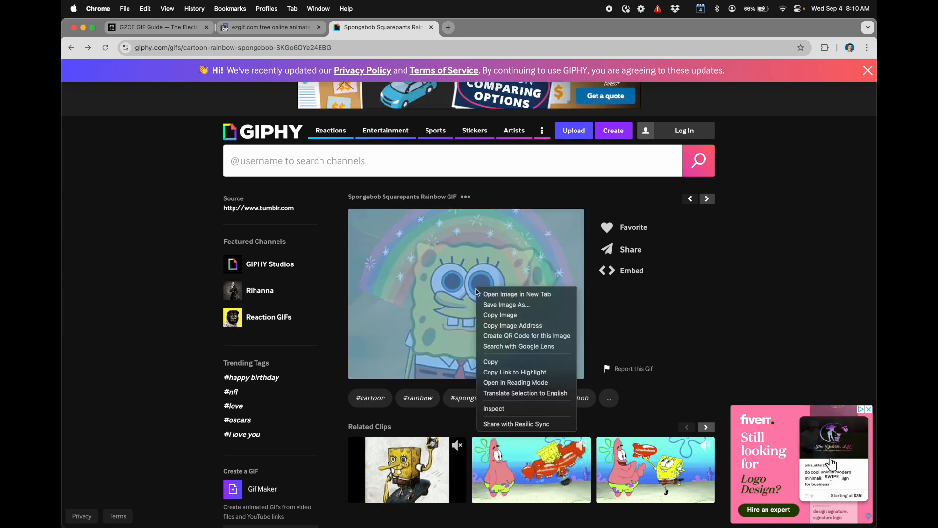
{"action": "left_click", "coordinate": [505, 304]}
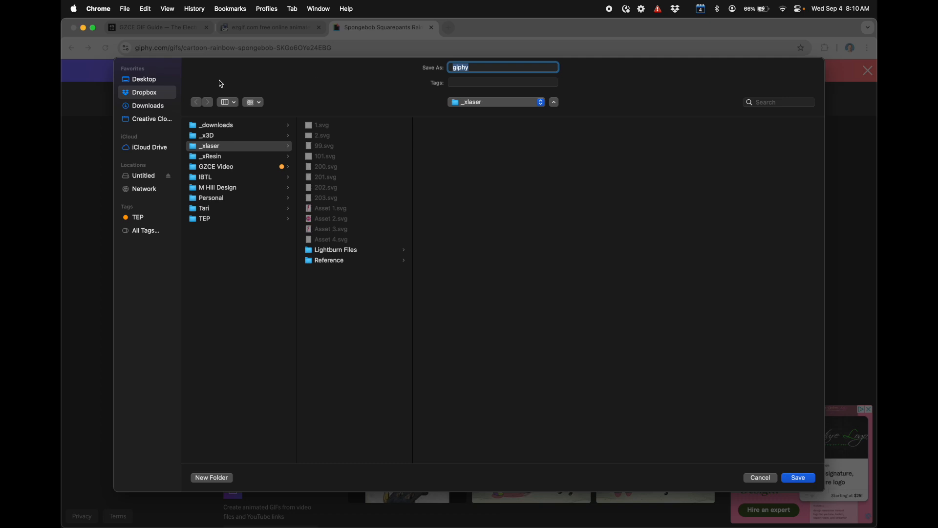
{"action": "left_click", "coordinate": [147, 79]}
{"action": "type", "text": "spongebob"}
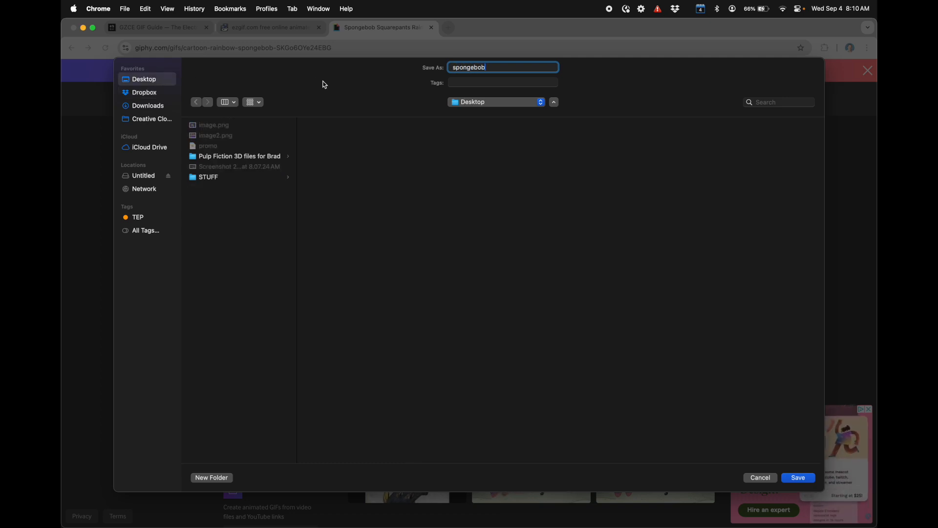
{"action": "key", "text": "Return"}
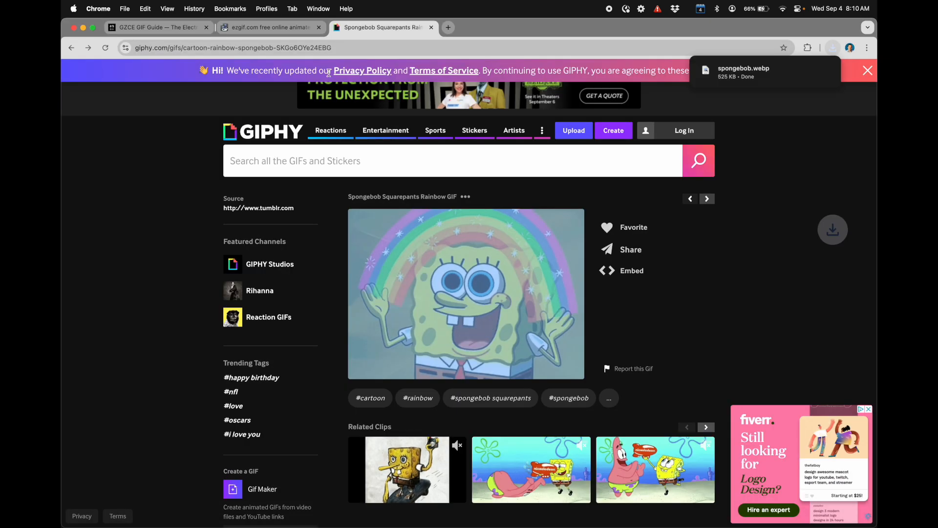
Step: Move the browser window aside, preview spongebob.webp on the Desktop, and restore the browser window
{"action": "left_click_drag", "start_coordinate": [568, 28], "coordinate": [456, 21]}
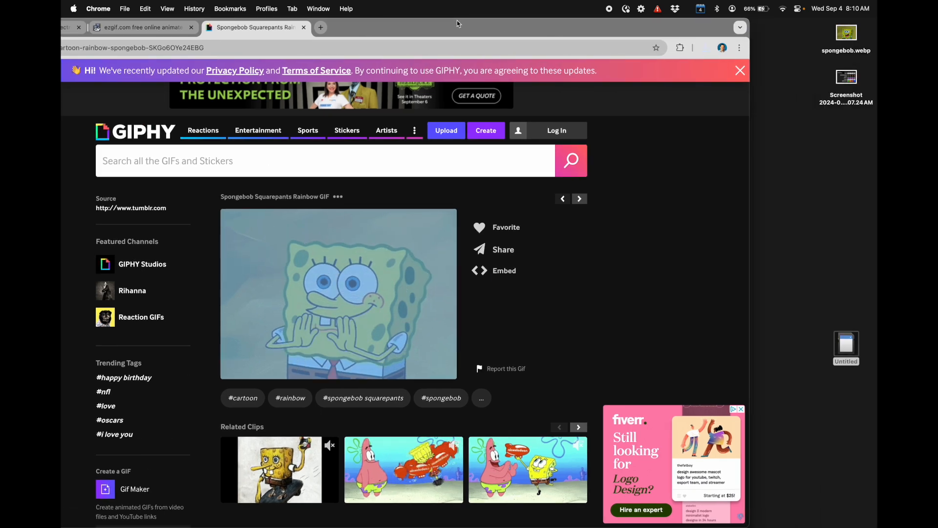
{"action": "left_click", "coordinate": [841, 38]}
{"action": "key", "text": "space"}
{"action": "key", "text": "space"}
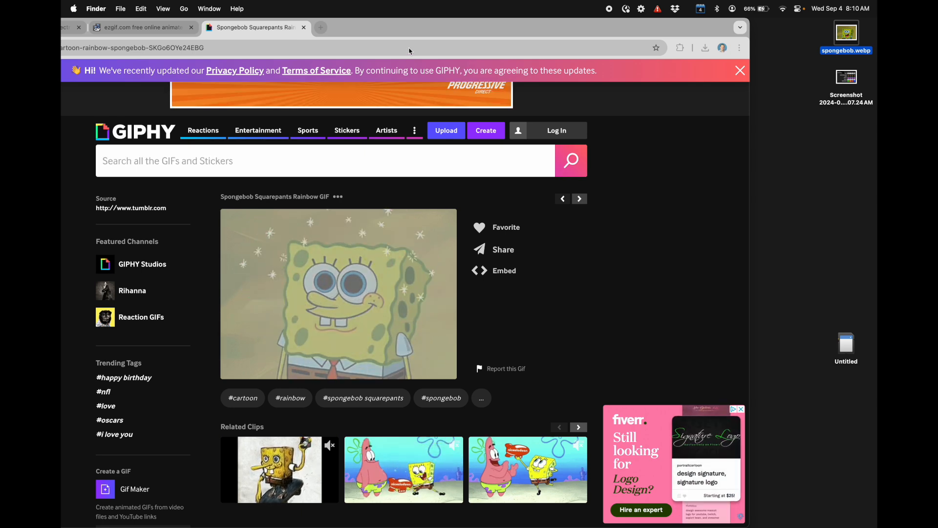
{"action": "double_click", "coordinate": [379, 28]}
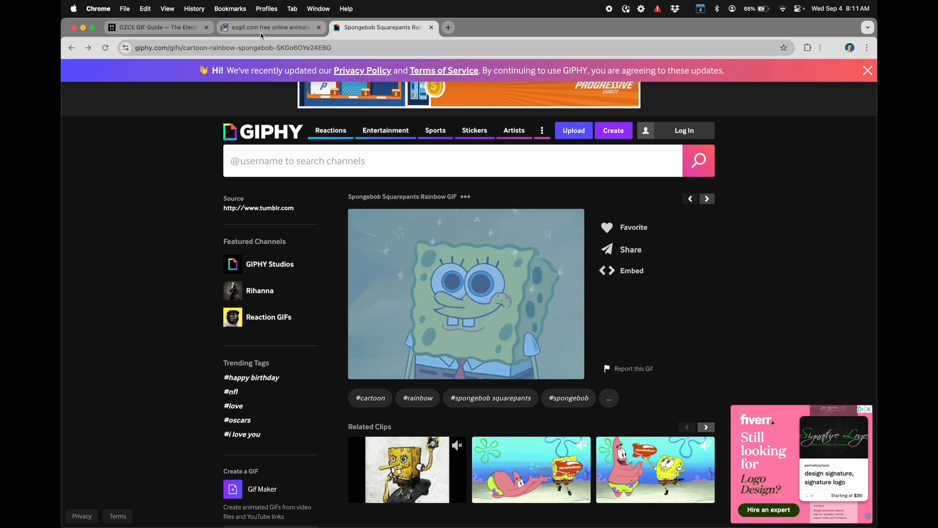
Step: Upload spongebob.webp from the Desktop to Ezgif's Video to GIF converter
{"action": "left_click", "coordinate": [258, 32]}
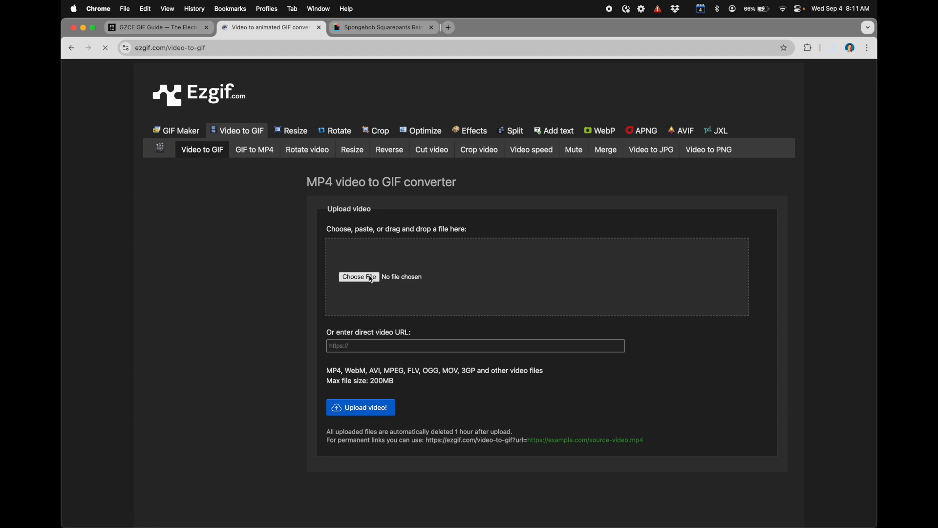
{"action": "left_click", "coordinate": [372, 278]}
{"action": "left_click", "coordinate": [263, 215]}
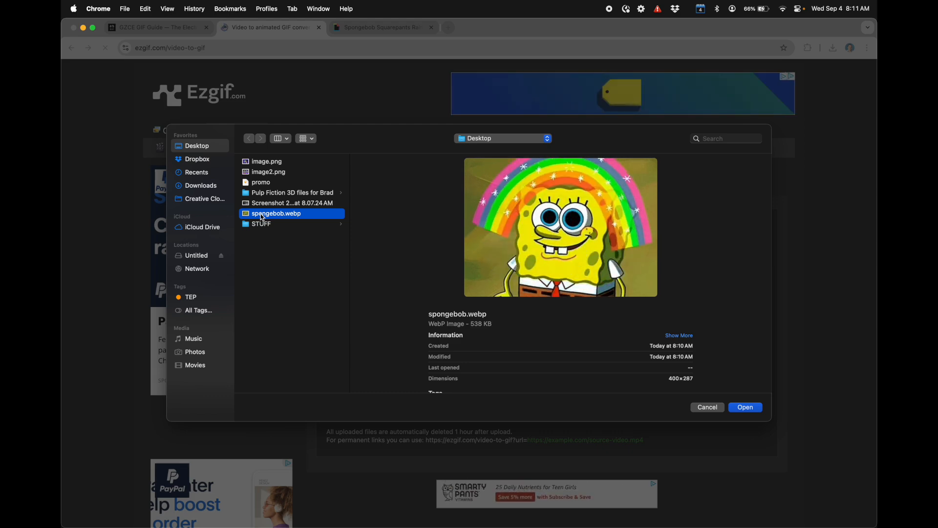
{"action": "left_click", "coordinate": [747, 408]}
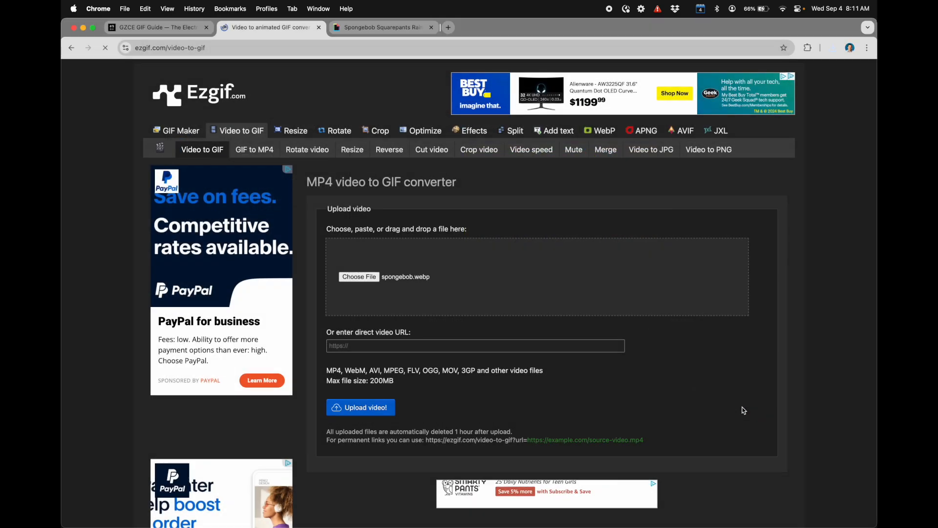
{"action": "left_click", "coordinate": [379, 405]}
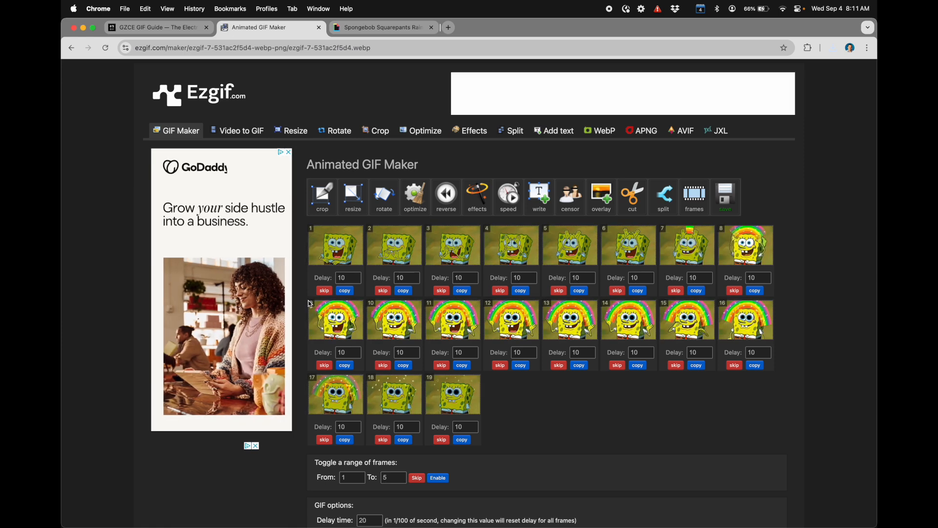
Step: Review the uploaded animation's frames, GIF options and effects in the Animated GIF Maker
{"action": "scroll", "coordinate": [478, 265], "scroll_direction": "down", "scroll_amount": 2}
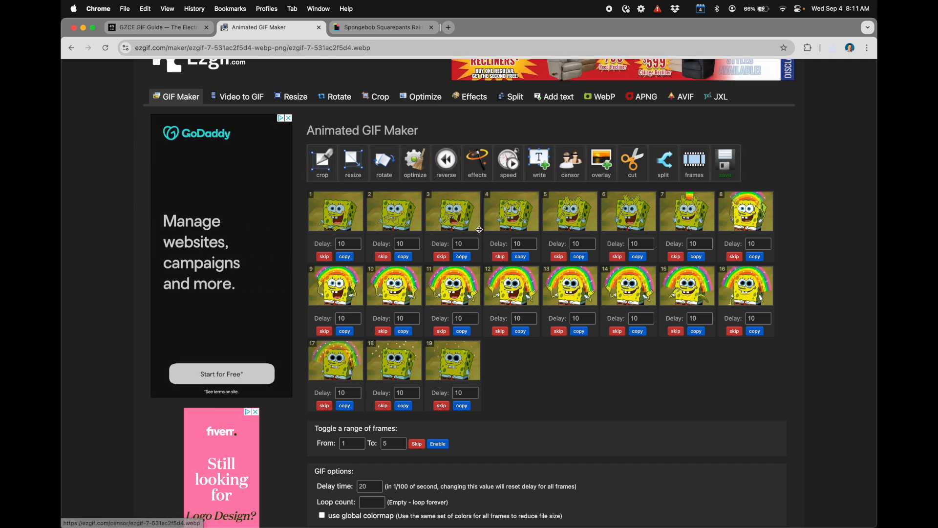
{"action": "scroll", "coordinate": [481, 263], "scroll_direction": "down", "scroll_amount": 5}
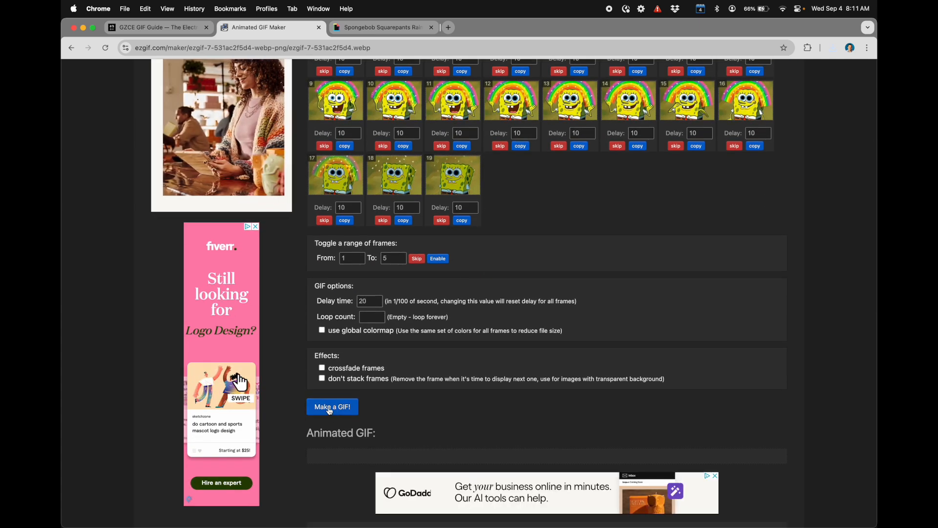
{"action": "scroll", "coordinate": [332, 416], "scroll_direction": "up", "scroll_amount": 6}
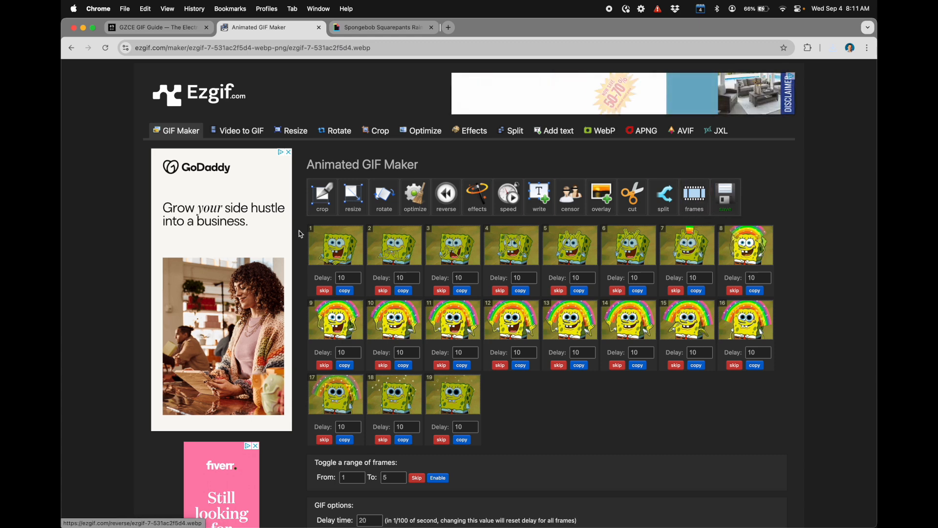
Step: Open the uploaded animation's frame editor, then check the combined size of the six GIFs on the Untitled card in Finder
{"action": "left_click", "coordinate": [698, 199]}
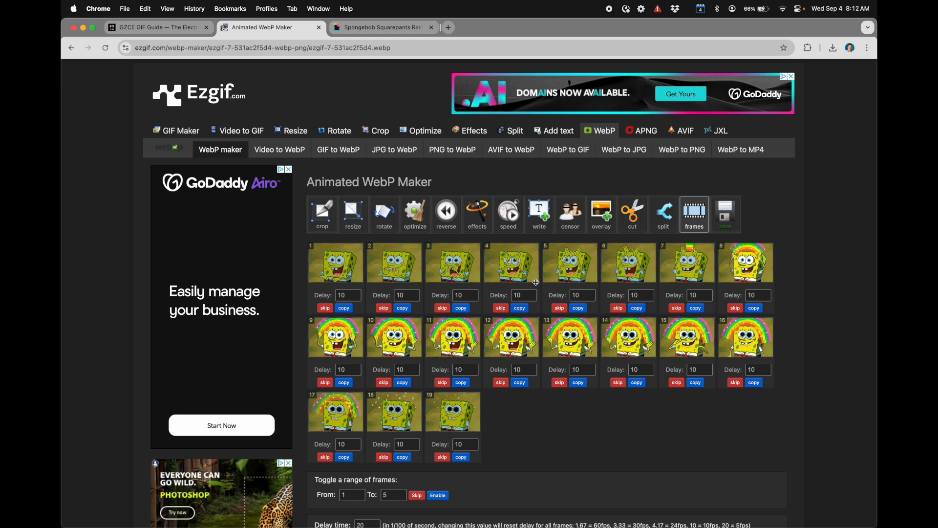
{"action": "key", "text": "ctrl+Up"}
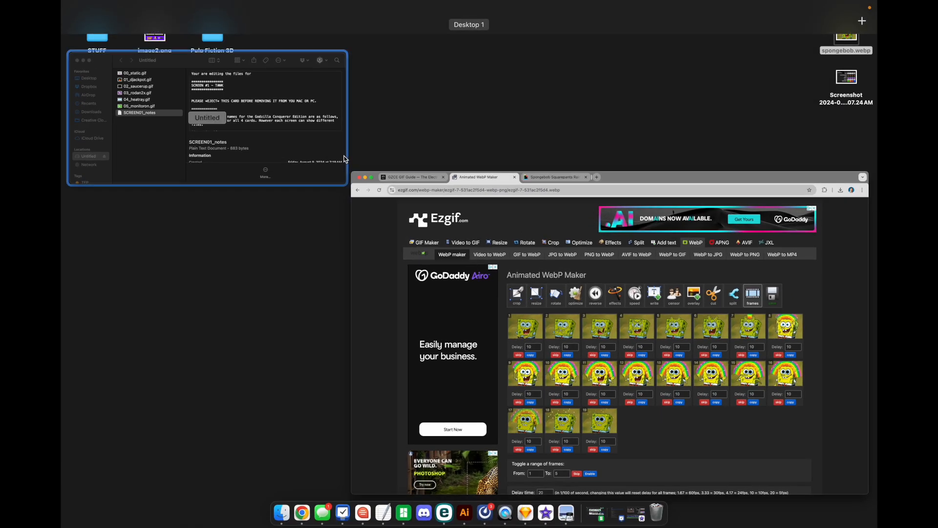
{"action": "left_click", "coordinate": [297, 136]}
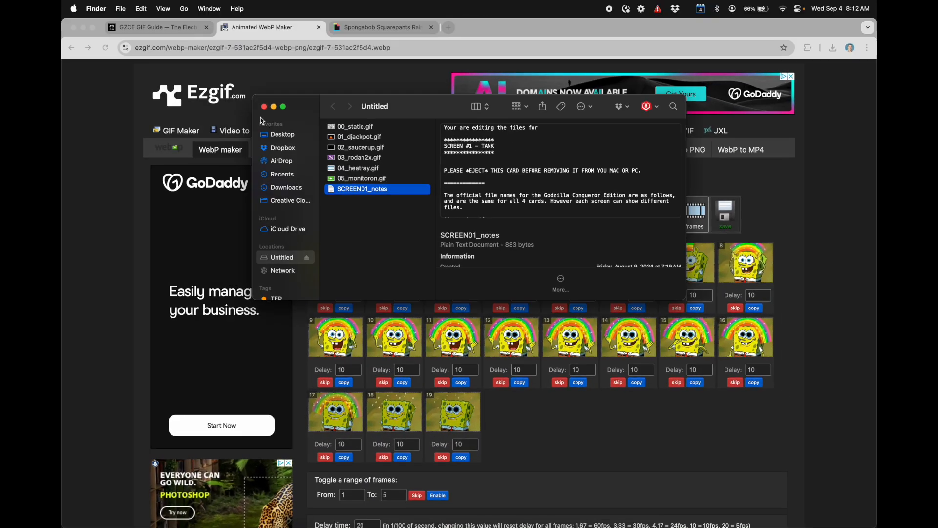
{"action": "left_click", "coordinate": [344, 128]}
{"action": "key", "text": "shift+Down"}
{"action": "key", "text": "shift+Down"}
{"action": "key", "text": "shift+Down"}
{"action": "key", "text": "shift+Down"}
{"action": "key", "text": "shift+Down"}
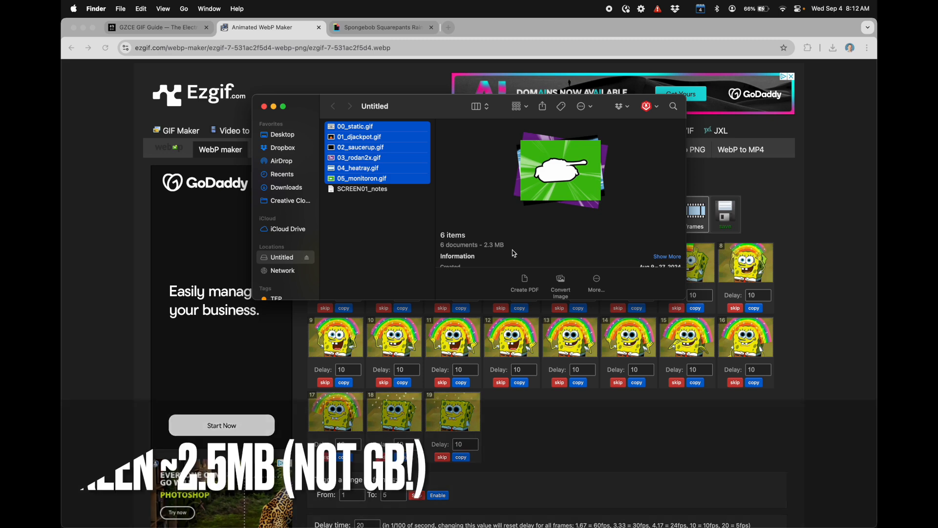
{"action": "left_click_drag", "start_coordinate": [485, 245], "coordinate": [500, 246]}
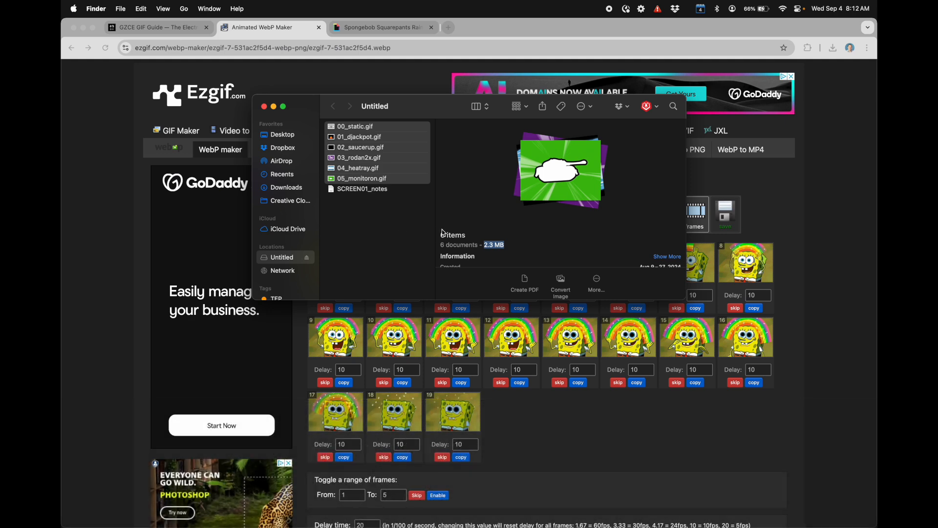
Step: Reselect the files from 05_monitoron.gif up to 00_static.gif and recheck their combined size
{"action": "left_click", "coordinate": [357, 219]}
{"action": "left_click", "coordinate": [354, 181]}
{"action": "key", "text": "shift+Up"}
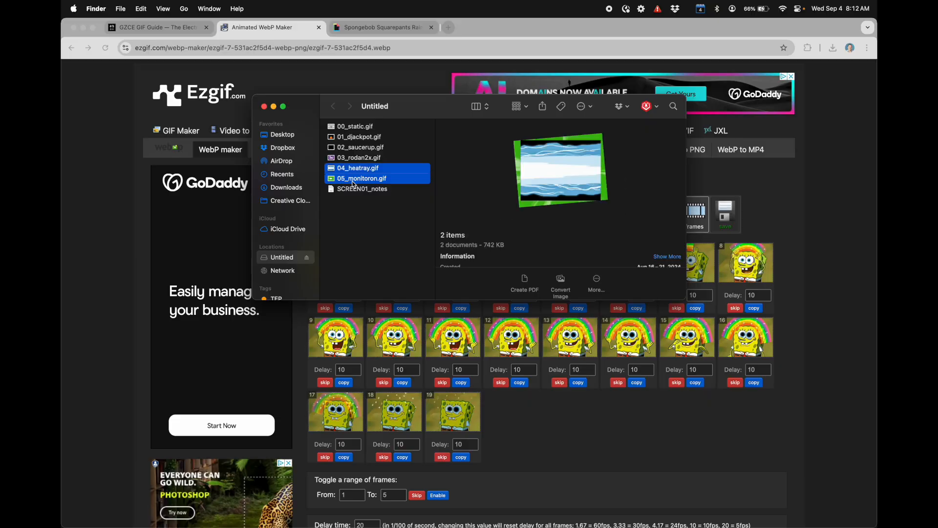
{"action": "key", "text": "shift+Up"}
{"action": "key", "text": "shift+Up"}
{"action": "key", "text": "shift+Up"}
{"action": "key", "text": "shift+Up"}
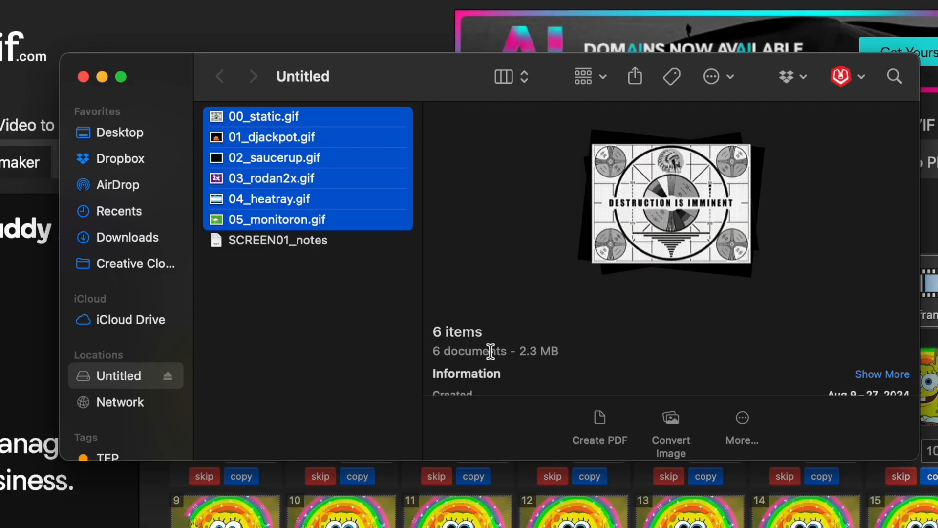
{"action": "left_click_drag", "start_coordinate": [516, 353], "coordinate": [572, 350]}
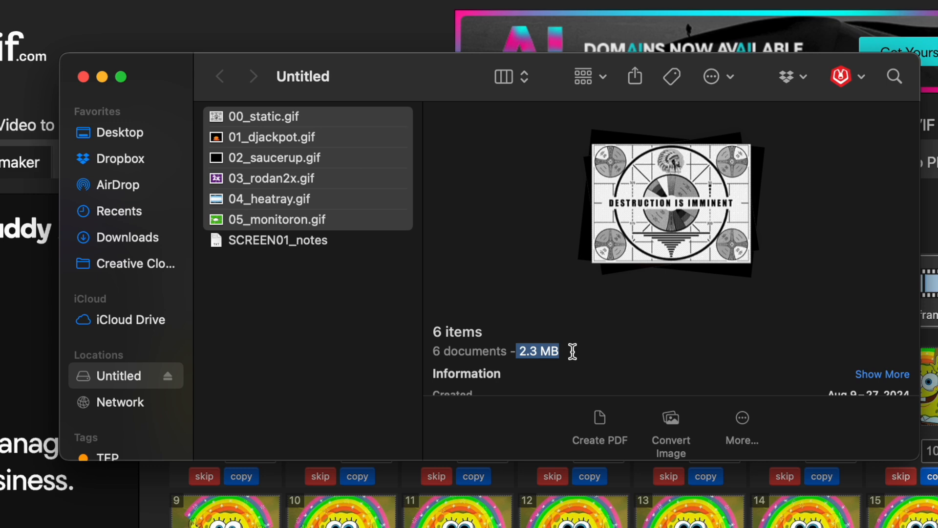
Step: Check the individual file size of 00_static.gif on the Untitled card
{"action": "left_click", "coordinate": [271, 239]}
{"action": "left_click", "coordinate": [266, 160]}
{"action": "left_click", "coordinate": [269, 122]}
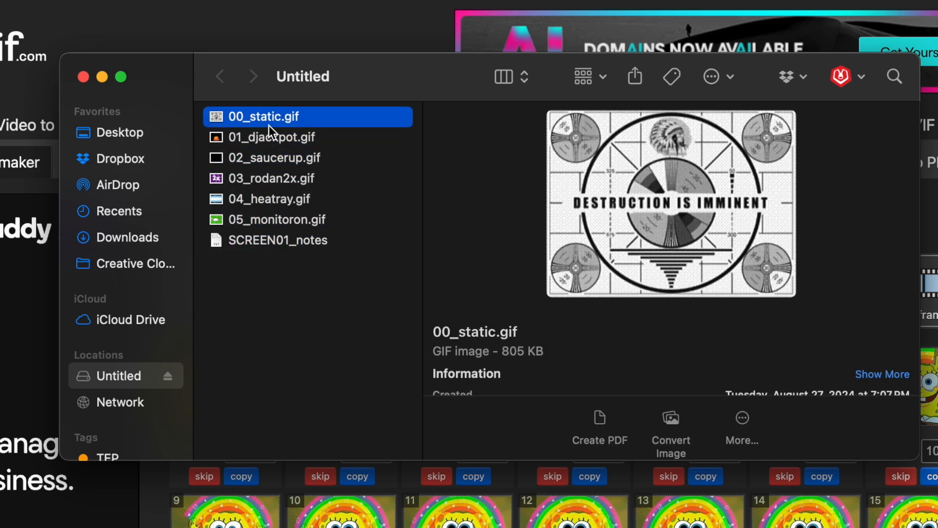
{"action": "left_click_drag", "start_coordinate": [504, 351], "coordinate": [560, 353]}
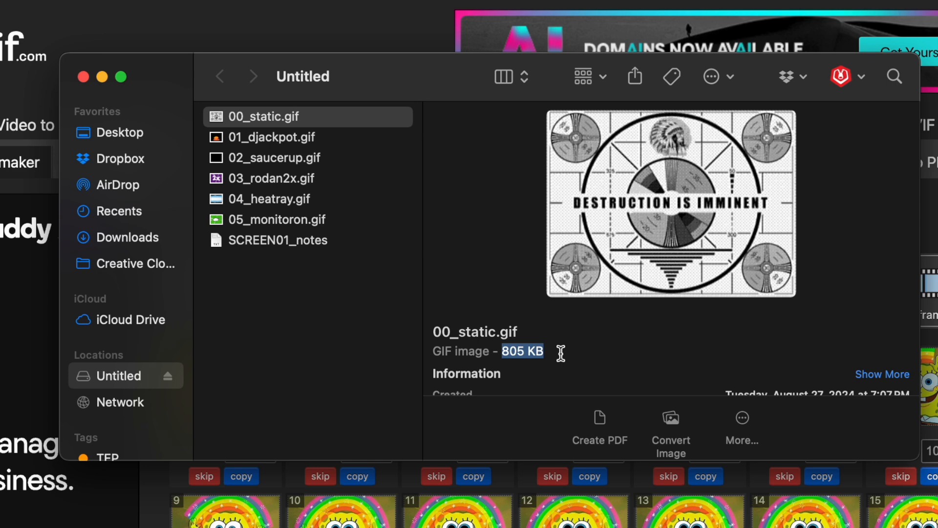
{"action": "left_click", "coordinate": [271, 139]}
{"action": "key", "text": "Up"}
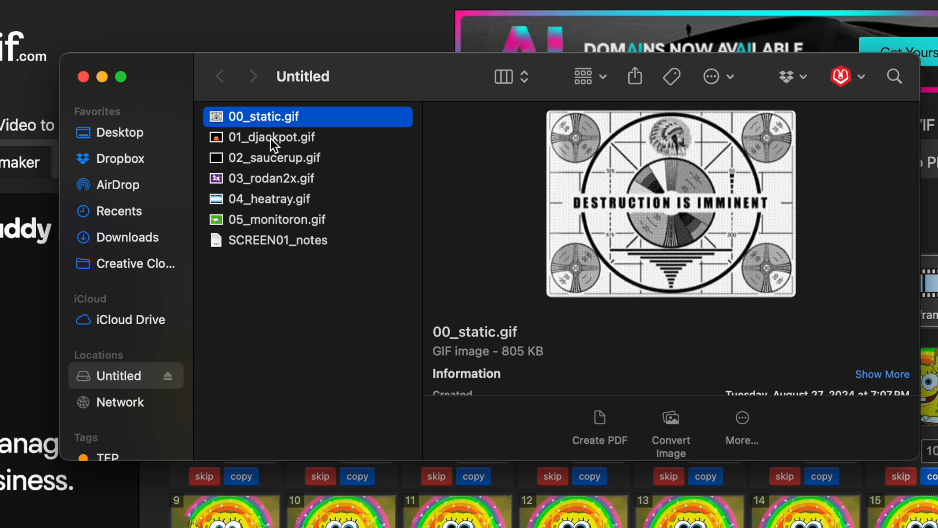
Step: Check the individual file sizes of 01_djackpot.gif, 03_rodan2x.gif, 04_heatray.gif and 05_monitoron.gif
{"action": "left_click", "coordinate": [271, 138]}
{"action": "left_click_drag", "start_coordinate": [507, 354], "coordinate": [543, 352]}
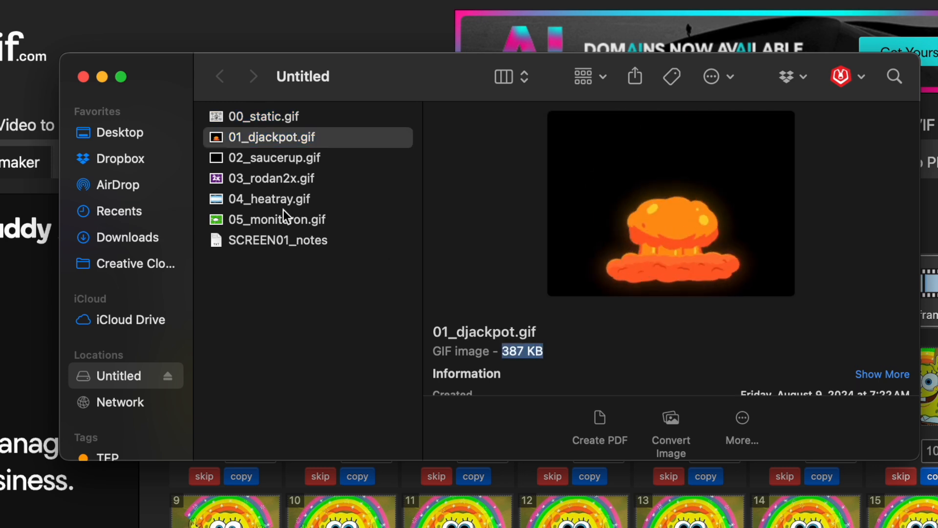
{"action": "left_click", "coordinate": [257, 159]}
{"action": "key", "text": "Down"}
{"action": "left_click_drag", "start_coordinate": [502, 352], "coordinate": [559, 352]}
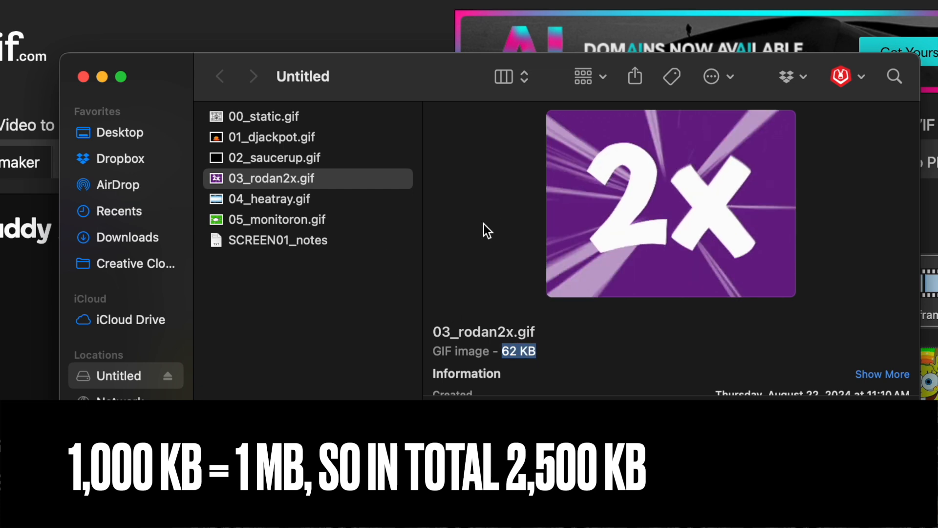
{"action": "left_click", "coordinate": [267, 199]}
{"action": "left_click_drag", "start_coordinate": [507, 352], "coordinate": [567, 351]}
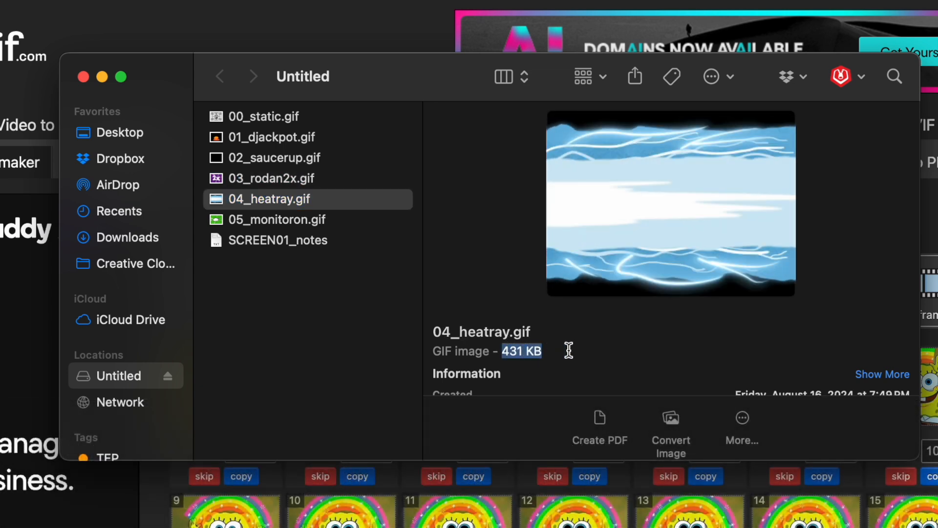
{"action": "left_click", "coordinate": [267, 220]}
{"action": "left_click_drag", "start_coordinate": [508, 351], "coordinate": [602, 352]}
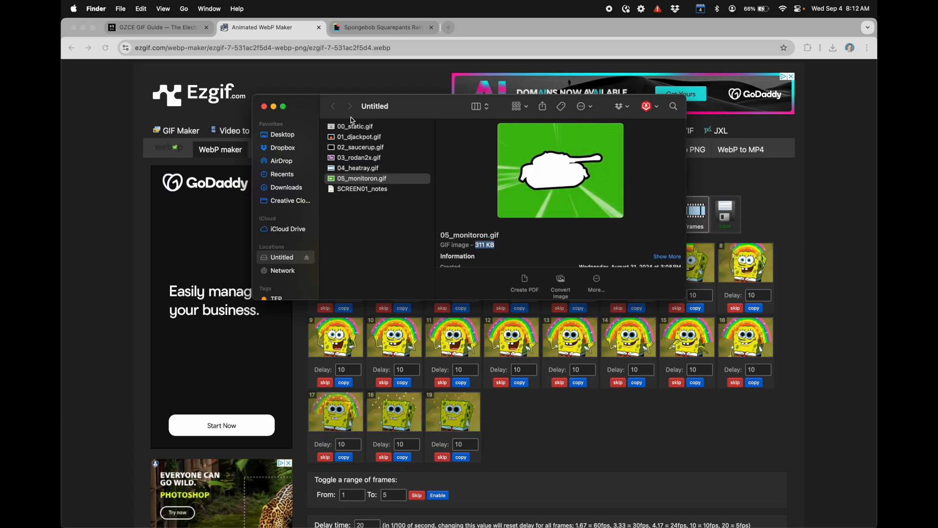
Step: Switch back to Chrome and upload 00_static.gif from the Untitled card to Ezgif's Animated GIF Maker
{"action": "left_click", "coordinate": [355, 126]}
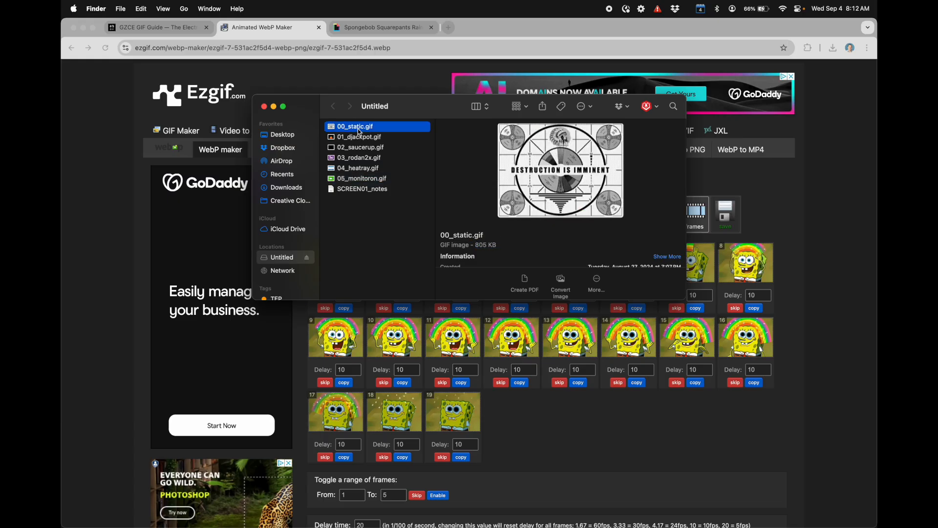
{"action": "left_click", "coordinate": [823, 259]}
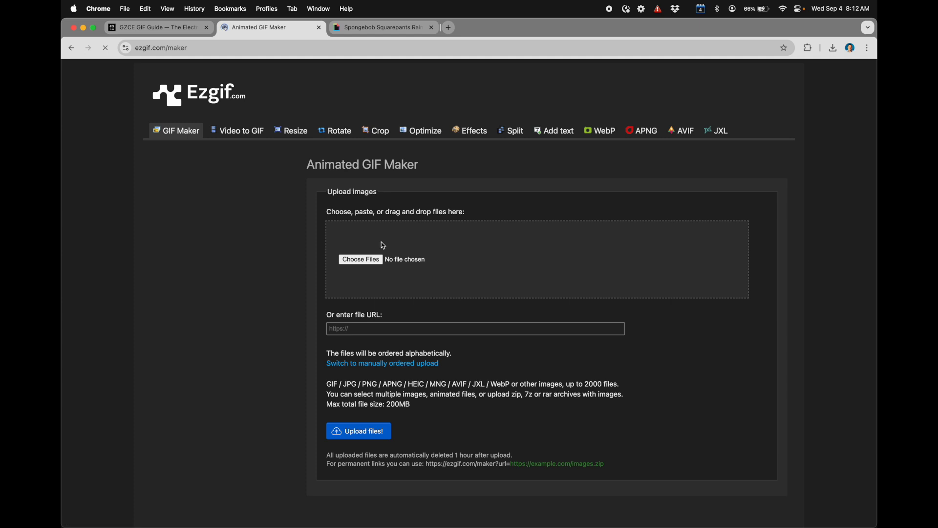
{"action": "left_click", "coordinate": [373, 263]}
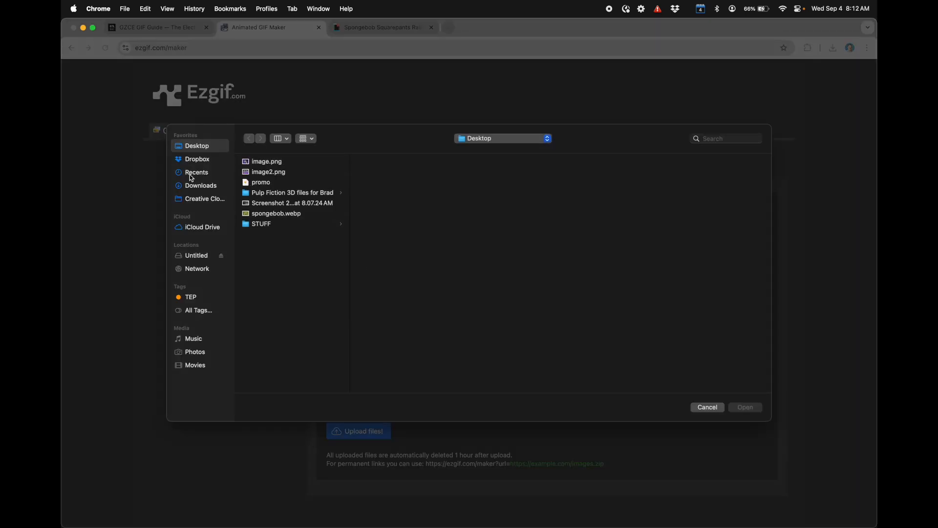
{"action": "left_click", "coordinate": [195, 260]}
{"action": "left_click", "coordinate": [269, 163]}
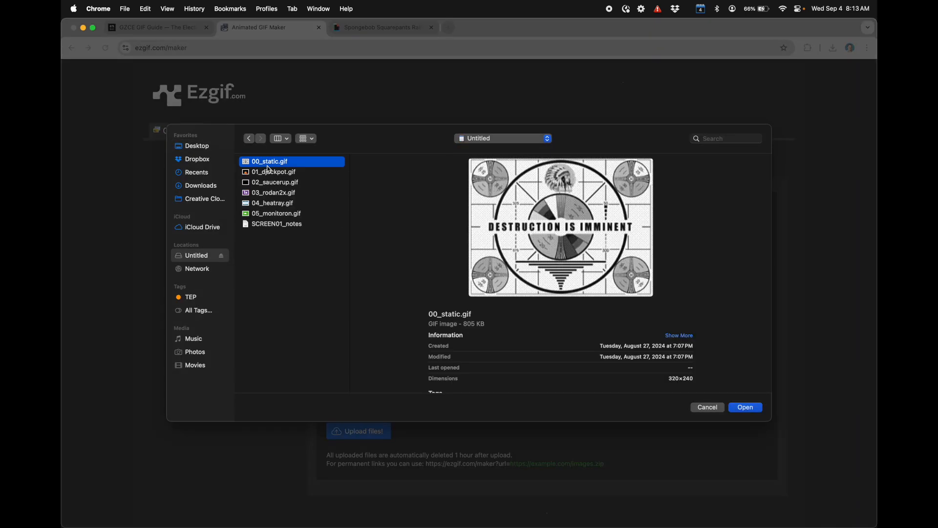
{"action": "key", "text": "Return"}
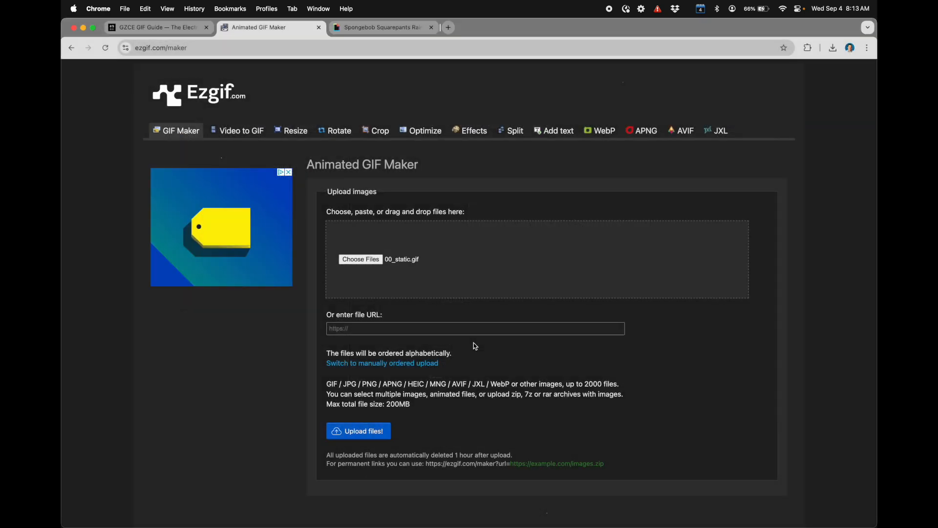
{"action": "left_click", "coordinate": [349, 437]}
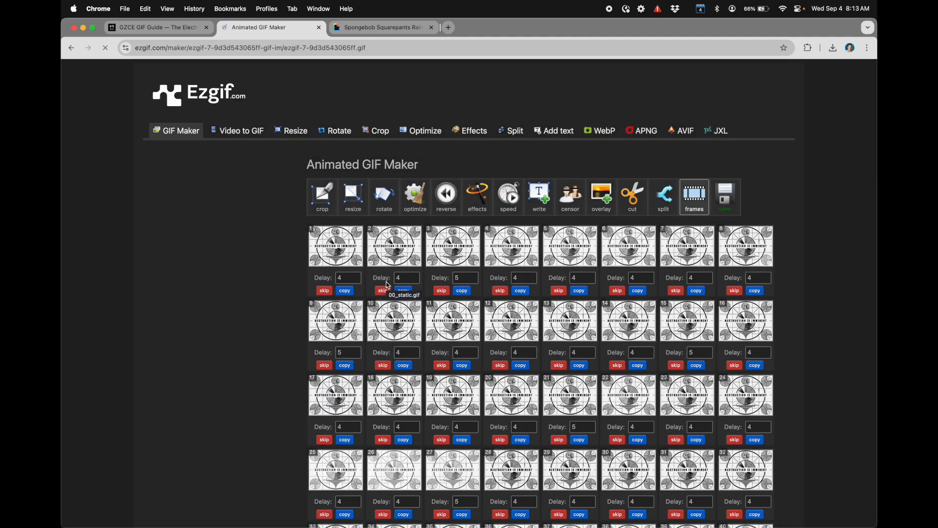
Step: Look through the frames of 00_static.gif and generate a GIF from them with the existing options
{"action": "scroll", "coordinate": [500, 253], "scroll_direction": "down", "scroll_amount": 2}
{"action": "scroll", "coordinate": [500, 253], "scroll_direction": "down", "scroll_amount": 4}
{"action": "scroll", "coordinate": [514, 308], "scroll_direction": "up", "scroll_amount": 6}
{"action": "scroll", "coordinate": [515, 308], "scroll_direction": "down", "scroll_amount": 15}
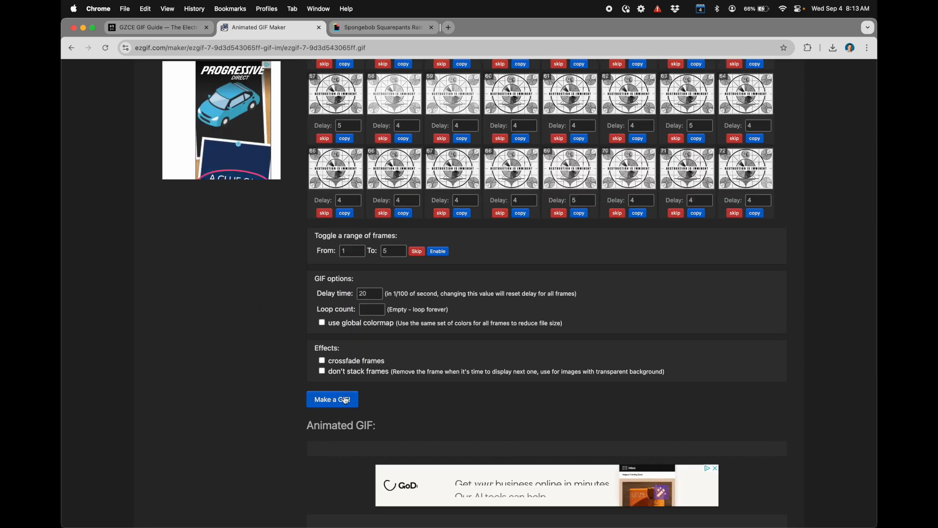
{"action": "scroll", "coordinate": [494, 323], "scroll_direction": "up", "scroll_amount": 15}
{"action": "scroll", "coordinate": [494, 323], "scroll_direction": "down", "scroll_amount": 15}
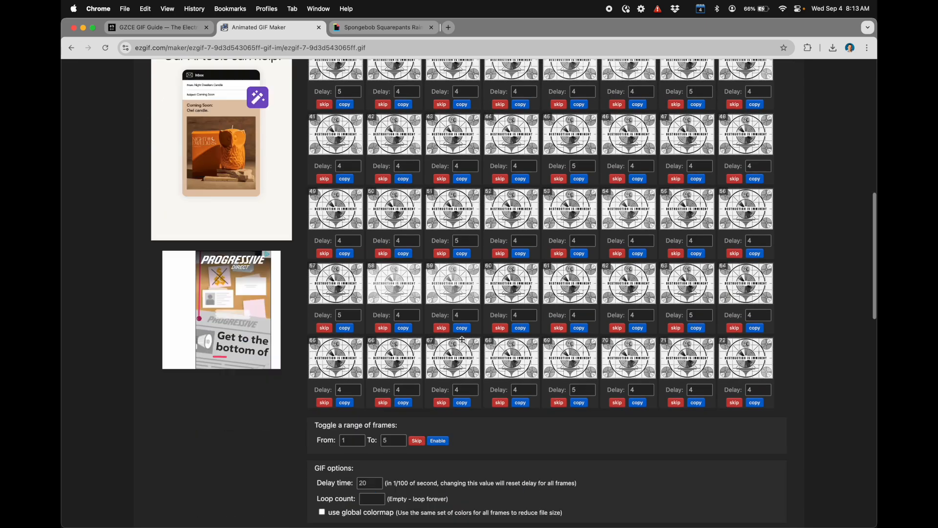
{"action": "left_click", "coordinate": [347, 410]}
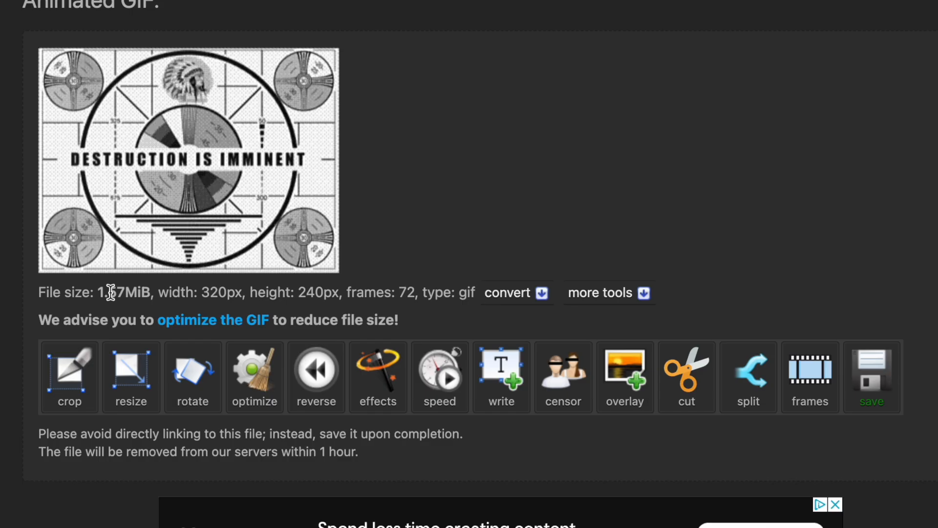
Step: Examine the generated static GIF's file size, dimensions and frame count
{"action": "left_click_drag", "start_coordinate": [110, 292], "coordinate": [317, 295]}
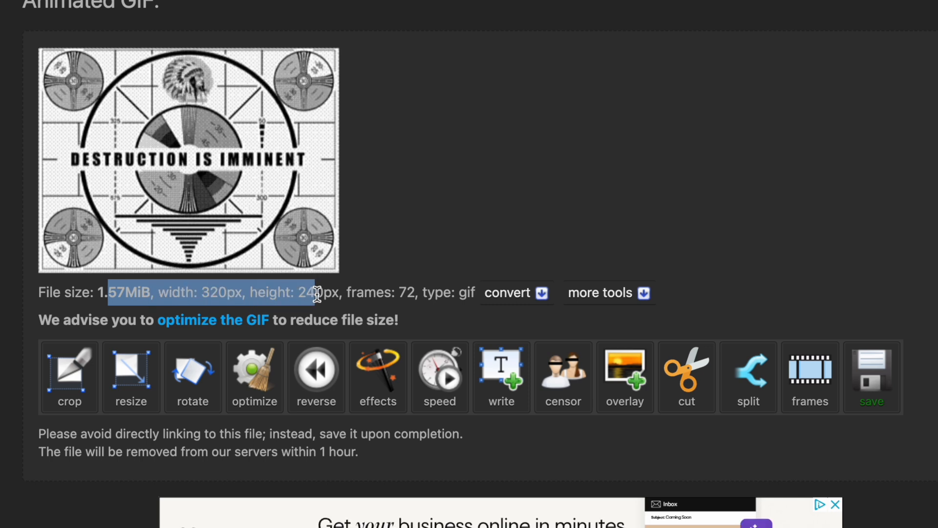
{"action": "left_click", "coordinate": [320, 294]}
{"action": "left_click_drag", "start_coordinate": [413, 294], "coordinate": [405, 293]}
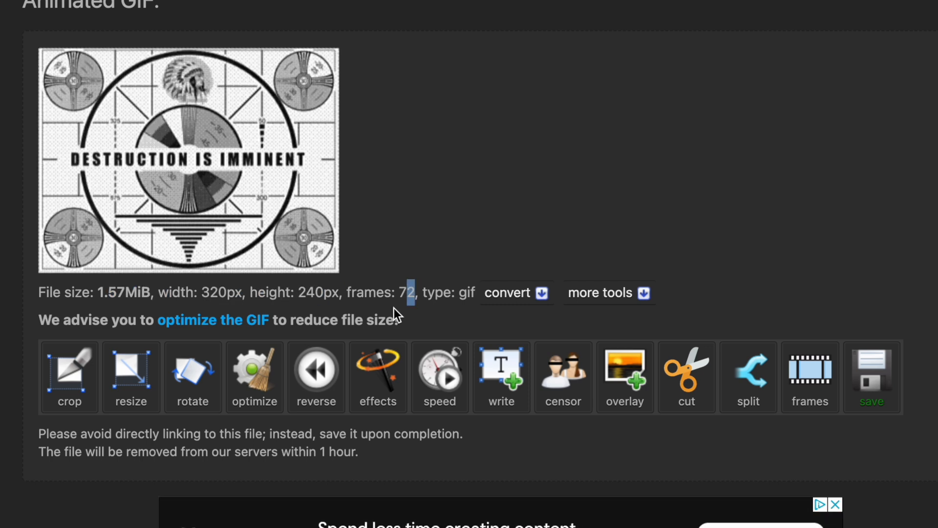
{"action": "left_click_drag", "start_coordinate": [154, 296], "coordinate": [98, 295]}
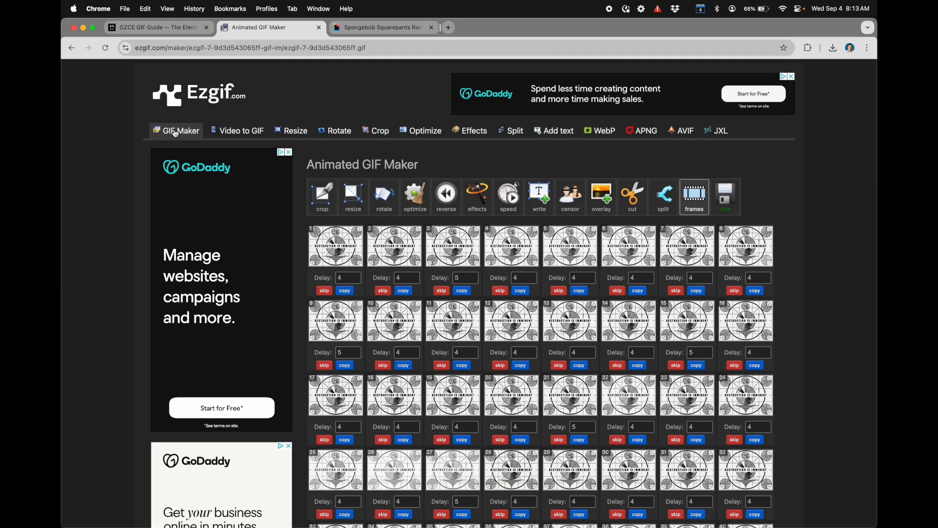
Step: Upload 03_rodan2x.gif from the Untitled card to a fresh Animated GIF Maker page and generate a GIF from its frames
{"action": "left_click", "coordinate": [176, 131]}
{"action": "left_click", "coordinate": [374, 259]}
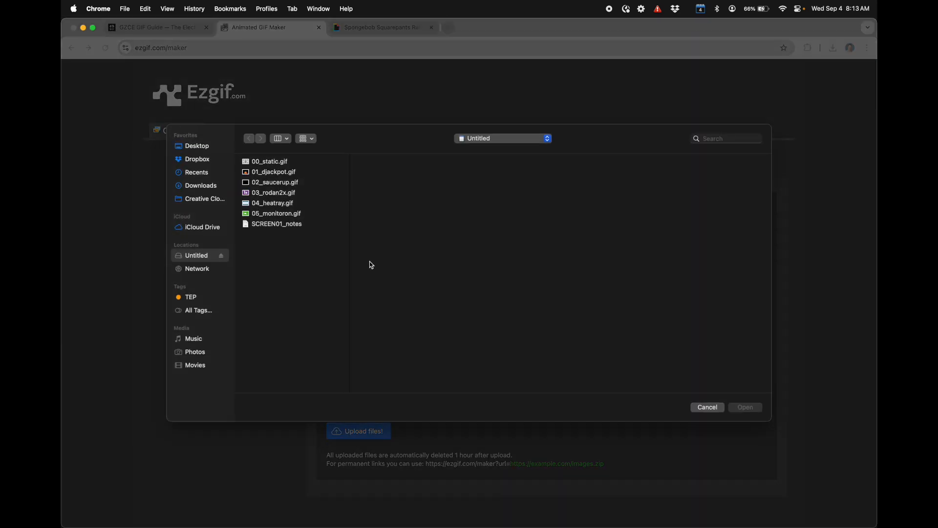
{"action": "left_click", "coordinate": [277, 204]}
{"action": "left_click", "coordinate": [272, 193]}
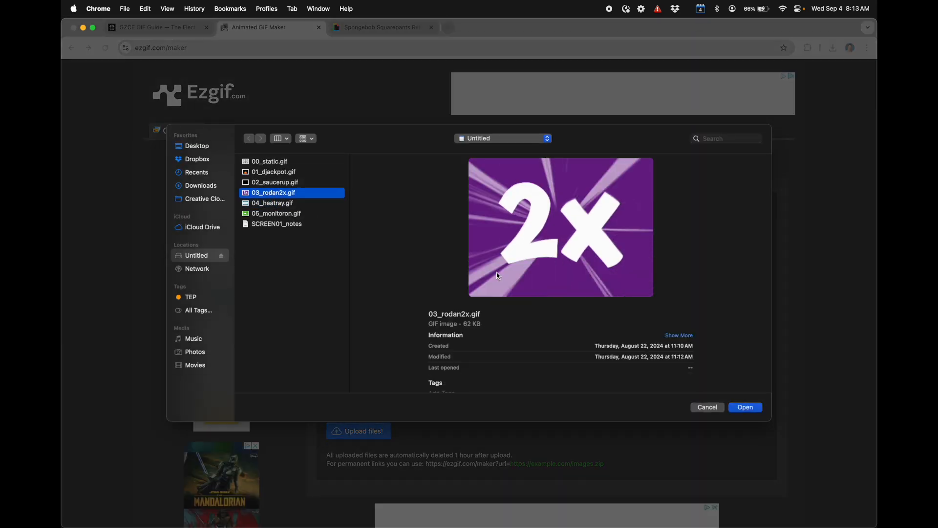
{"action": "left_click", "coordinate": [748, 409]}
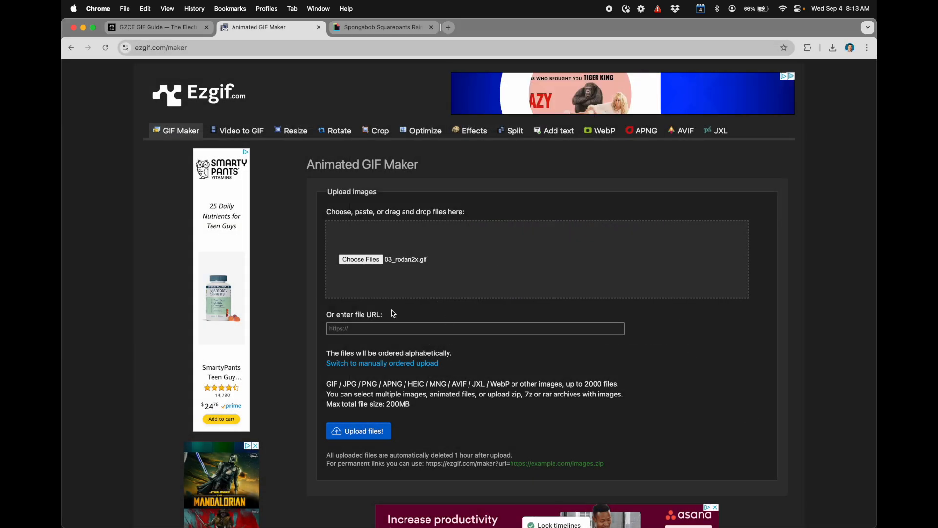
{"action": "left_click", "coordinate": [372, 431]}
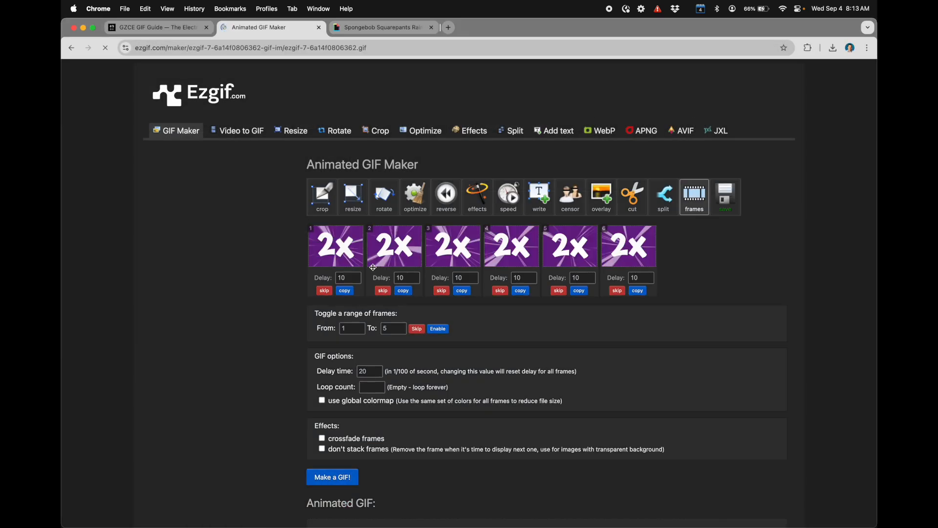
{"action": "scroll", "coordinate": [392, 254], "scroll_direction": "down", "scroll_amount": 2}
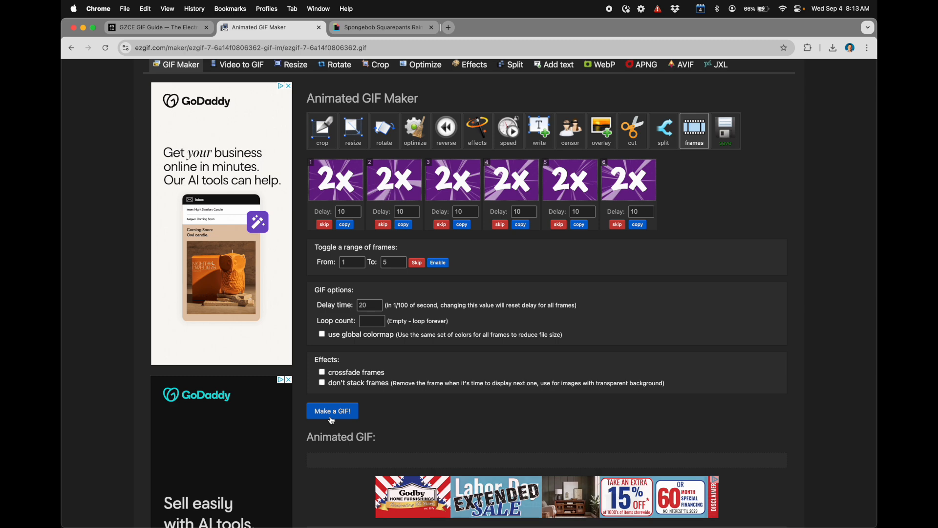
{"action": "left_click", "coordinate": [332, 411]}
Step: Upload spongebob.webp from the Desktop to a fresh Animated GIF Maker page
{"action": "left_click", "coordinate": [177, 132]}
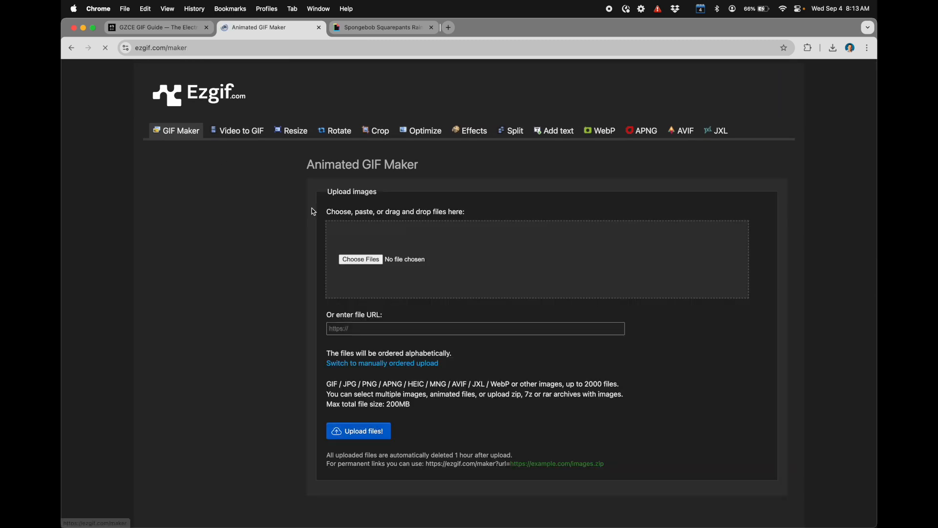
{"action": "left_click", "coordinate": [365, 260]}
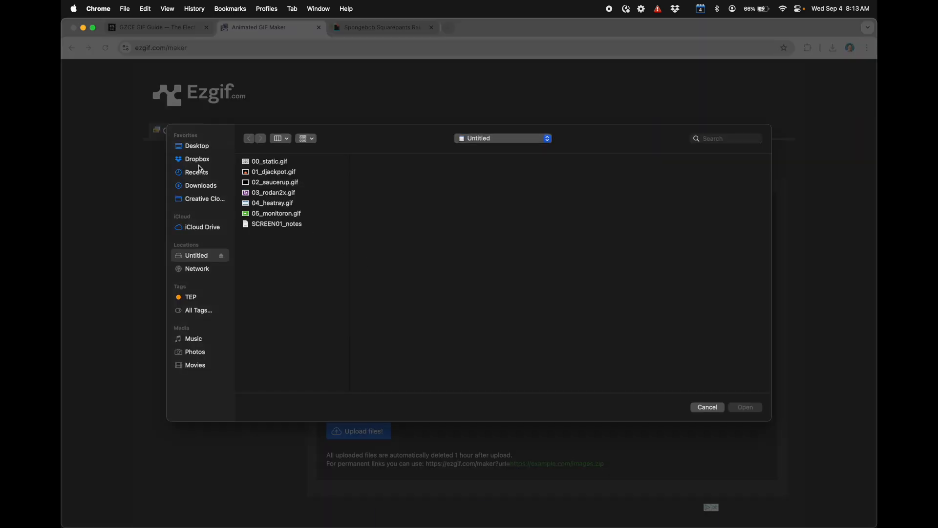
{"action": "left_click", "coordinate": [202, 146]}
{"action": "left_click", "coordinate": [276, 213]}
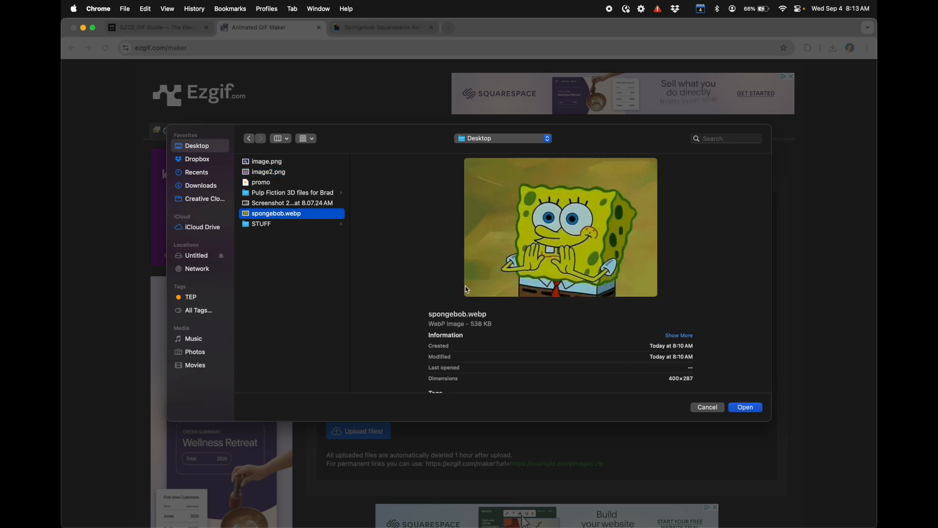
{"action": "left_click", "coordinate": [745, 408]}
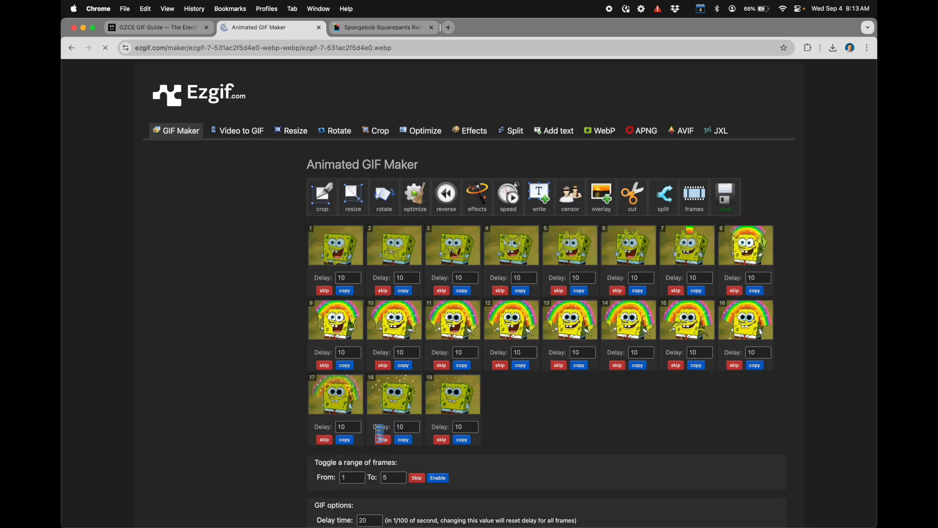
Step: Generate an animated GIF from the uploaded Spongebob frames with the existing options
{"action": "scroll", "coordinate": [375, 268], "scroll_direction": "down", "scroll_amount": 5}
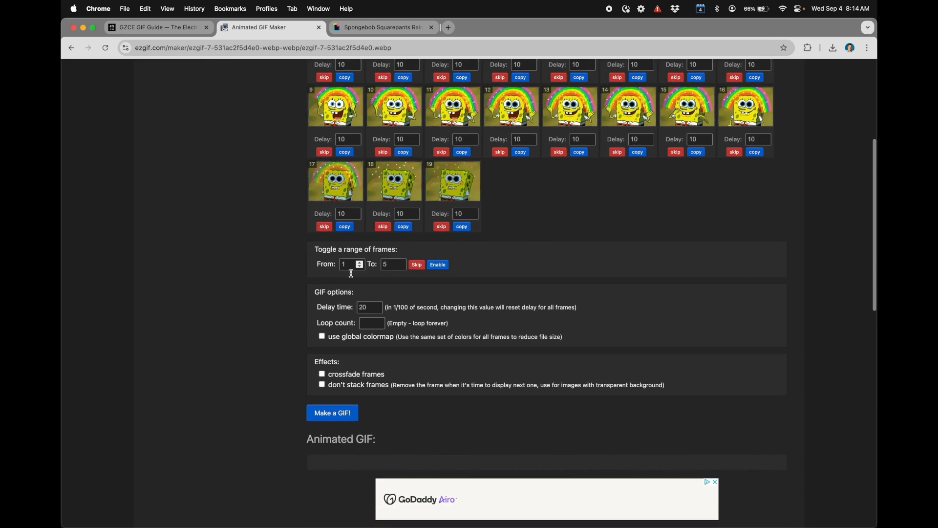
{"action": "scroll", "coordinate": [334, 413], "scroll_direction": "down", "scroll_amount": 3}
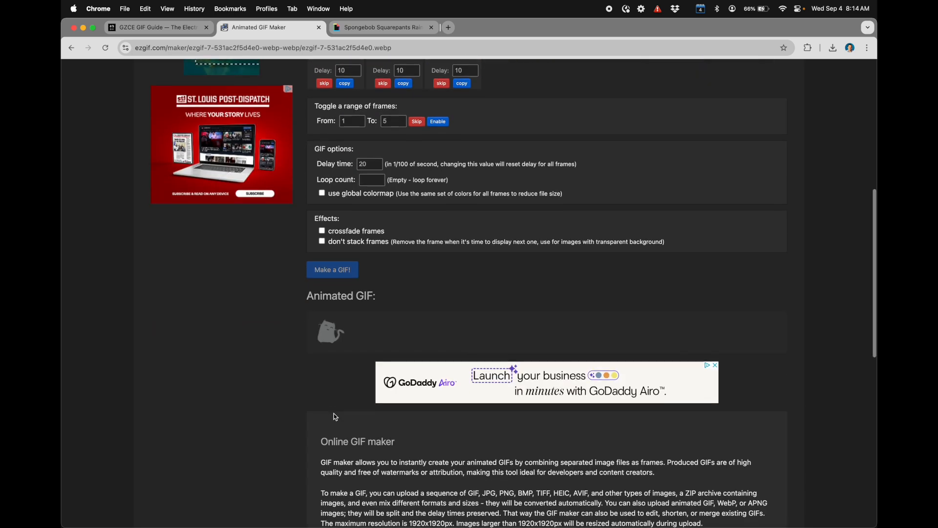
{"action": "scroll", "coordinate": [365, 366], "scroll_direction": "down", "scroll_amount": 3}
Step: Examine the generated Spongebob GIF's file size, width and height
{"action": "left_click_drag", "start_coordinate": [348, 357], "coordinate": [369, 357]}
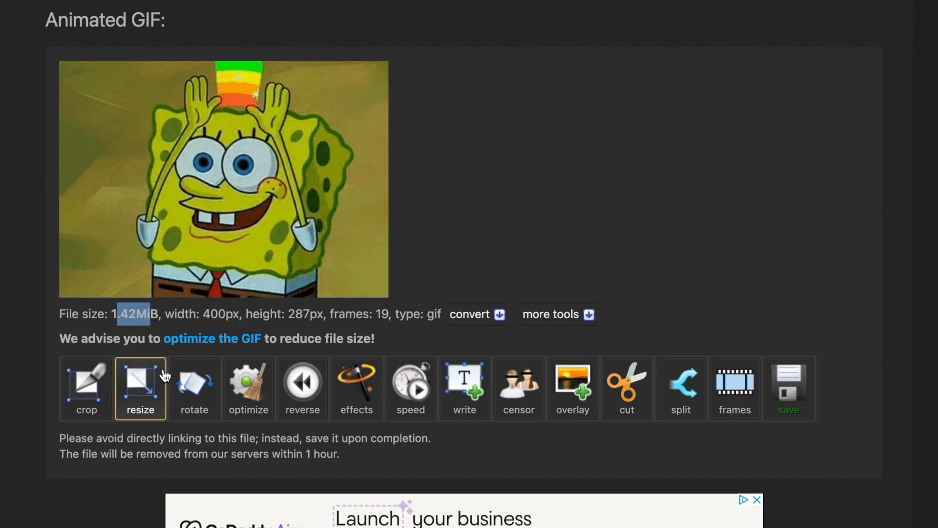
{"action": "left_click", "coordinate": [378, 314]}
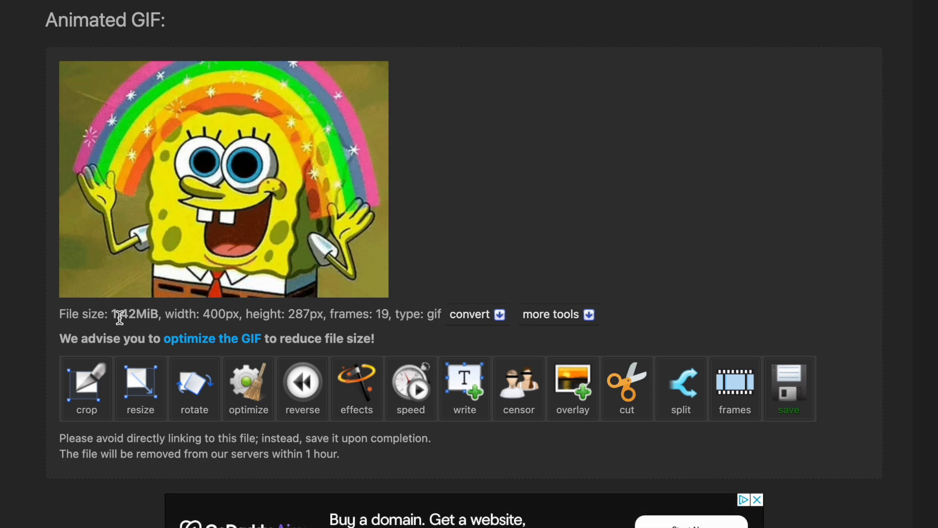
{"action": "left_click_drag", "start_coordinate": [204, 315], "coordinate": [303, 316]}
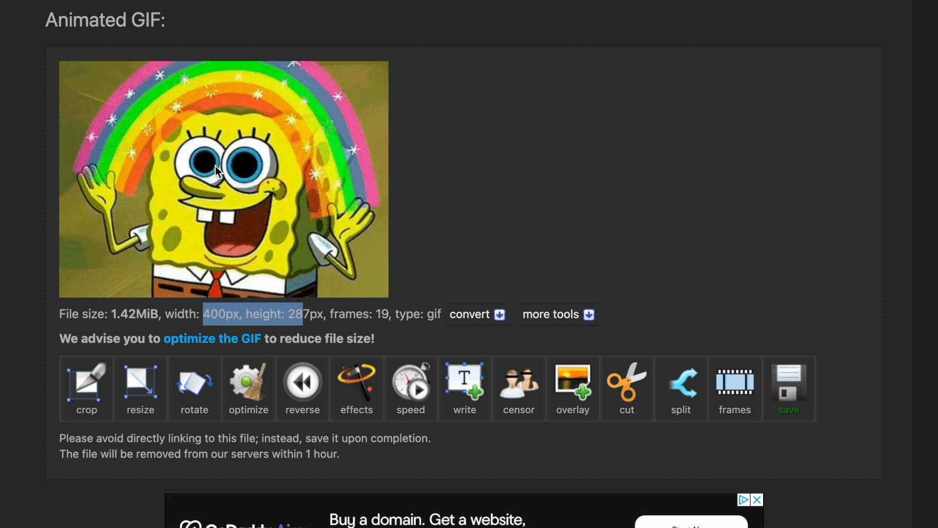
{"action": "left_click", "coordinate": [190, 318]}
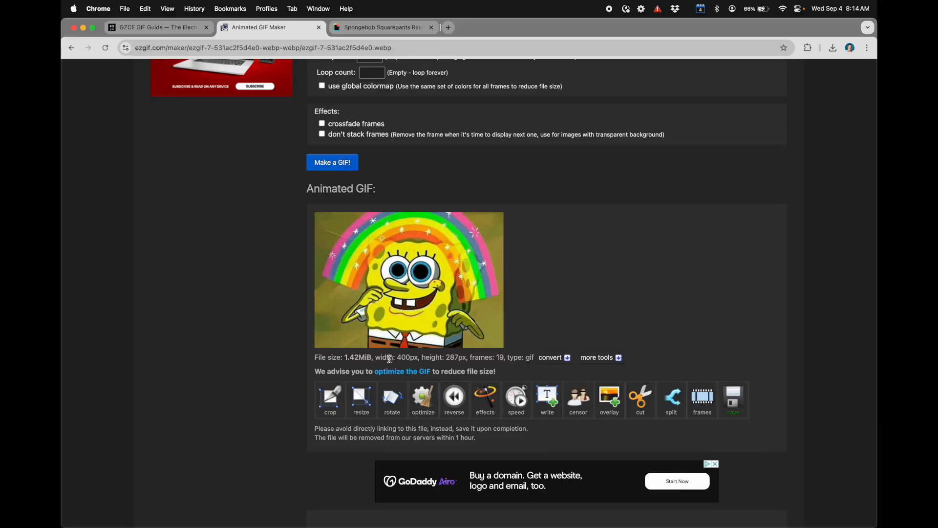
{"action": "left_click_drag", "start_coordinate": [396, 358], "coordinate": [467, 359]}
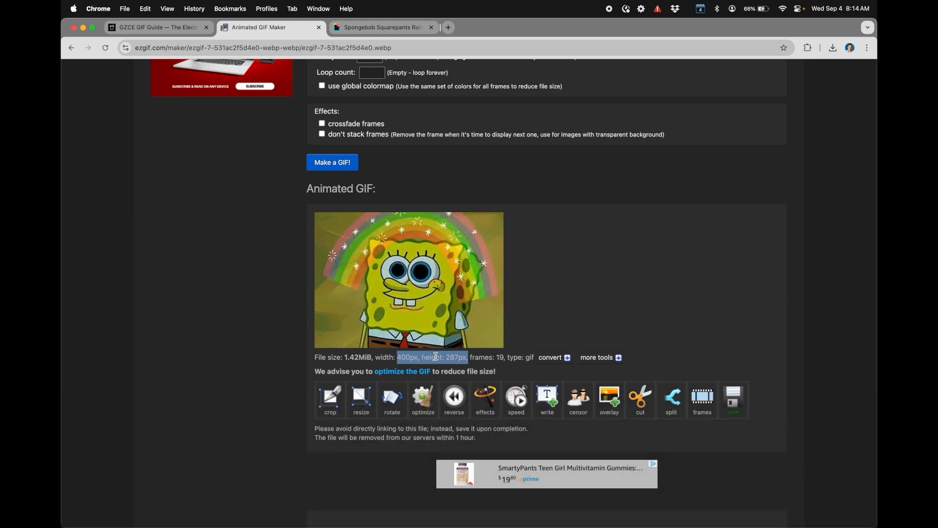
{"action": "left_click_drag", "start_coordinate": [446, 358], "coordinate": [461, 358]}
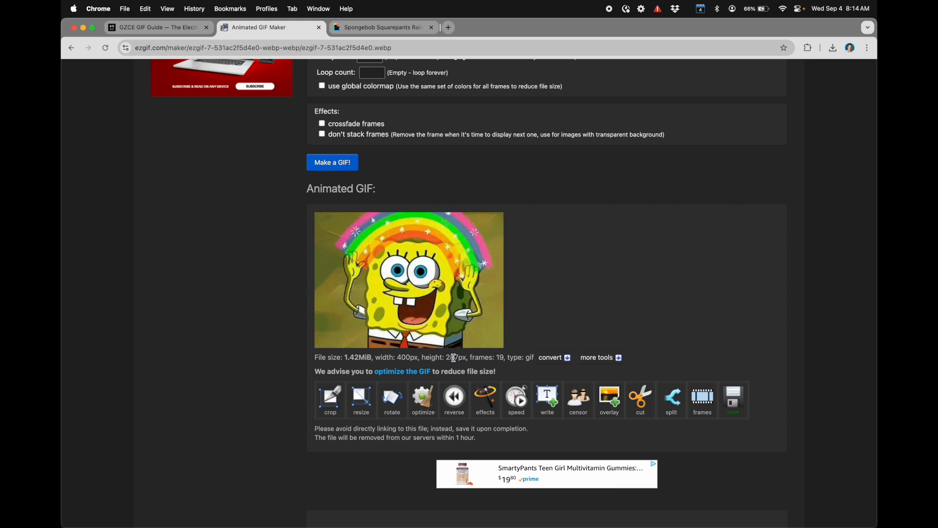
Step: Resize the Spongebob GIF to a height of 240 px, leaving the width automatic
{"action": "left_click", "coordinate": [362, 396]}
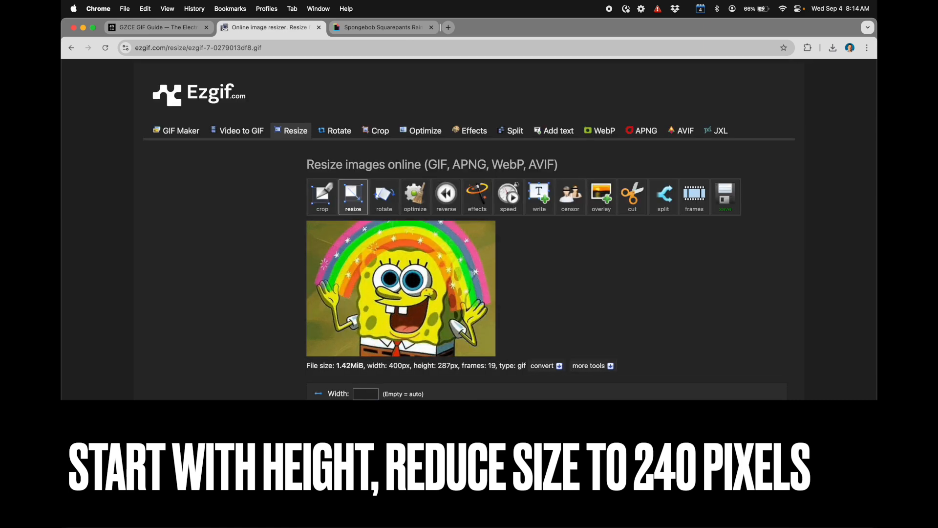
{"action": "type", "text": "240"}
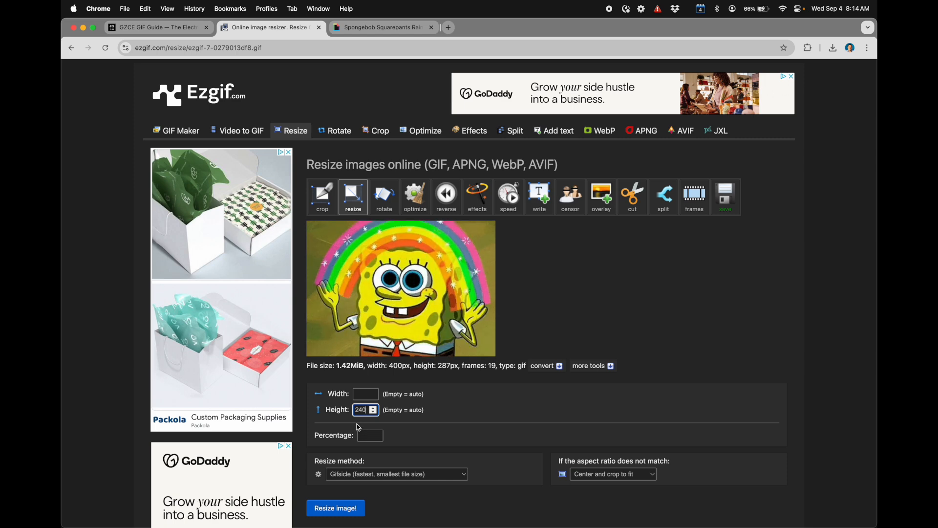
{"action": "scroll", "coordinate": [361, 435], "scroll_direction": "down", "scroll_amount": 1}
{"action": "left_click", "coordinate": [341, 494]}
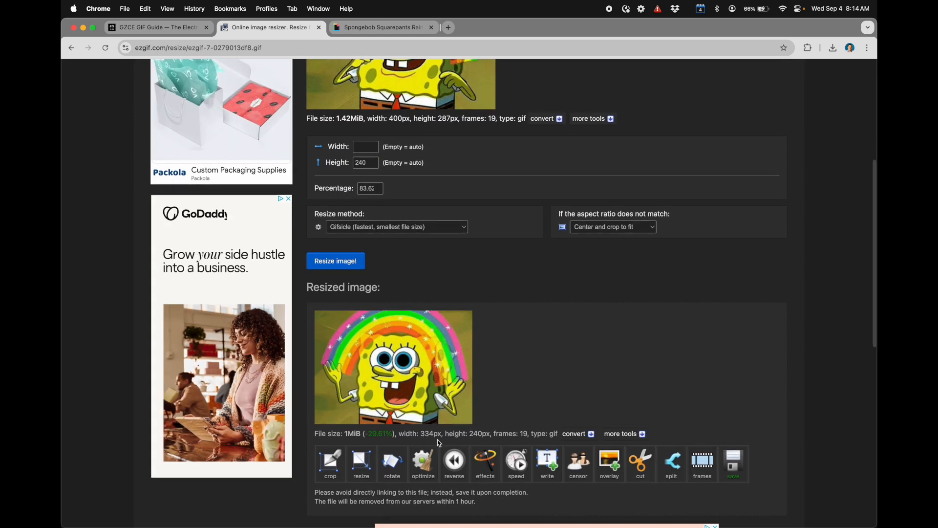
Step: Check the resized GIF's width and height
{"action": "left_click_drag", "start_coordinate": [425, 435], "coordinate": [482, 435]}
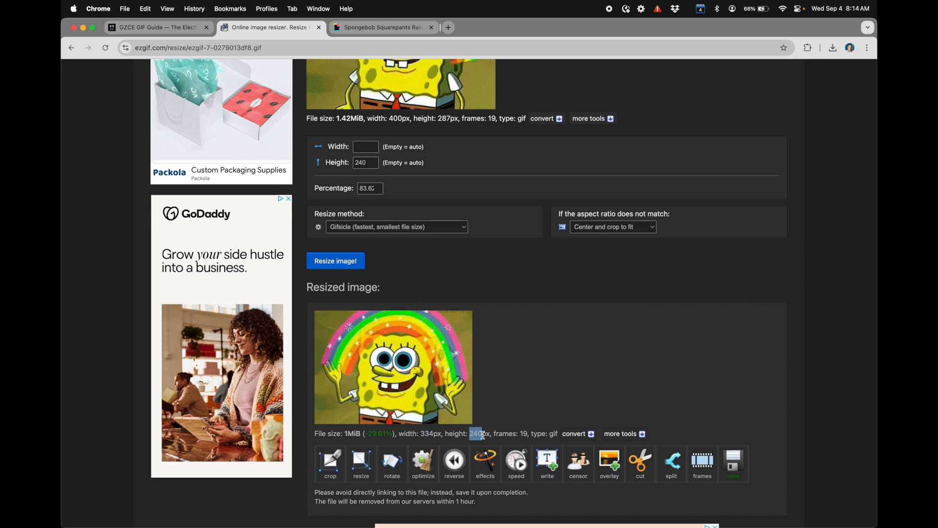
{"action": "left_click", "coordinate": [427, 434]}
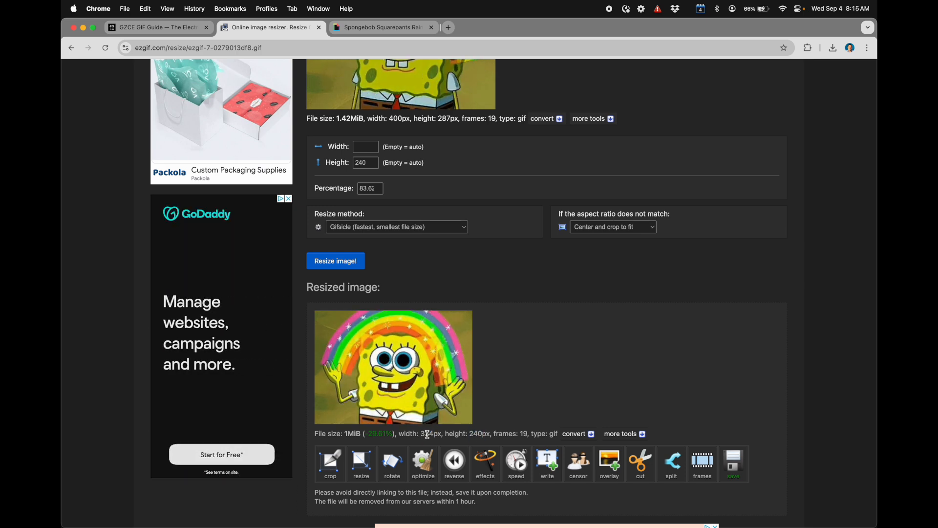
{"action": "left_click_drag", "start_coordinate": [471, 435], "coordinate": [482, 434]}
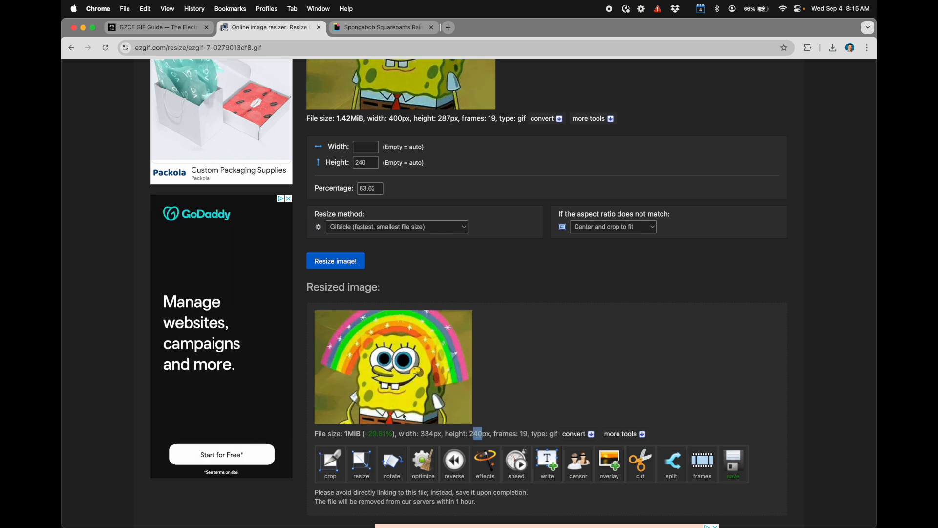
{"action": "scroll", "coordinate": [384, 437], "scroll_direction": "down", "scroll_amount": 1}
{"action": "left_click", "coordinate": [459, 417]}
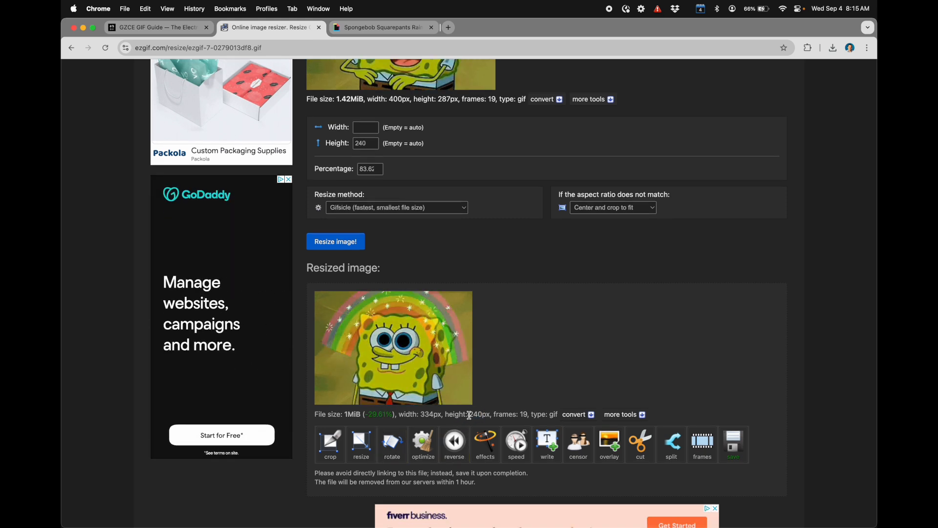
Step: Open the resized GIF for cropping and fit the crop area to 320 × 240 px, 6 px from the image's left edge
{"action": "scroll", "coordinate": [469, 418], "scroll_direction": "down", "scroll_amount": 4}
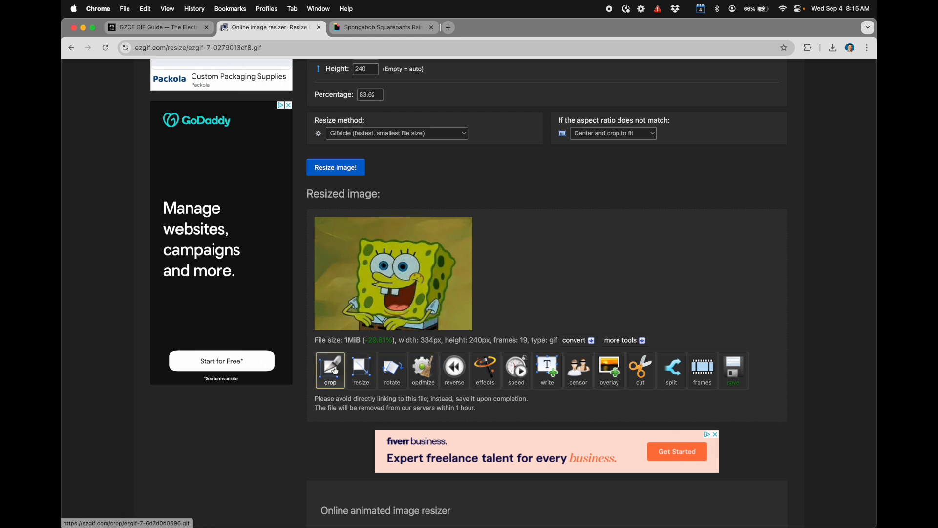
{"action": "left_click", "coordinate": [335, 371]}
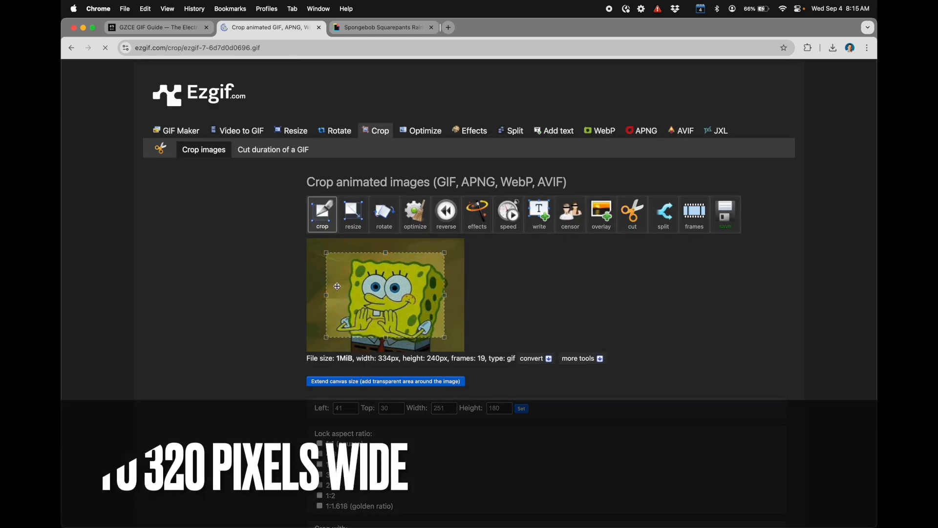
{"action": "left_click_drag", "start_coordinate": [391, 304], "coordinate": [398, 301]}
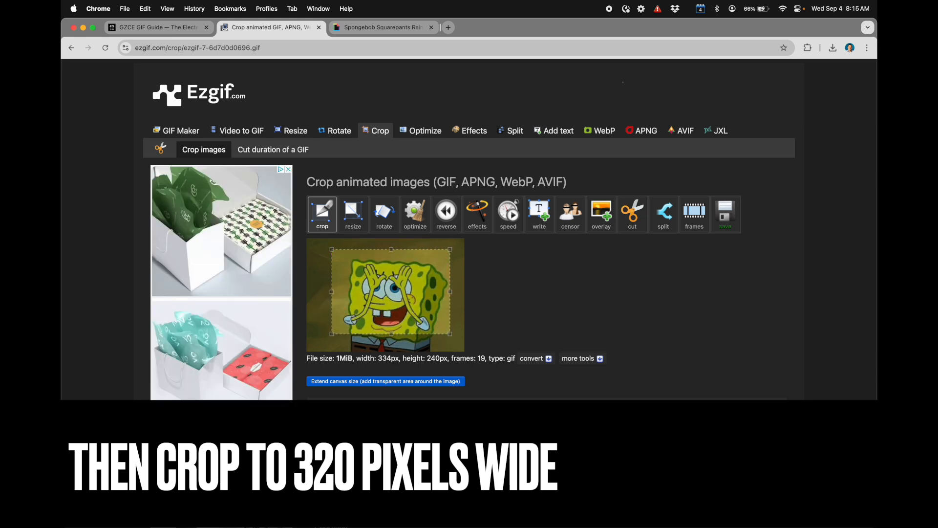
{"action": "left_click_drag", "start_coordinate": [404, 312], "coordinate": [383, 300]}
{"action": "left_click_drag", "start_coordinate": [429, 323], "coordinate": [469, 361]}
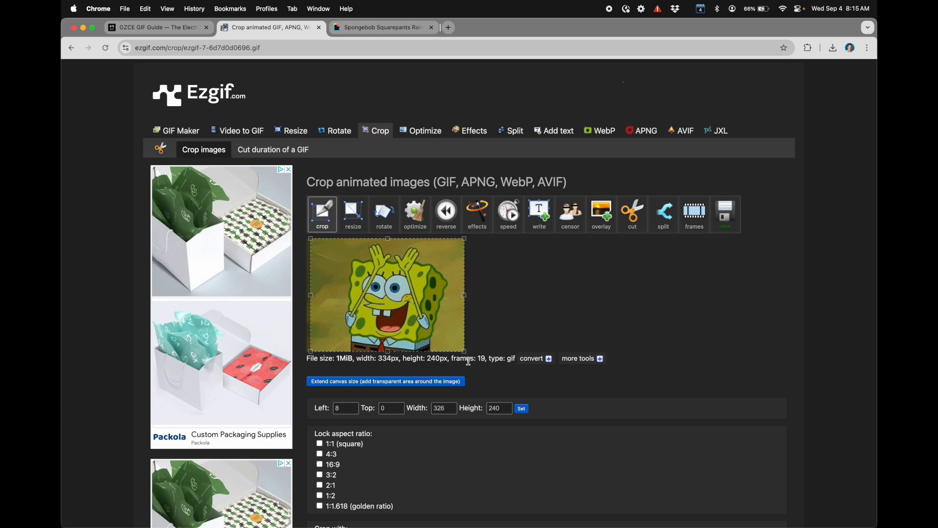
{"action": "left_click_drag", "start_coordinate": [311, 294], "coordinate": [302, 295]}
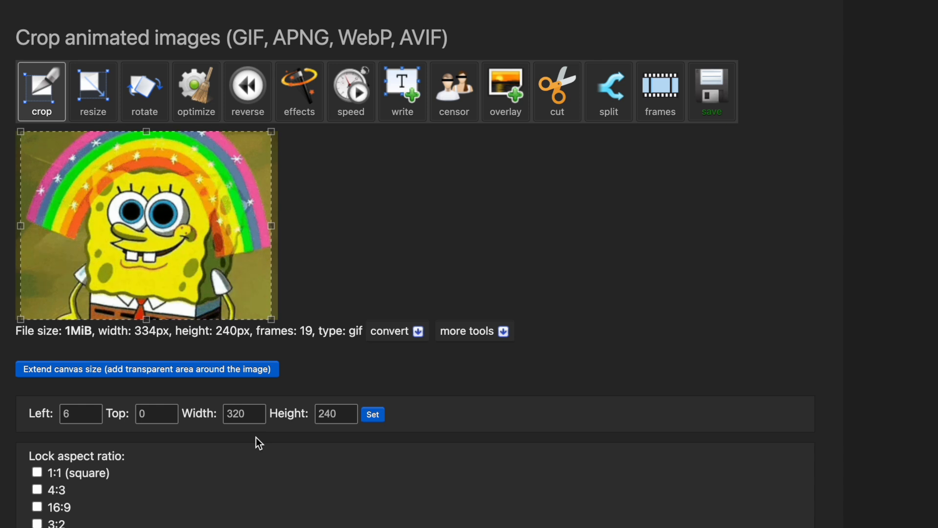
Step: Redraw the crop area and fit it to 320 × 240 px, positioned 8 px from the image's left edge
{"action": "scroll", "coordinate": [232, 374], "scroll_direction": "down", "scroll_amount": 1}
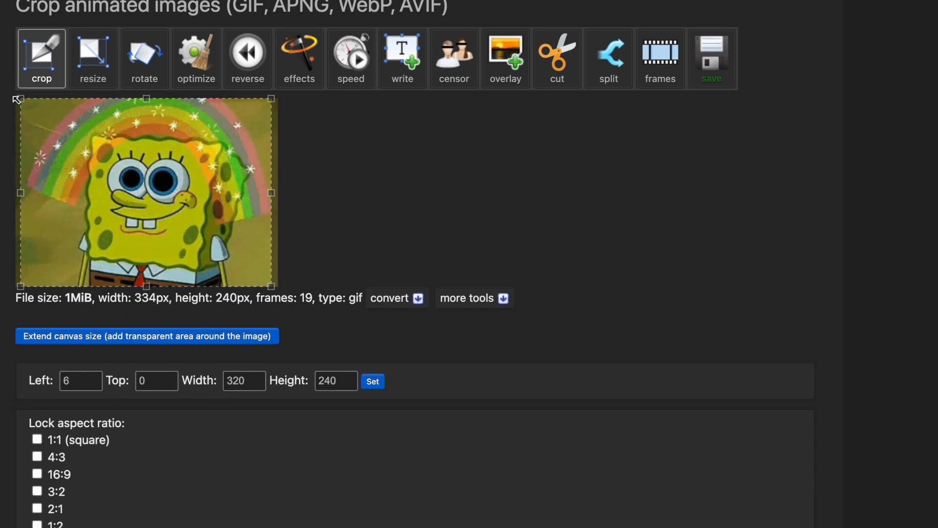
{"action": "left_click_drag", "start_coordinate": [71, 96], "coordinate": [70, 97]}
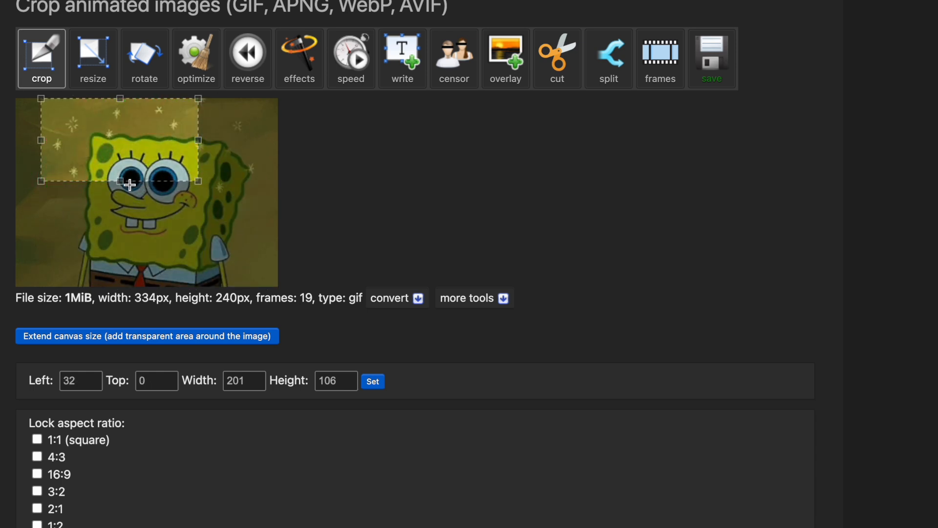
{"action": "left_click_drag", "start_coordinate": [122, 181], "coordinate": [131, 349]}
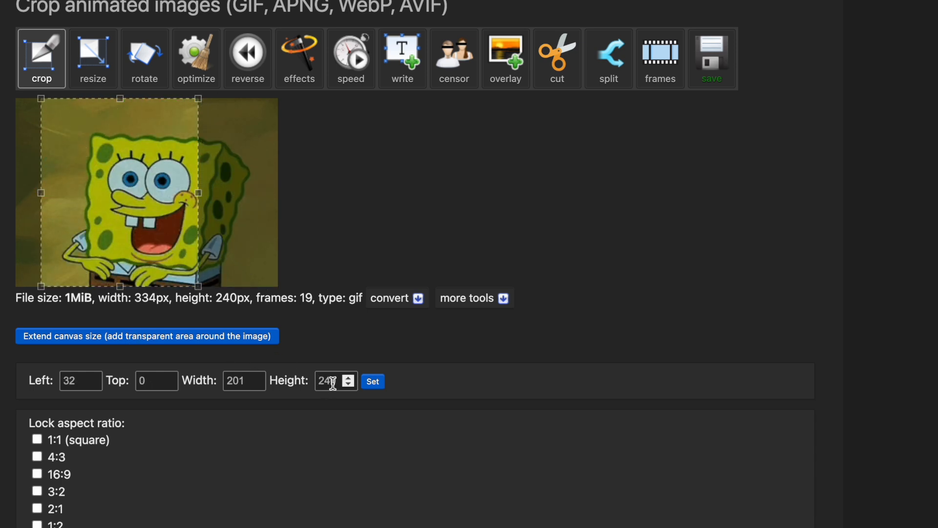
{"action": "double_click", "coordinate": [316, 381]}
{"action": "left_click_drag", "start_coordinate": [198, 194], "coordinate": [269, 193]}
{"action": "left_click_drag", "start_coordinate": [42, 193], "coordinate": [100, 205]}
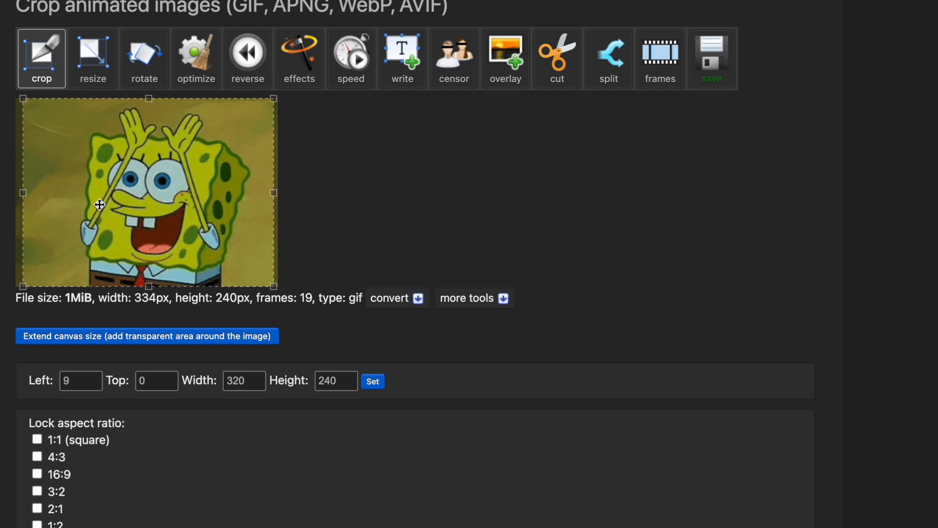
{"action": "left_click_drag", "start_coordinate": [99, 205], "coordinate": [99, 204]}
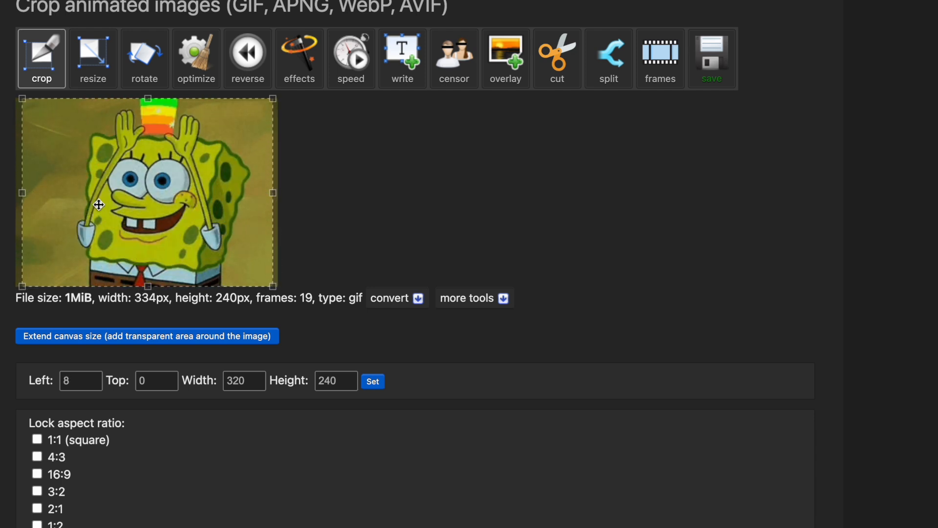
Step: Crop the GIF to the selected area using Gifsicle, without a locked aspect ratio or autocrop
{"action": "scroll", "coordinate": [103, 342], "scroll_direction": "down", "scroll_amount": 1}
{"action": "scroll", "coordinate": [102, 335], "scroll_direction": "down", "scroll_amount": 8}
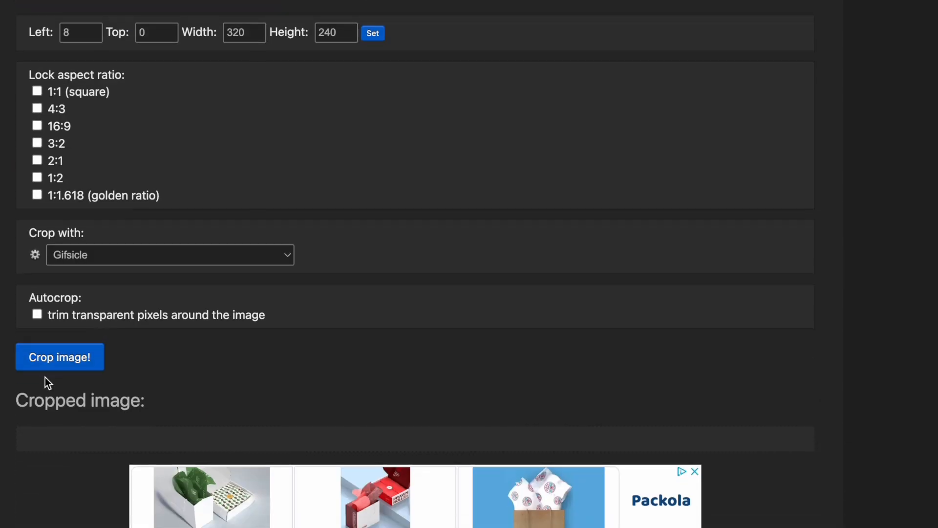
{"action": "left_click", "coordinate": [55, 368]}
Step: Examine the cropped GIF's dimensions and file size
{"action": "scroll", "coordinate": [160, 318], "scroll_direction": "down", "scroll_amount": 9}
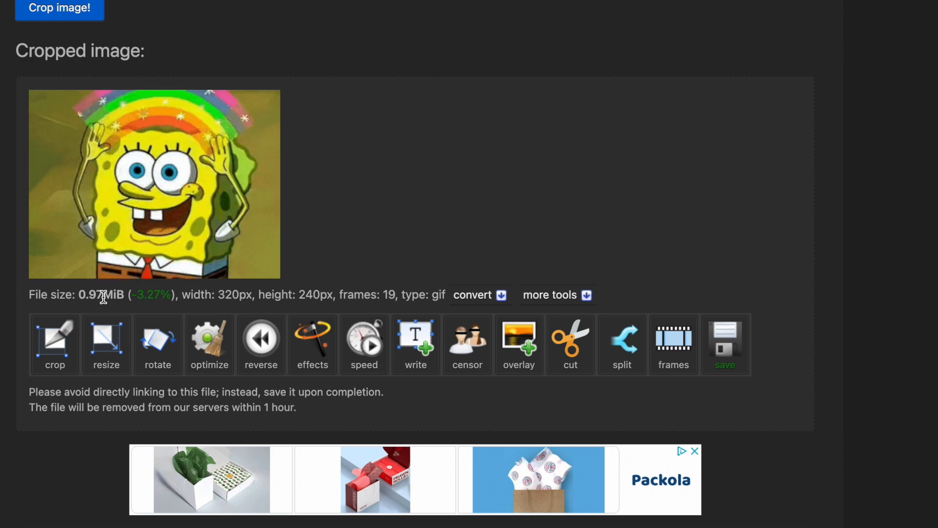
{"action": "left_click_drag", "start_coordinate": [330, 295], "coordinate": [215, 292]}
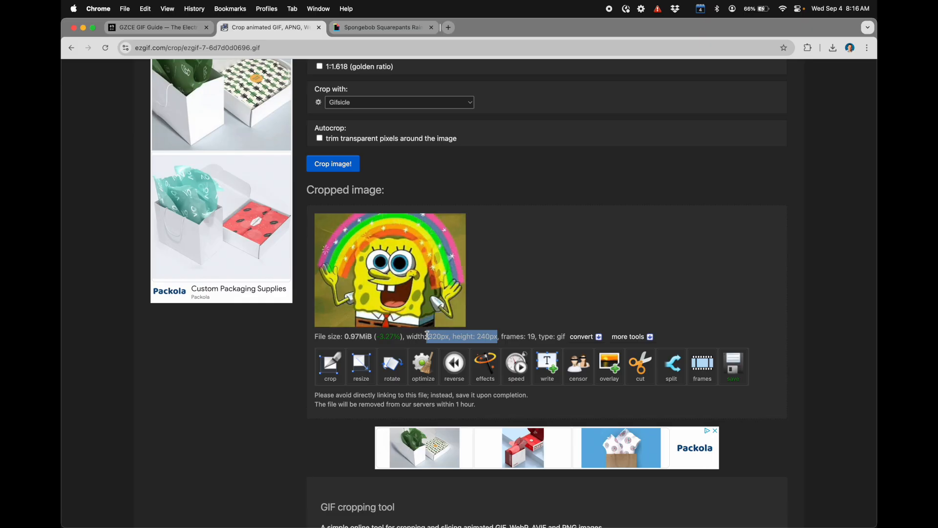
{"action": "left_click", "coordinate": [353, 337]}
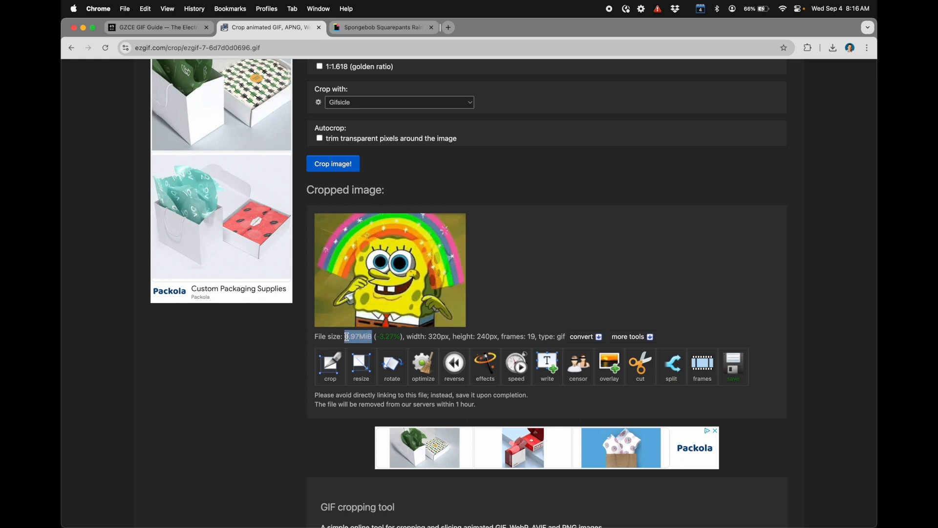
Step: Open the cropped GIF in the optimizer and compress it with the Lossy GIF method at compression level 35
{"action": "scroll", "coordinate": [346, 336], "scroll_direction": "down", "scroll_amount": 1}
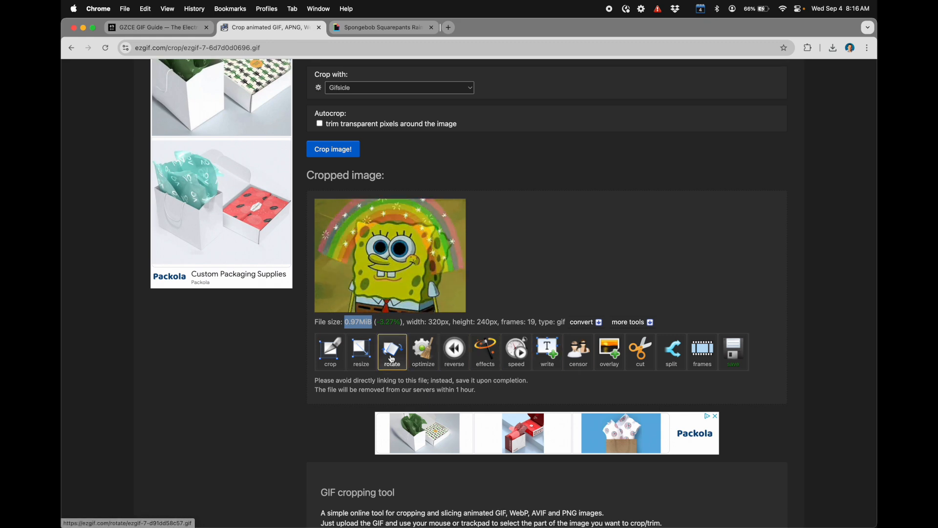
{"action": "left_click", "coordinate": [429, 356]}
{"action": "scroll", "coordinate": [350, 327], "scroll_direction": "down", "scroll_amount": 1}
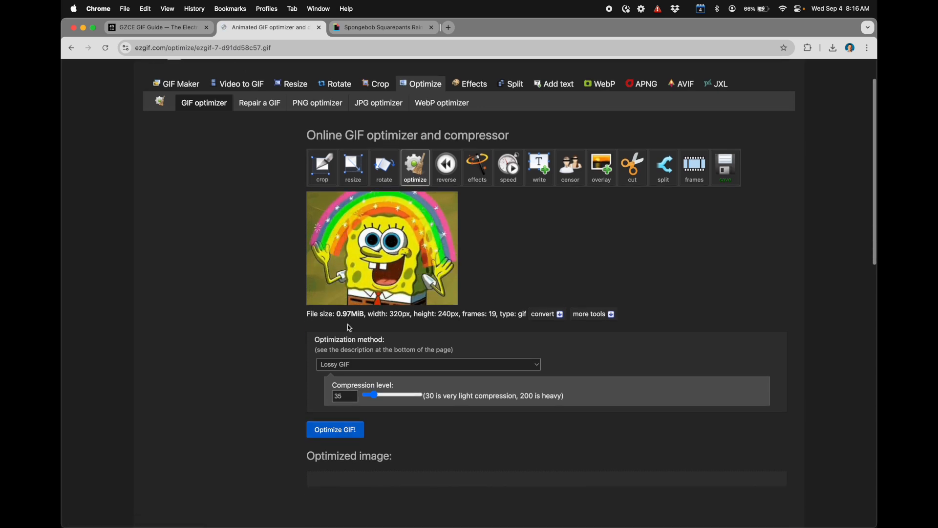
{"action": "left_click", "coordinate": [339, 367]}
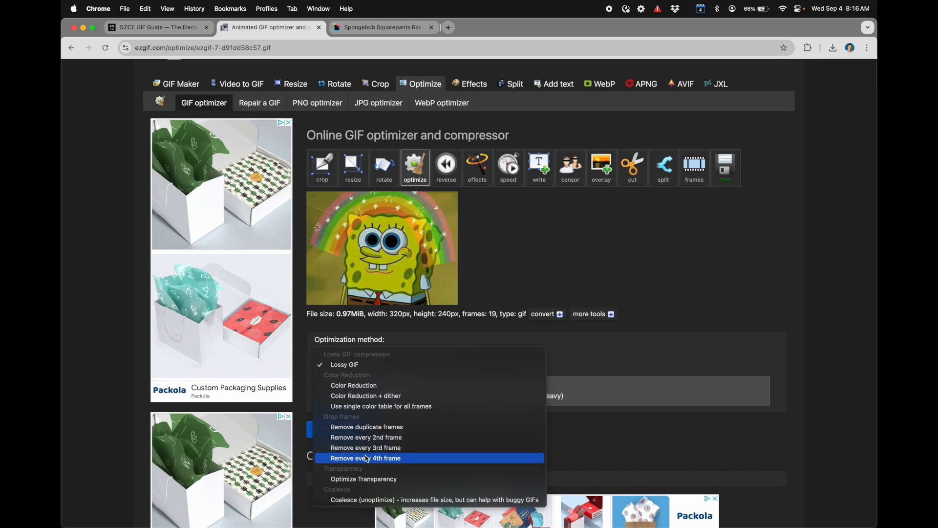
{"action": "left_click", "coordinate": [530, 265]}
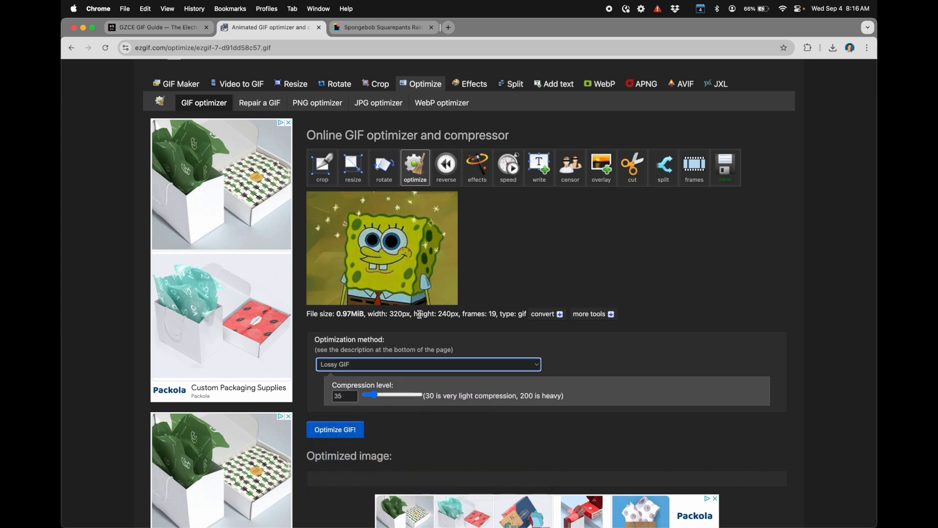
{"action": "scroll", "coordinate": [359, 379], "scroll_direction": "down", "scroll_amount": 2}
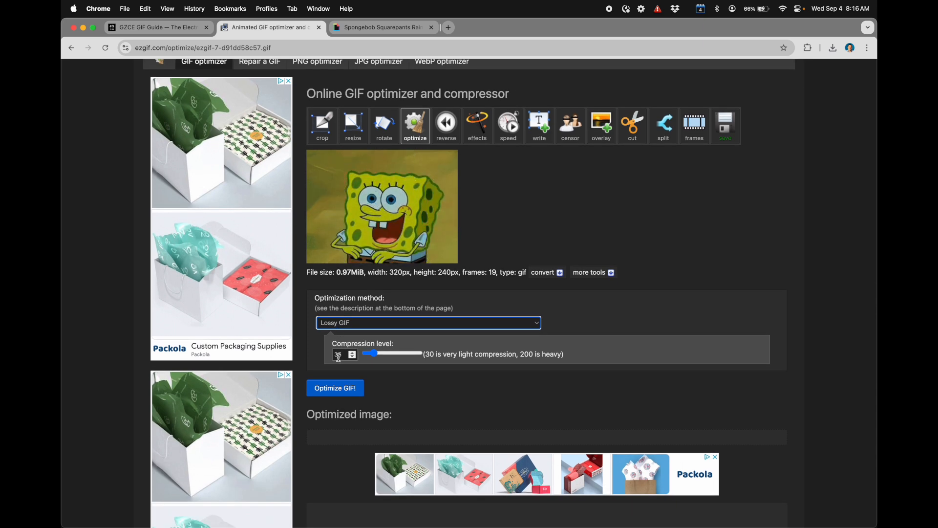
{"action": "left_click", "coordinate": [344, 389]}
{"action": "scroll", "coordinate": [344, 392], "scroll_direction": "down", "scroll_amount": 1}
{"action": "scroll", "coordinate": [344, 391], "scroll_direction": "down", "scroll_amount": 3}
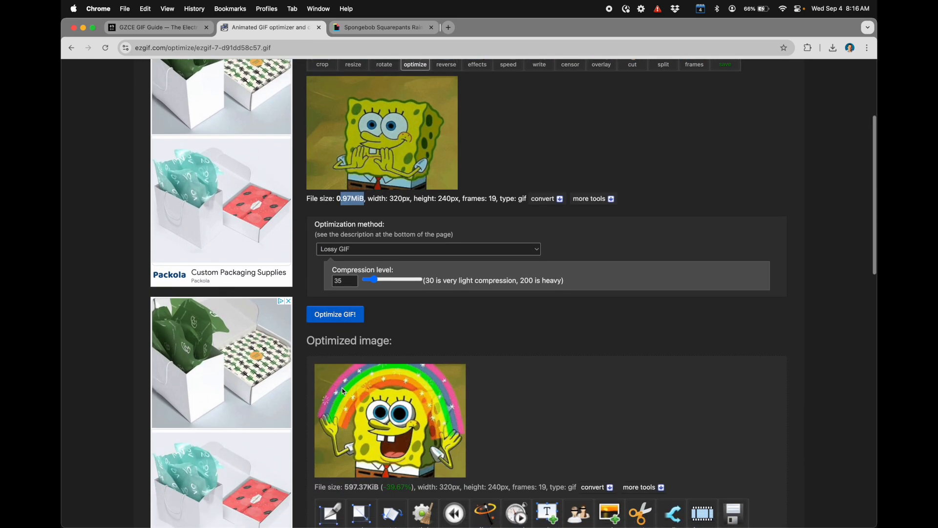
{"action": "left_click_drag", "start_coordinate": [349, 461], "coordinate": [373, 461]}
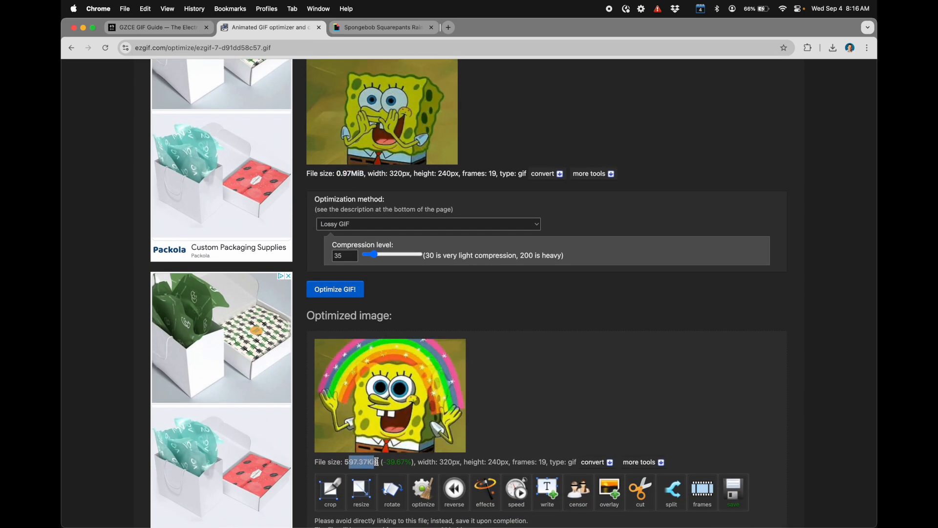
{"action": "left_click", "coordinate": [389, 115]}
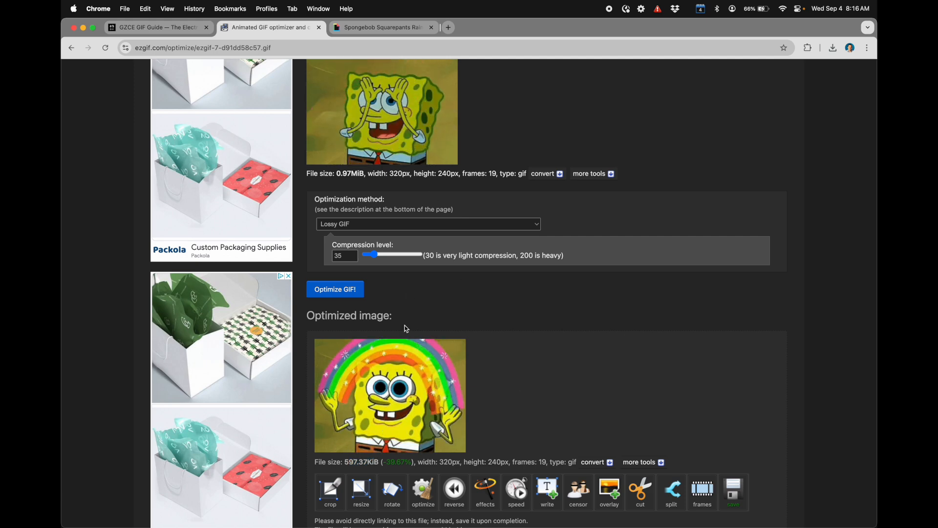
Step: Open the lossy-compressed result in the optimizer for another round of optimization
{"action": "scroll", "coordinate": [422, 389], "scroll_direction": "down", "scroll_amount": 2}
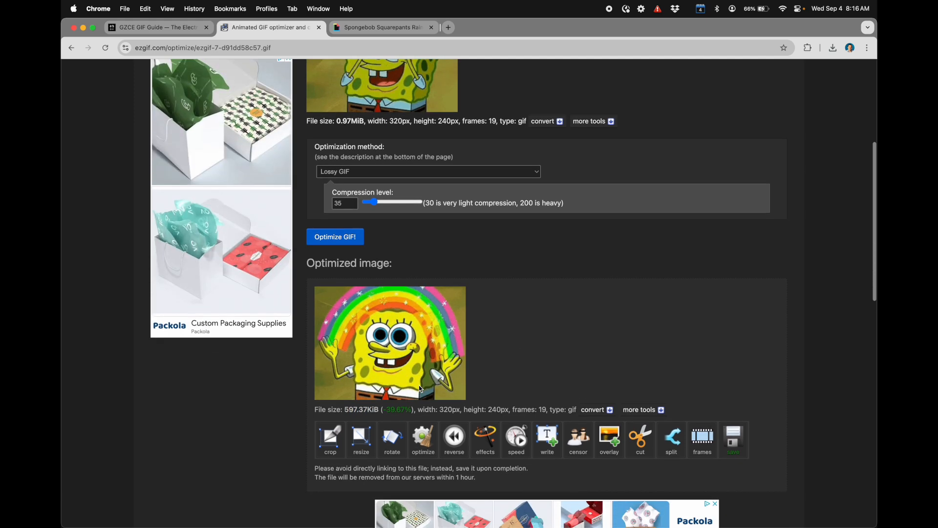
{"action": "scroll", "coordinate": [421, 389], "scroll_direction": "down", "scroll_amount": 1}
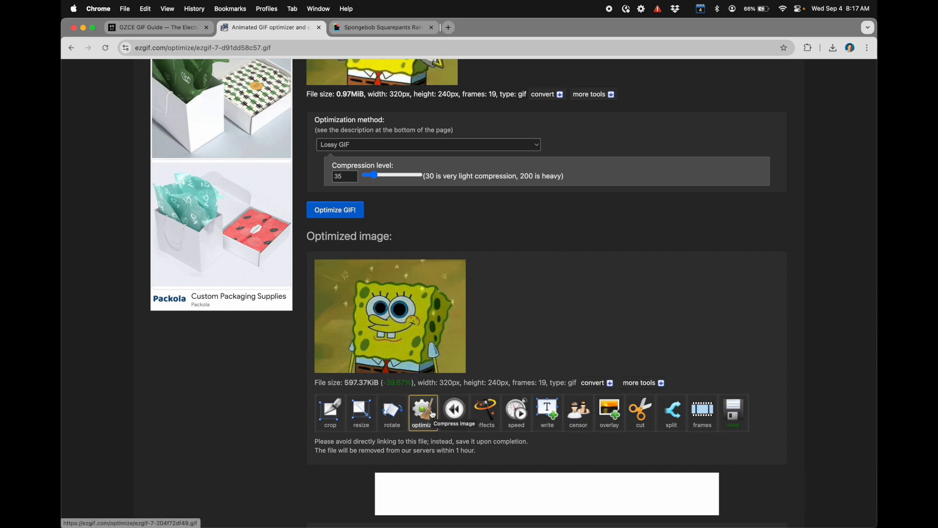
{"action": "scroll", "coordinate": [433, 414], "scroll_direction": "down", "scroll_amount": 2}
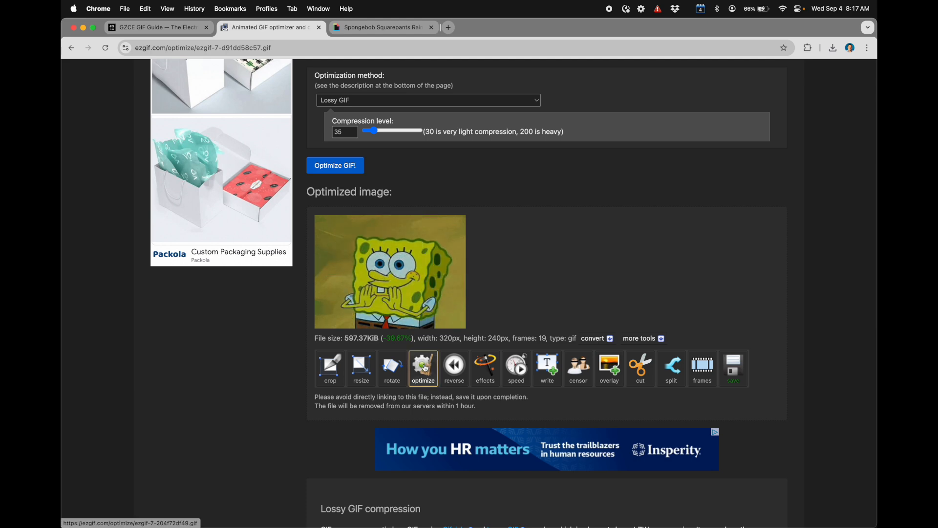
{"action": "left_click", "coordinate": [424, 373]}
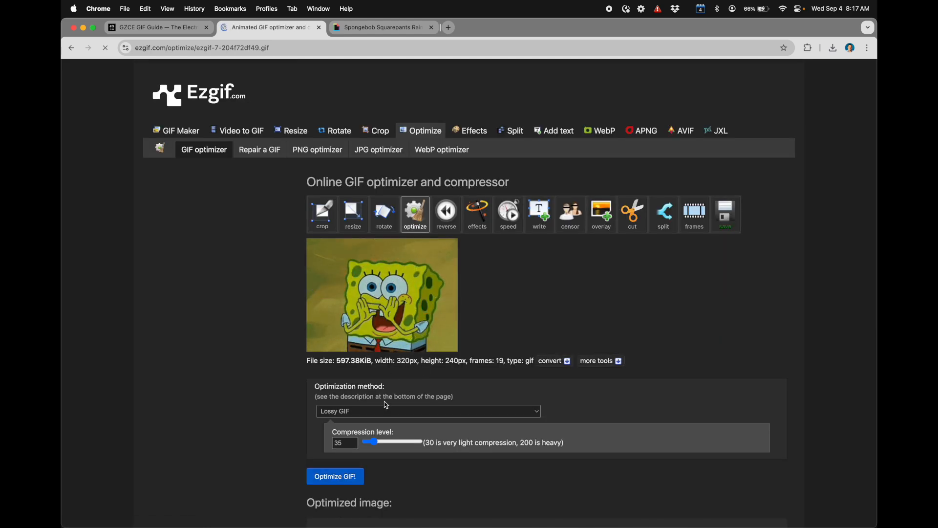
Step: Try optimizing the compressed GIF by removing every 4th frame, and check the resulting file size
{"action": "left_click", "coordinate": [340, 413]}
{"action": "scroll", "coordinate": [348, 447], "scroll_direction": "down", "scroll_amount": 2}
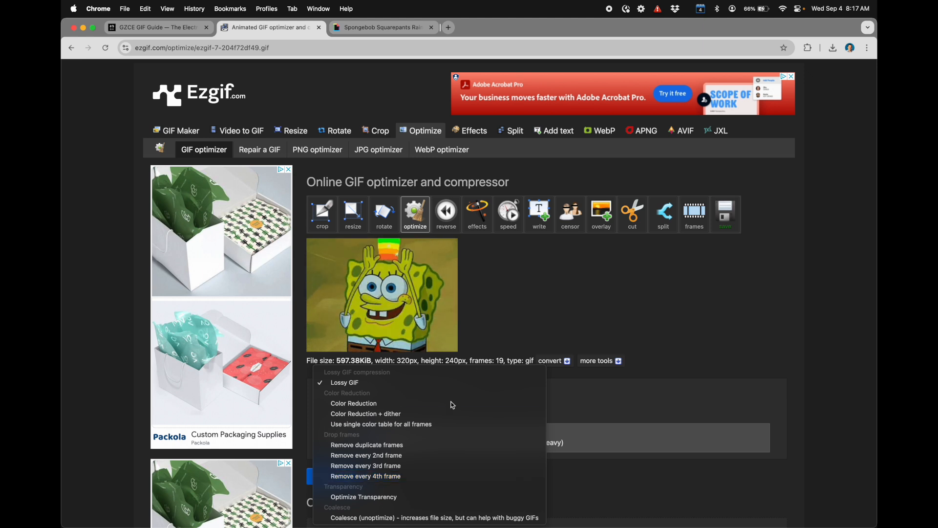
{"action": "left_click", "coordinate": [371, 476]}
{"action": "left_click", "coordinate": [337, 440]}
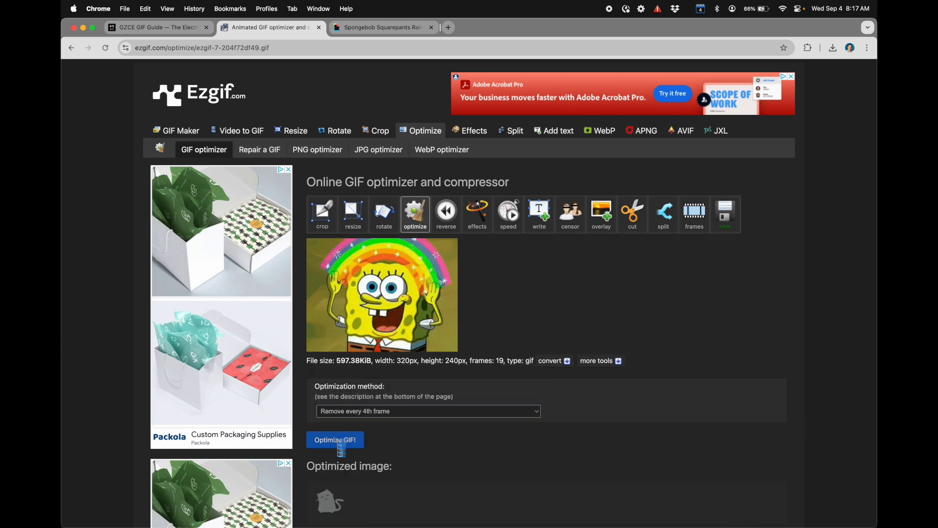
{"action": "scroll", "coordinate": [489, 465], "scroll_direction": "down", "scroll_amount": 5}
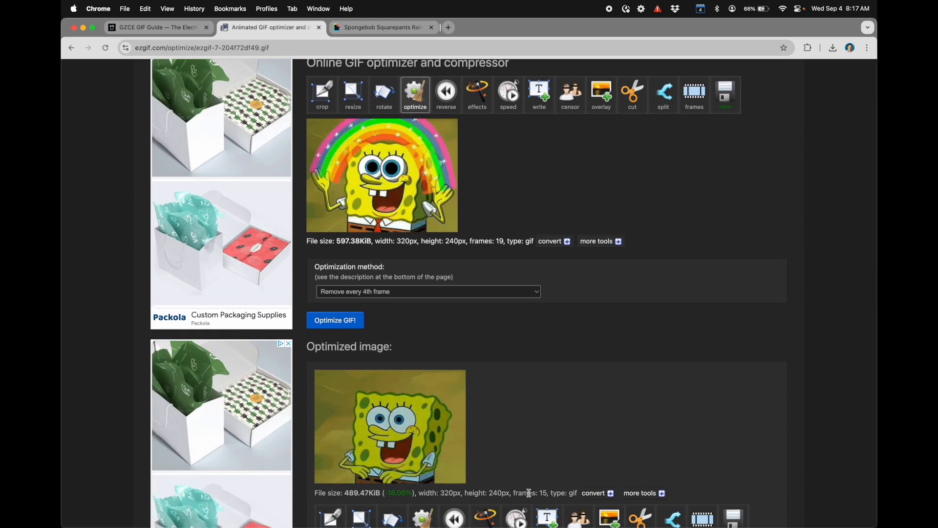
{"action": "double_click", "coordinate": [354, 493]}
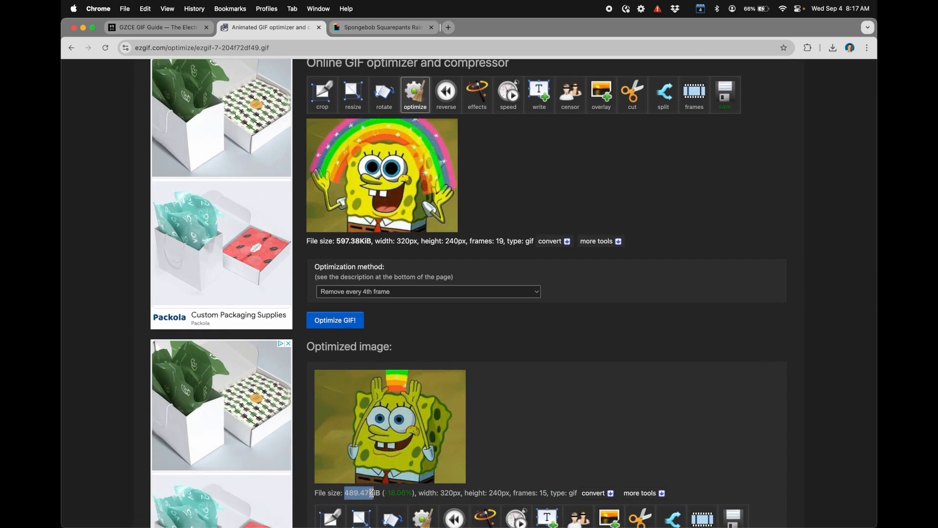
{"action": "left_click", "coordinate": [526, 316]}
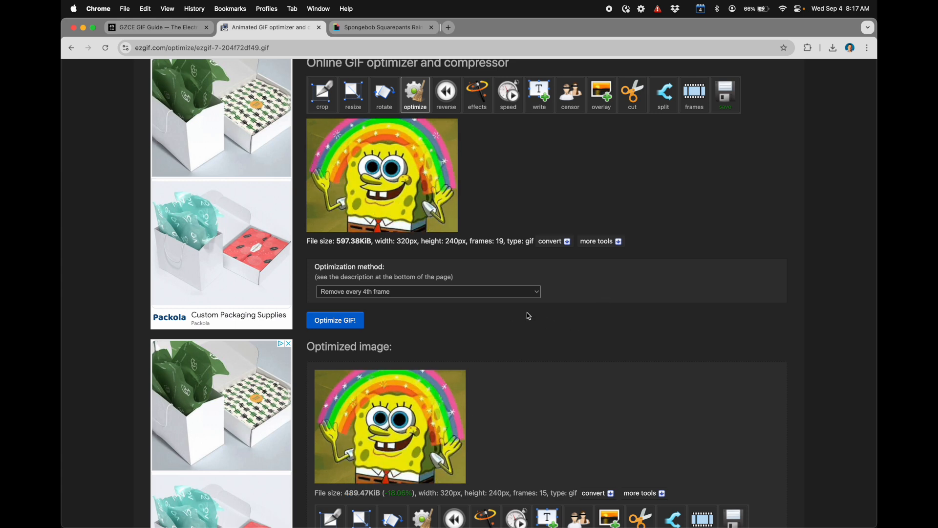
Step: Try optimizing the compressed GIF by removing every 2nd frame instead, and compare the result with the source animation
{"action": "scroll", "coordinate": [504, 383], "scroll_direction": "down", "scroll_amount": 3}
{"action": "scroll", "coordinate": [504, 383], "scroll_direction": "down", "scroll_amount": 6}
{"action": "scroll", "coordinate": [371, 401], "scroll_direction": "up", "scroll_amount": 8}
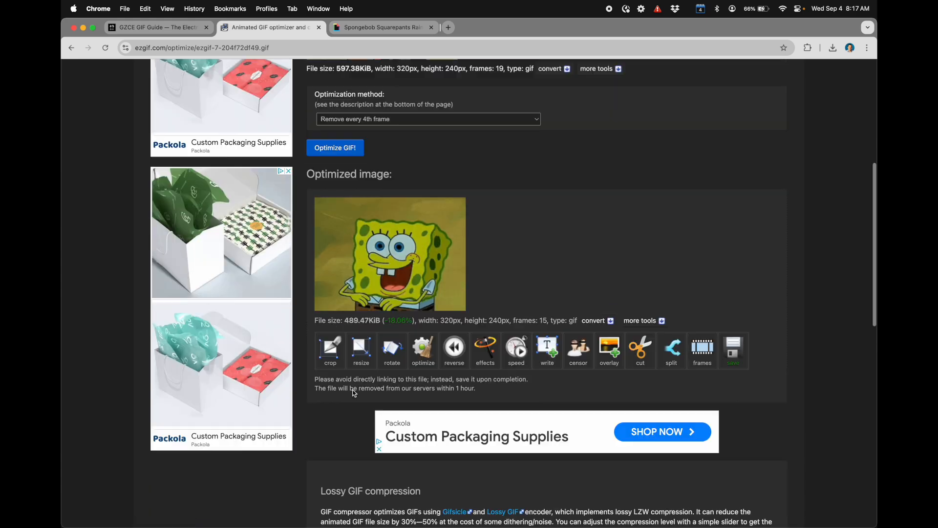
{"action": "scroll", "coordinate": [367, 411], "scroll_direction": "down", "scroll_amount": 7}
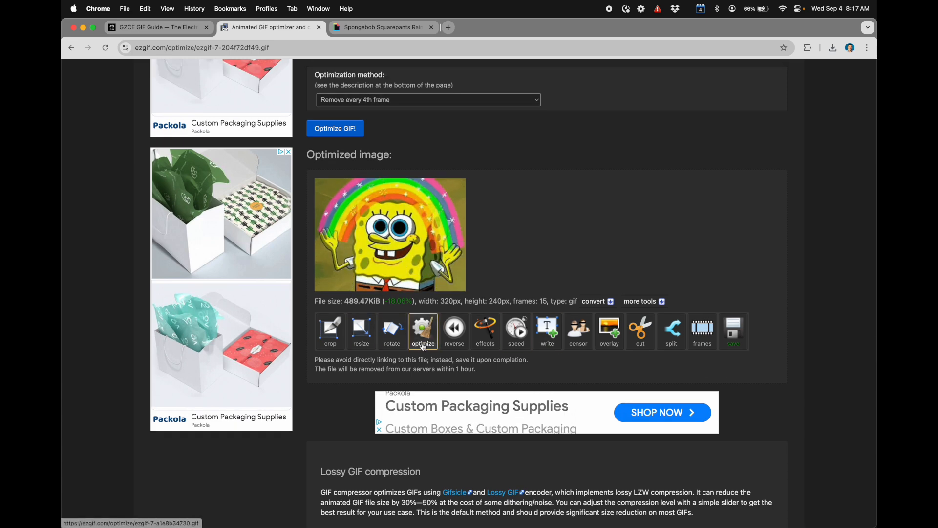
{"action": "left_click", "coordinate": [428, 336]}
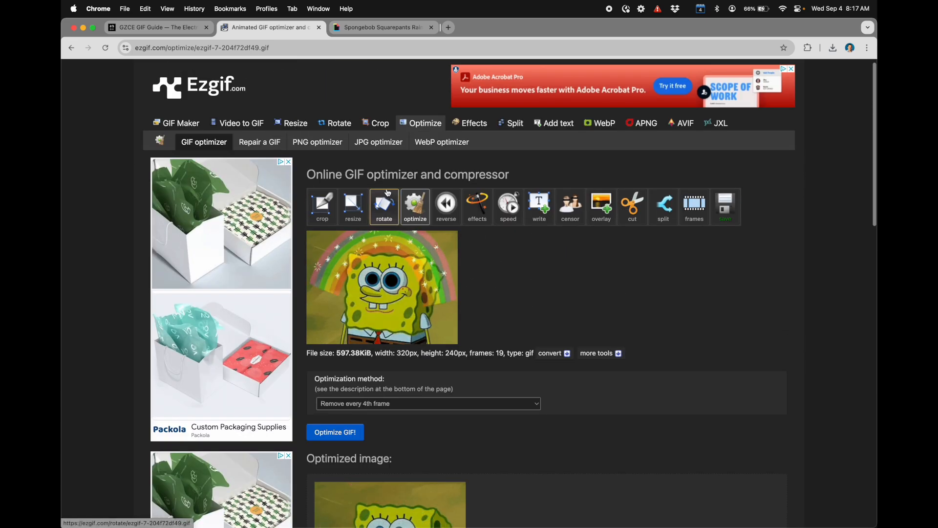
{"action": "left_click", "coordinate": [384, 404]}
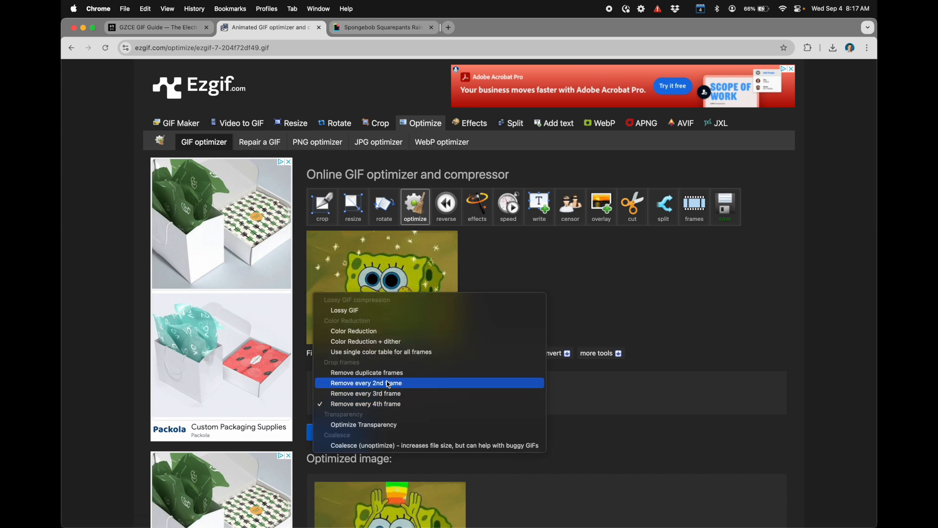
{"action": "left_click", "coordinate": [389, 384]}
{"action": "left_click", "coordinate": [350, 433]}
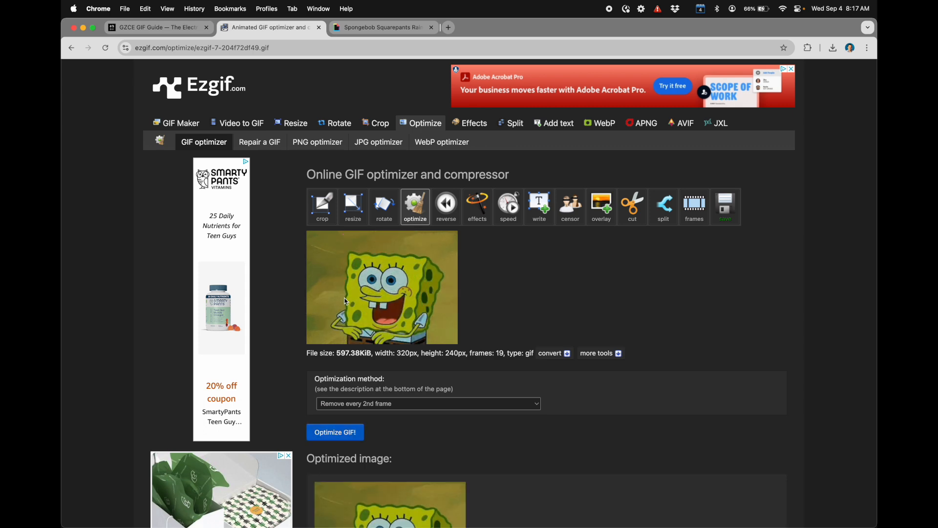
{"action": "scroll", "coordinate": [505, 352], "scroll_direction": "down", "scroll_amount": 4}
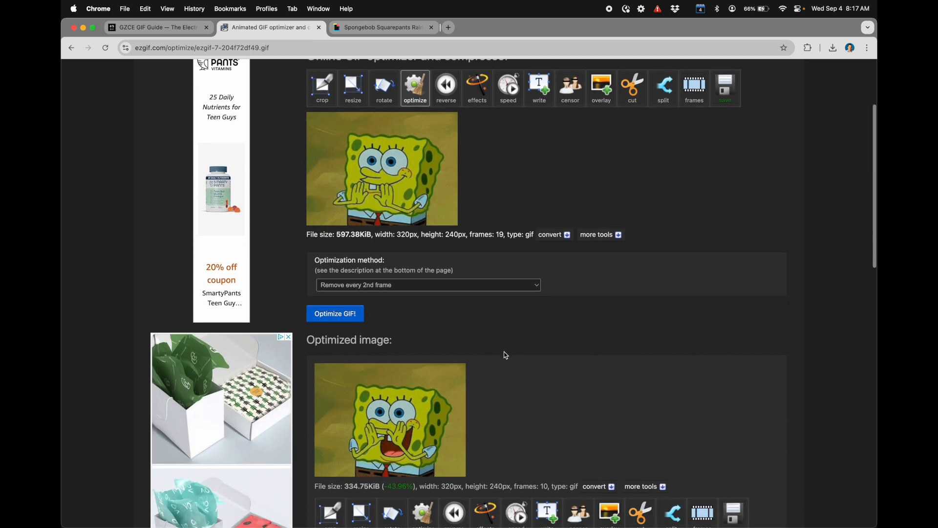
{"action": "scroll", "coordinate": [534, 430], "scroll_direction": "up", "scroll_amount": 1}
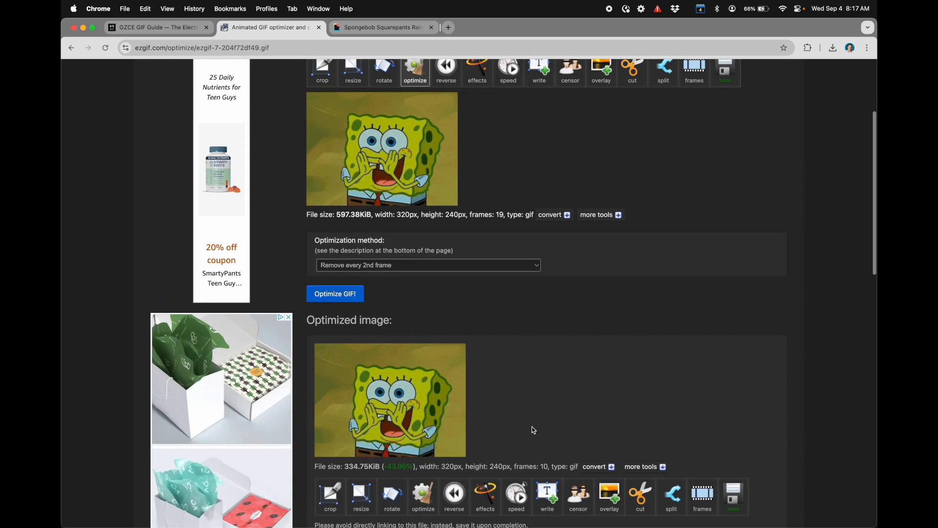
{"action": "scroll", "coordinate": [424, 391], "scroll_direction": "up", "scroll_amount": 1}
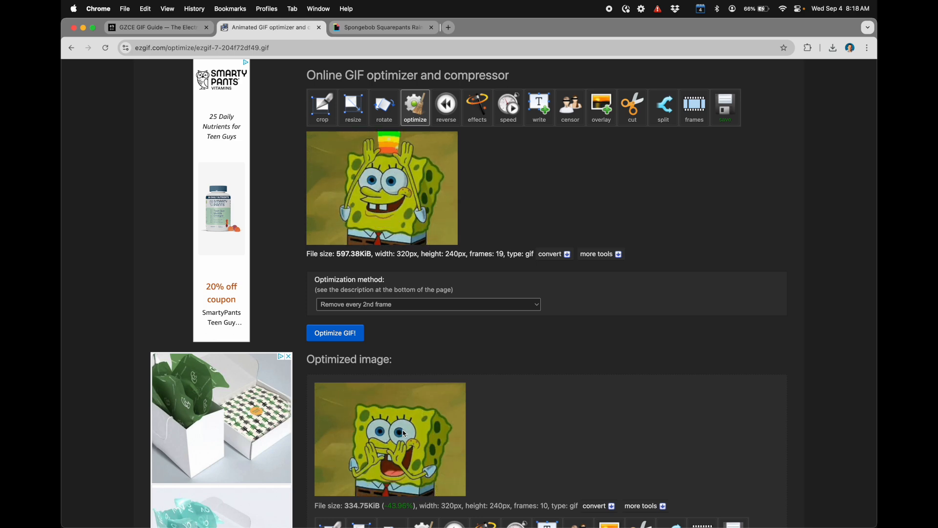
{"action": "scroll", "coordinate": [403, 440], "scroll_direction": "down", "scroll_amount": 1}
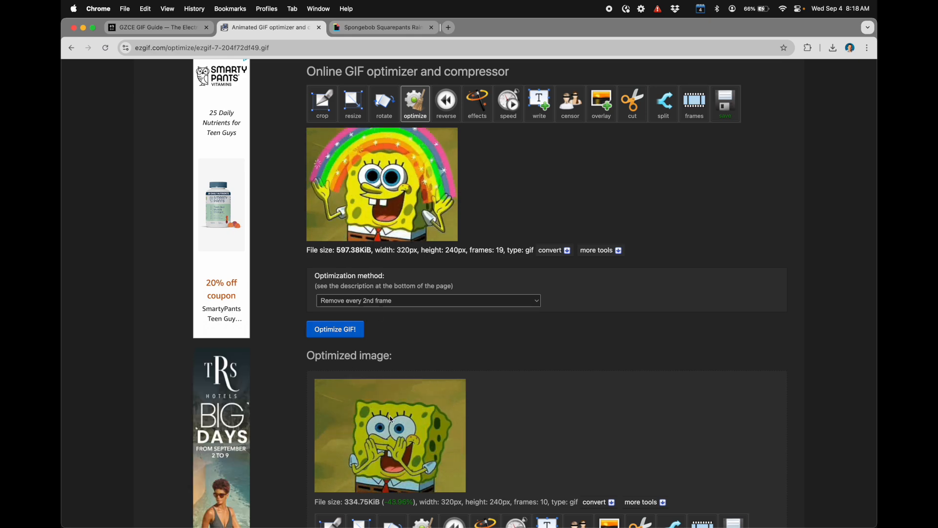
Step: Optimize the compressed GIF with the method that removes every 3rd frame
{"action": "left_click", "coordinate": [352, 306]}
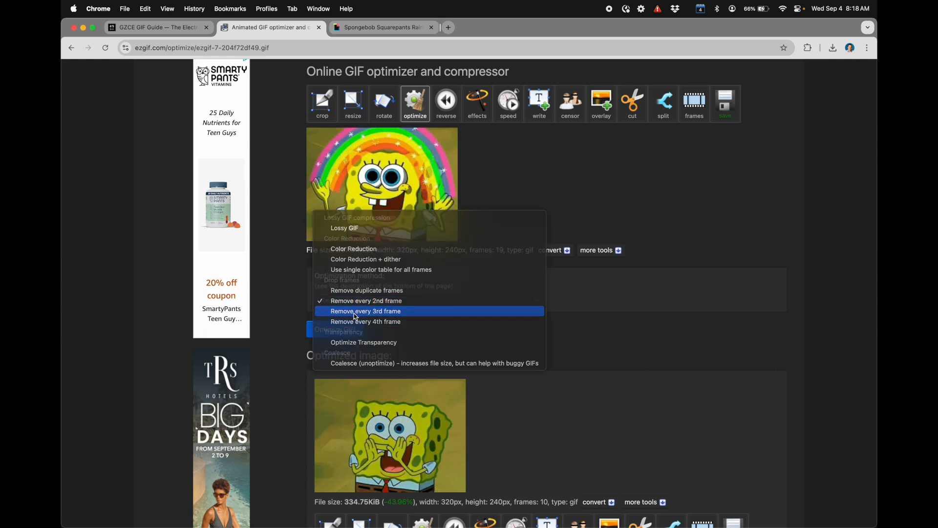
{"action": "left_click", "coordinate": [365, 311]}
{"action": "left_click", "coordinate": [336, 330]}
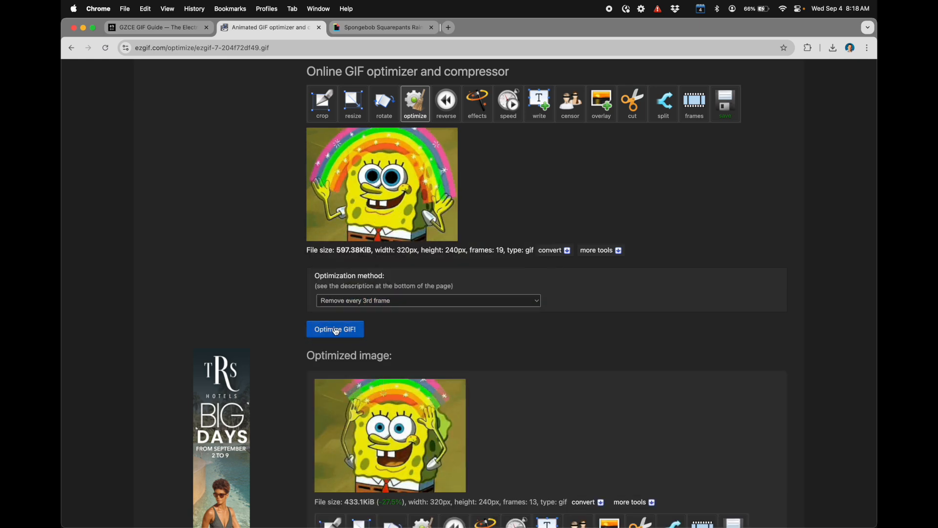
{"action": "scroll", "coordinate": [362, 475], "scroll_direction": "down", "scroll_amount": 1}
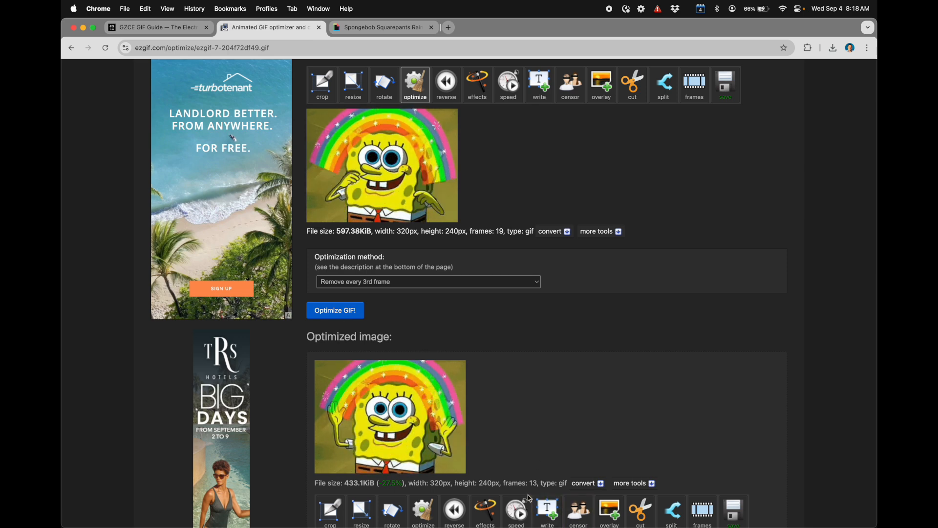
{"action": "scroll", "coordinate": [528, 395], "scroll_direction": "down", "scroll_amount": 4}
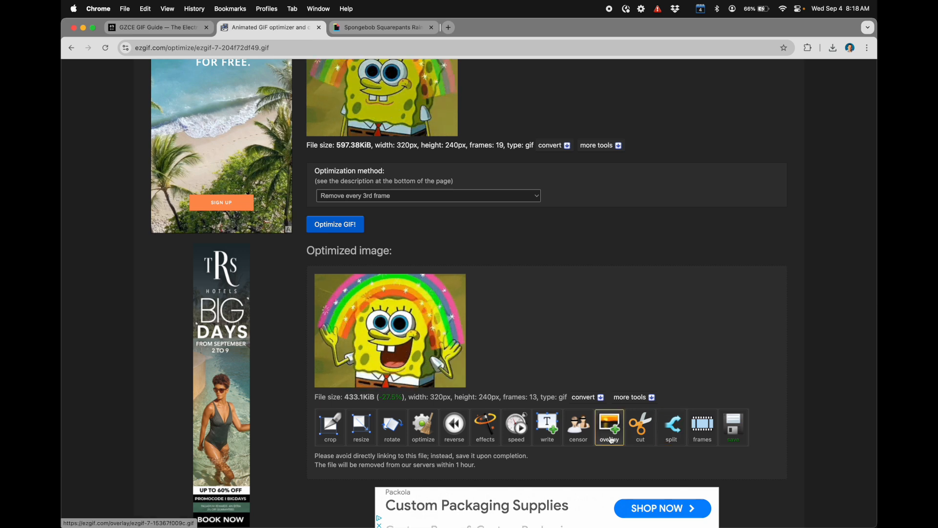
Step: Open the optimized GIF's individual frames for editing and skip frames 10 and 8
{"action": "left_click", "coordinate": [701, 428]}
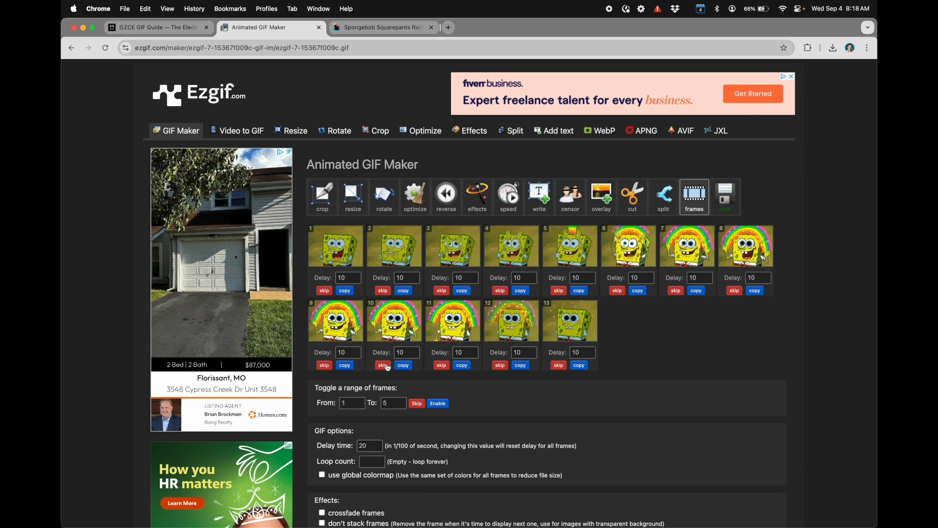
{"action": "left_click", "coordinate": [384, 366]}
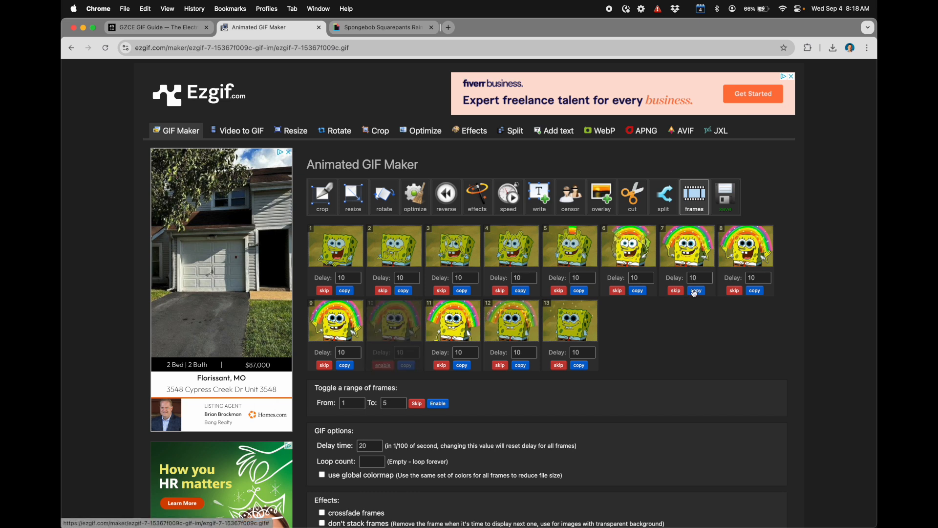
{"action": "left_click", "coordinate": [735, 292]}
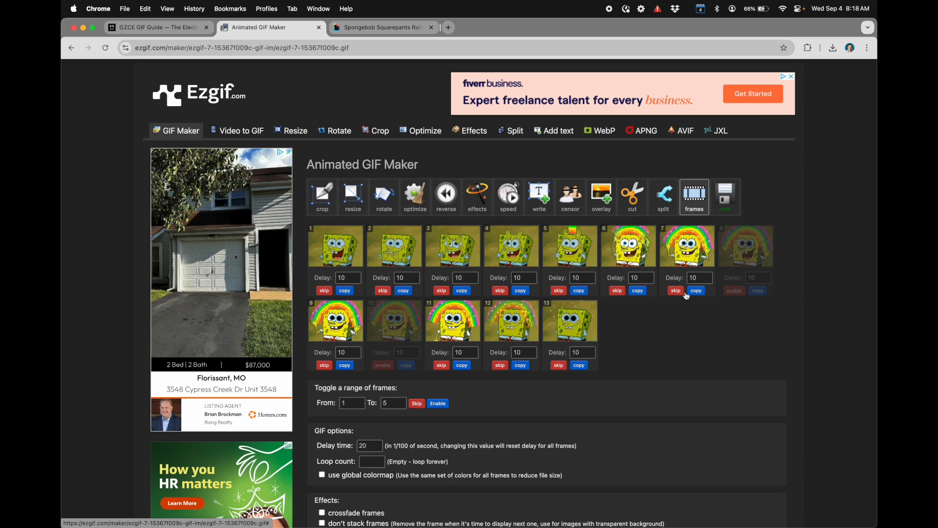
Step: Make a GIF from the remaining frames with an empty loop count and without global colormap, crossfade or unstacked frames
{"action": "scroll", "coordinate": [420, 315], "scroll_direction": "down", "scroll_amount": 2}
{"action": "scroll", "coordinate": [366, 358], "scroll_direction": "down", "scroll_amount": 3}
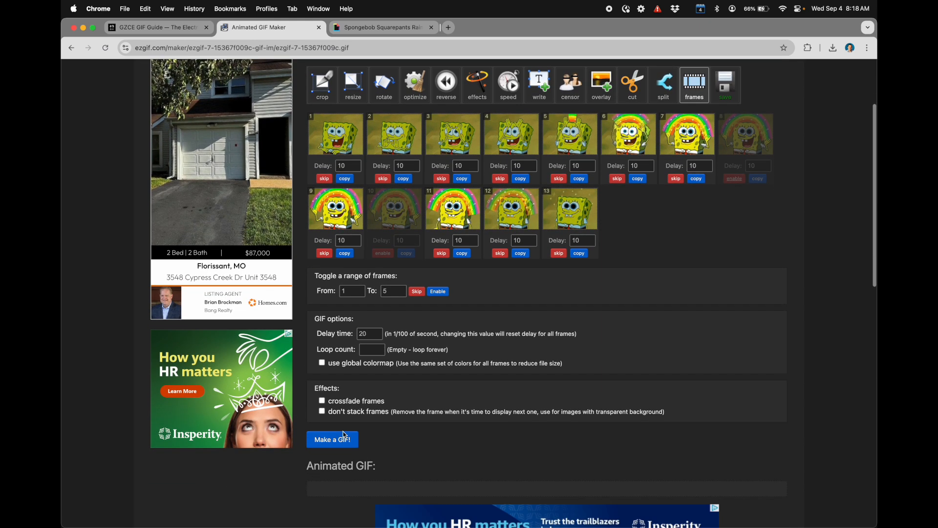
{"action": "left_click", "coordinate": [330, 440]}
{"action": "scroll", "coordinate": [356, 359], "scroll_direction": "down", "scroll_amount": 3}
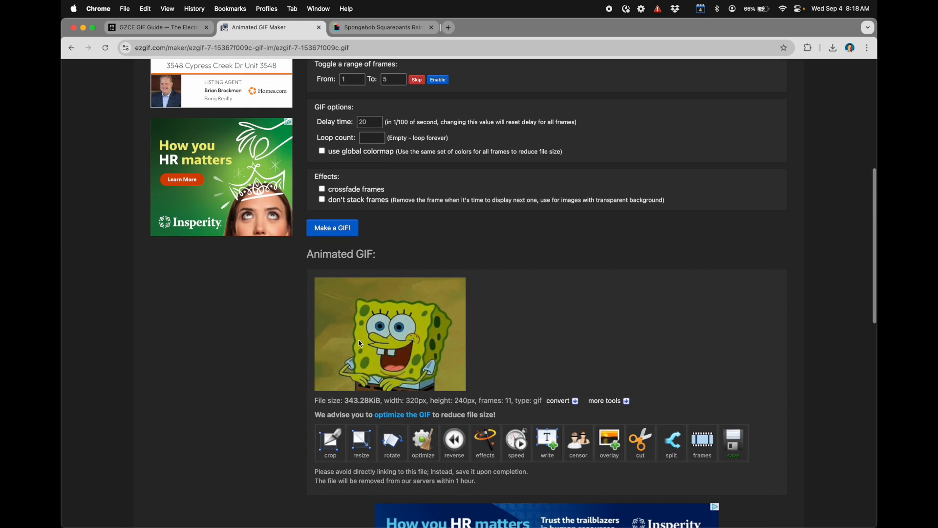
Step: Review the new animated GIF against its frame list, and examine its frame count and file size
{"action": "scroll", "coordinate": [355, 391], "scroll_direction": "up", "scroll_amount": 10}
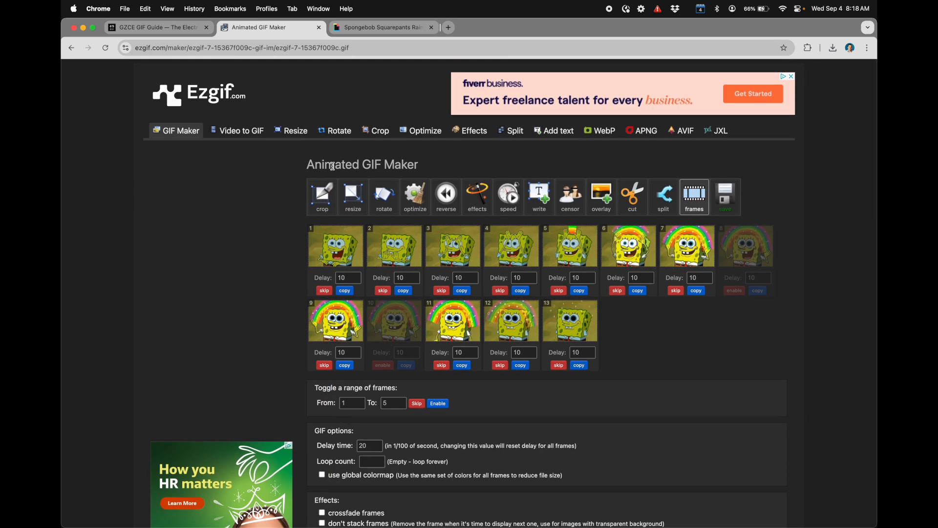
{"action": "scroll", "coordinate": [345, 249], "scroll_direction": "down", "scroll_amount": 10}
{"action": "scroll", "coordinate": [393, 358], "scroll_direction": "down", "scroll_amount": 1}
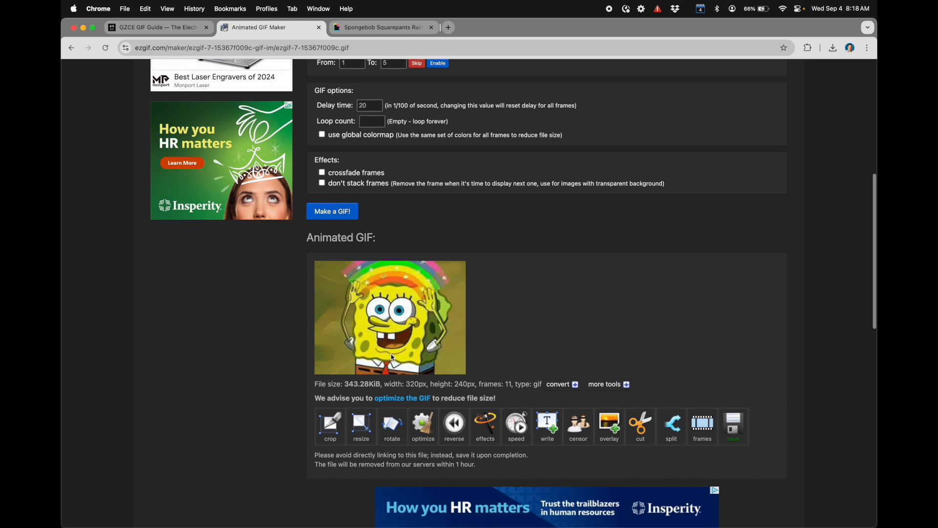
{"action": "scroll", "coordinate": [532, 339], "scroll_direction": "up", "scroll_amount": 8}
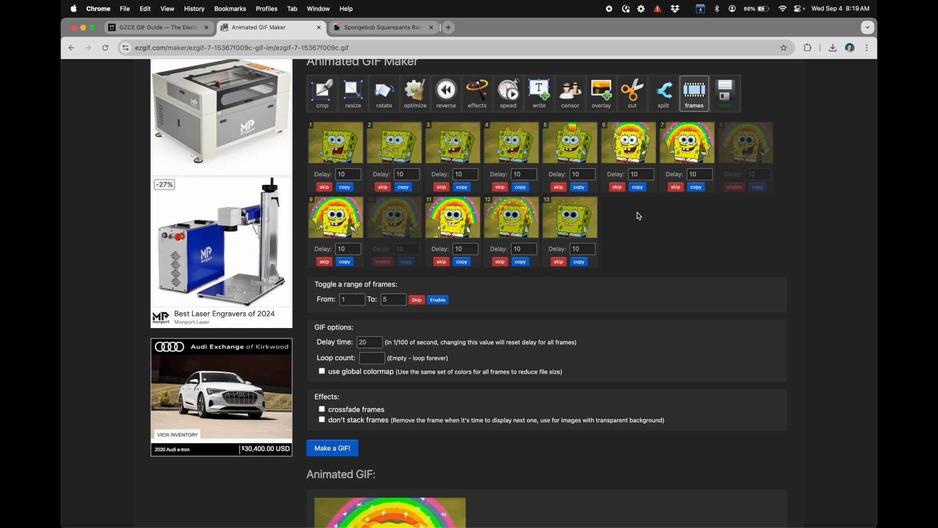
{"action": "scroll", "coordinate": [639, 216], "scroll_direction": "down", "scroll_amount": 10}
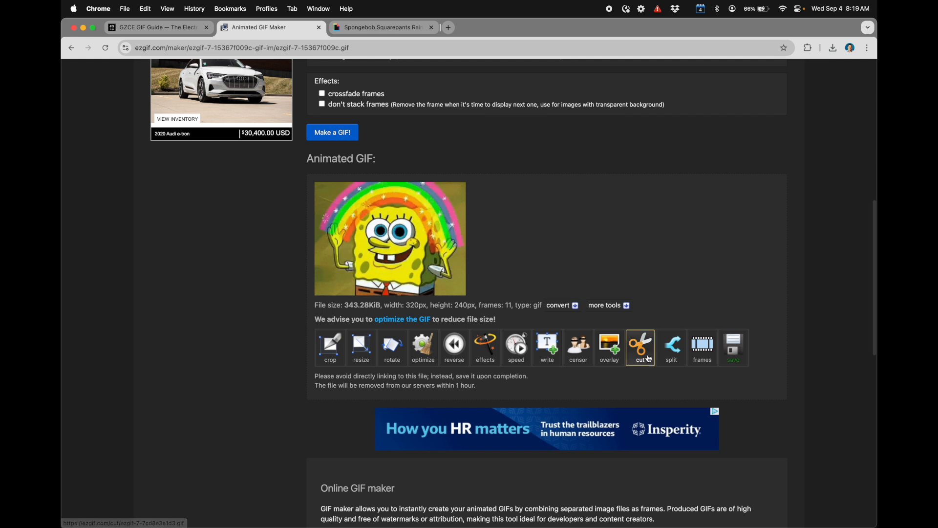
{"action": "left_click_drag", "start_coordinate": [407, 306], "coordinate": [479, 304]}
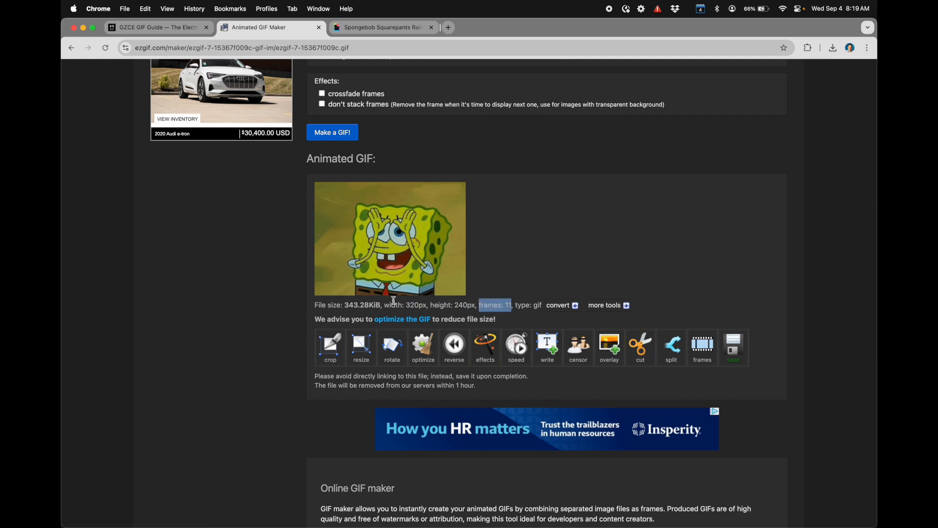
{"action": "left_click_drag", "start_coordinate": [380, 306], "coordinate": [345, 305]}
{"action": "left_click", "coordinate": [346, 306]}
Step: Save the finished GIF to the Desktop as spongebob1.gif
{"action": "left_click", "coordinate": [724, 351]}
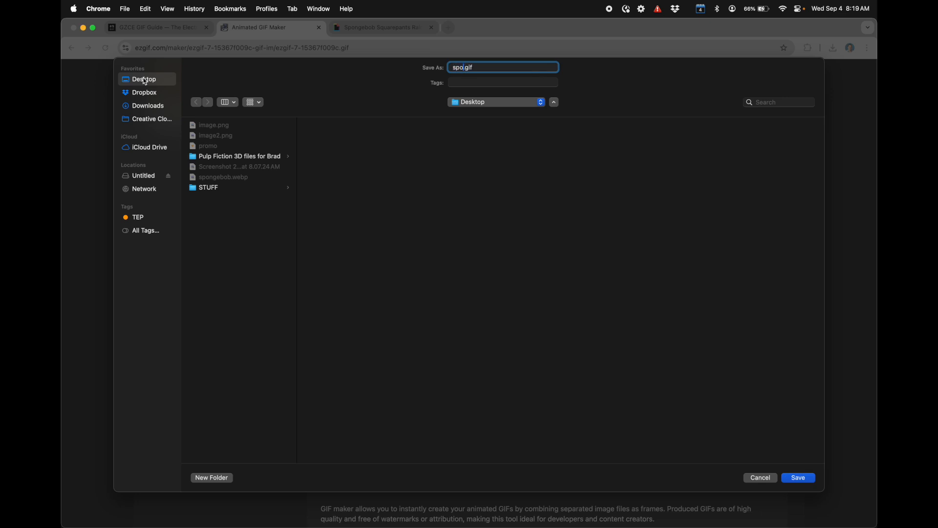
{"action": "type", "text": "1"}
{"action": "key", "text": "Return"}
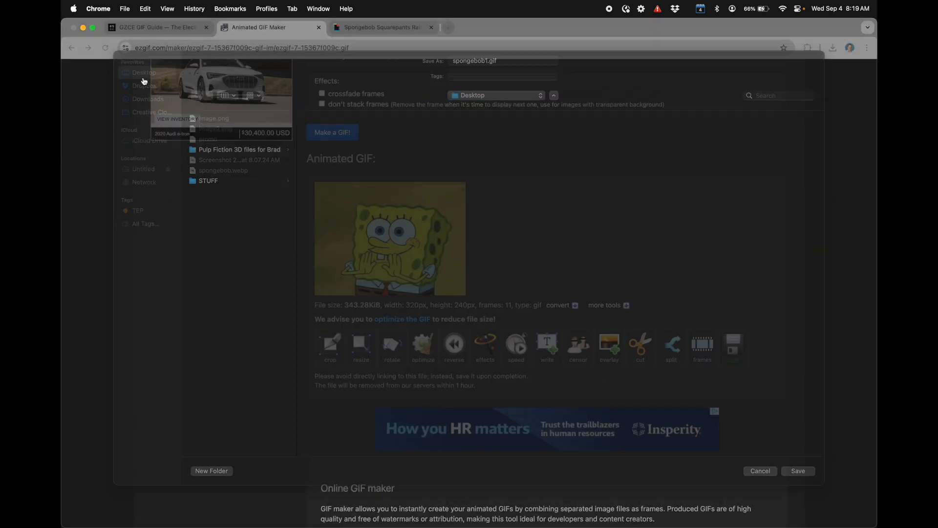
Step: Start a new animated GIF project and upload spongebob1.gif from the Desktop
{"action": "scroll", "coordinate": [235, 226], "scroll_direction": "up", "scroll_amount": 10}
{"action": "left_click", "coordinate": [179, 132]}
{"action": "left_click", "coordinate": [370, 258]}
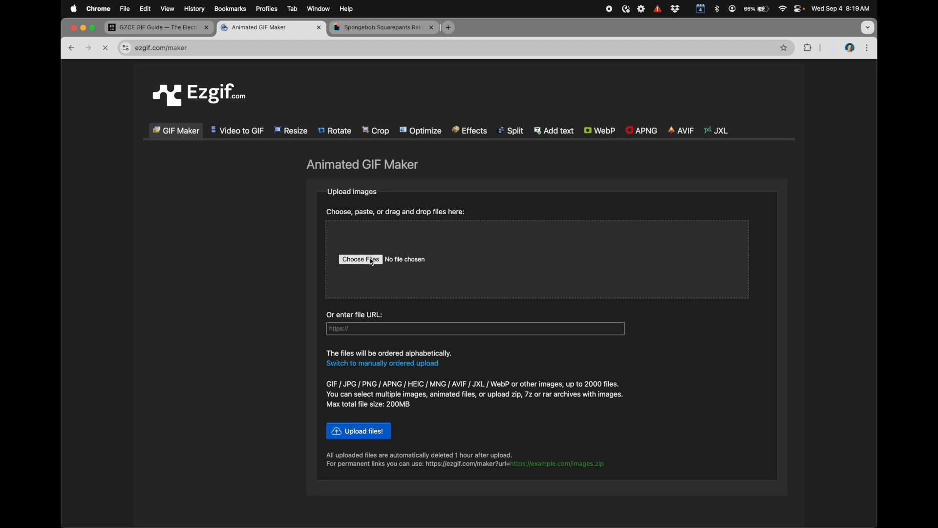
{"action": "double_click", "coordinate": [274, 224]}
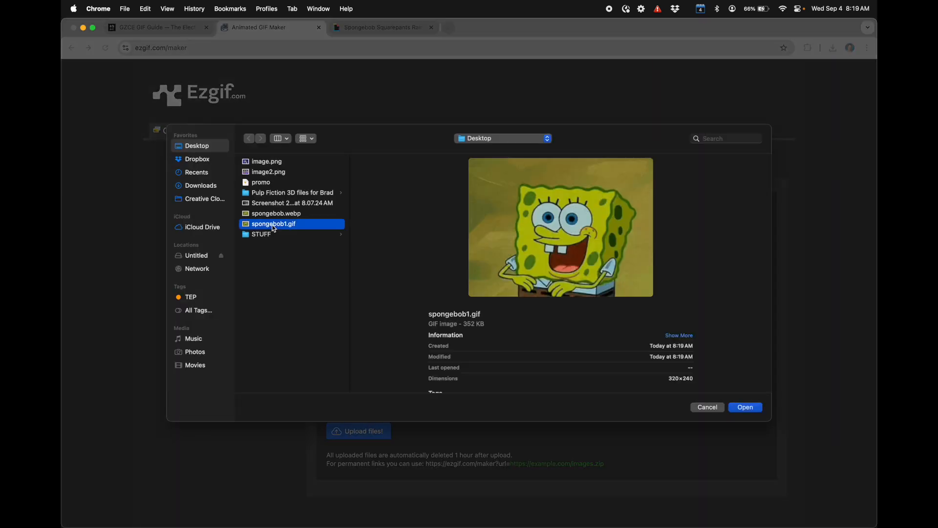
{"action": "left_click", "coordinate": [366, 433]}
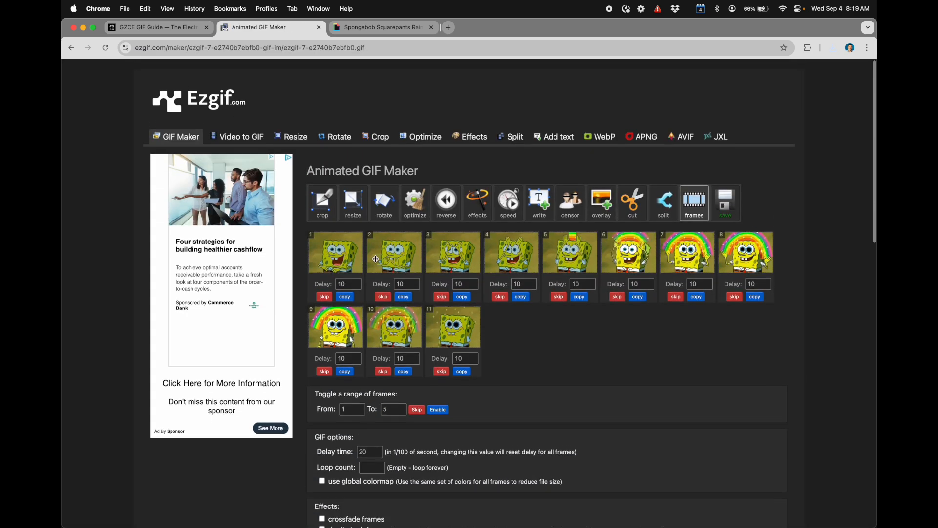
Step: Switch to the SD card's Finder window and examine the previews and sizes of its GIFs, from 00_static.gif to 03_rodan2x.gif
{"action": "left_click", "coordinate": [84, 28]}
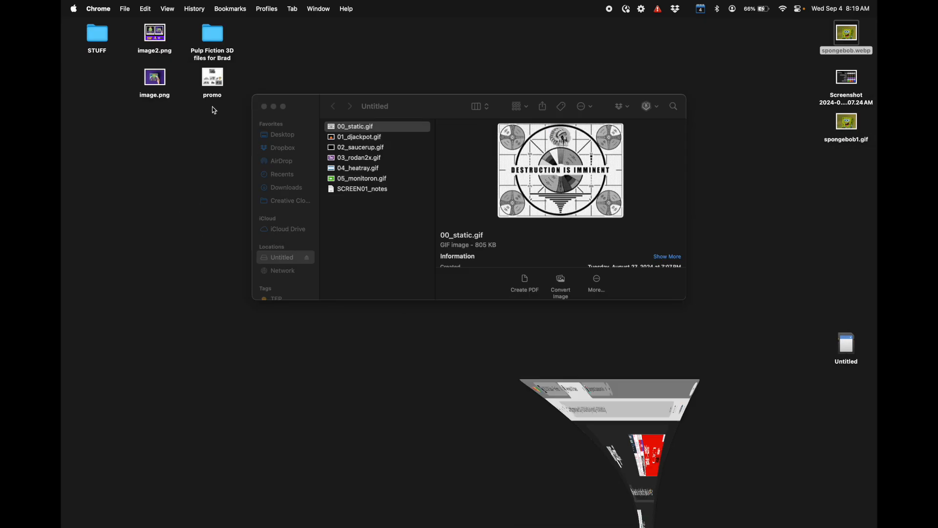
{"action": "left_click", "coordinate": [386, 241]}
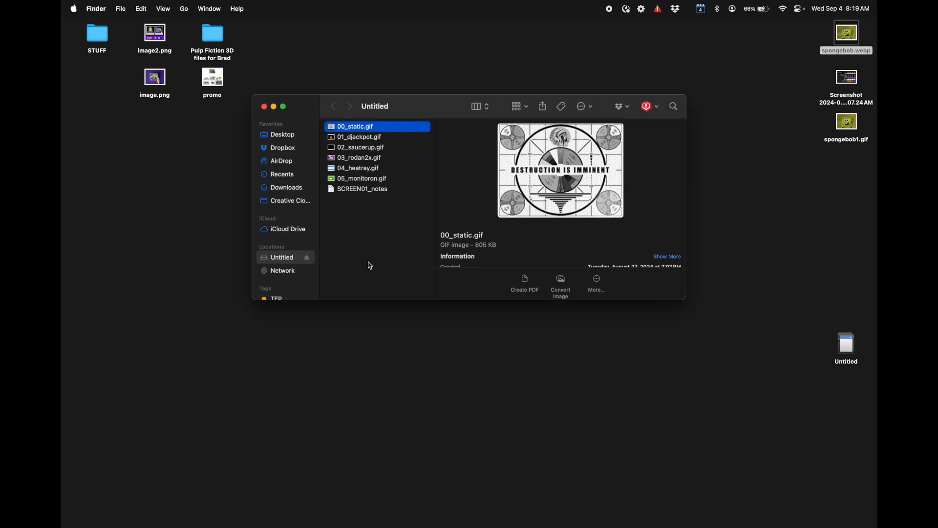
{"action": "left_click", "coordinate": [354, 126]}
{"action": "key", "text": "Down"}
{"action": "key", "text": "Down"}
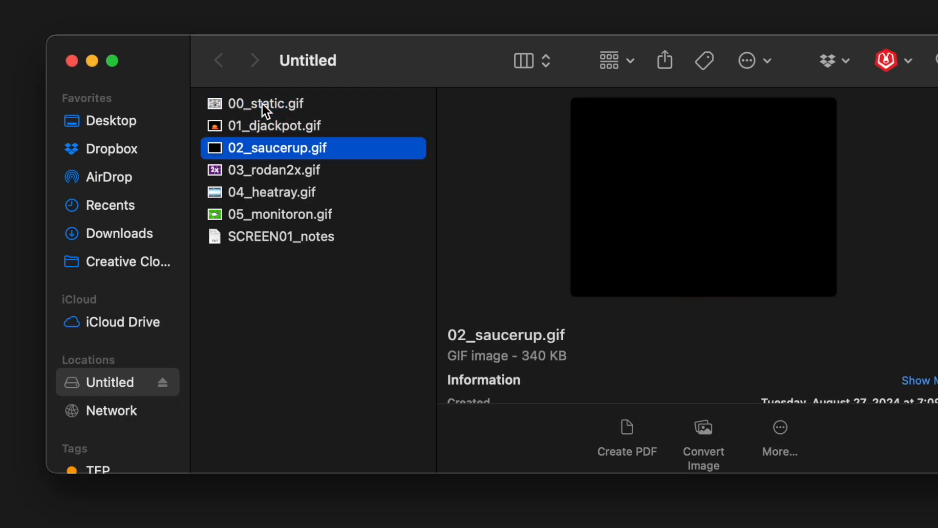
{"action": "key", "text": "Down"}
{"action": "key", "text": "Up"}
{"action": "key", "text": "Up"}
{"action": "key", "text": "Up"}
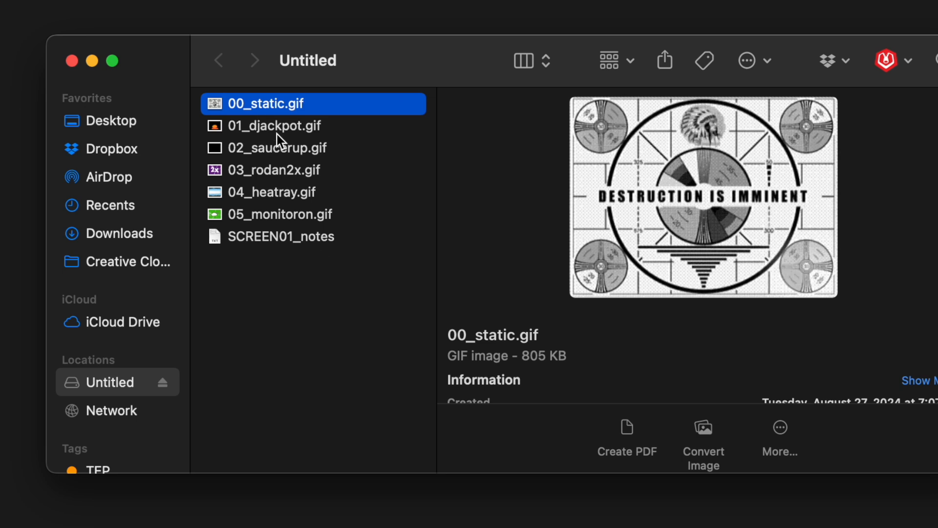
{"action": "left_click", "coordinate": [266, 127]}
{"action": "left_click", "coordinate": [262, 103]}
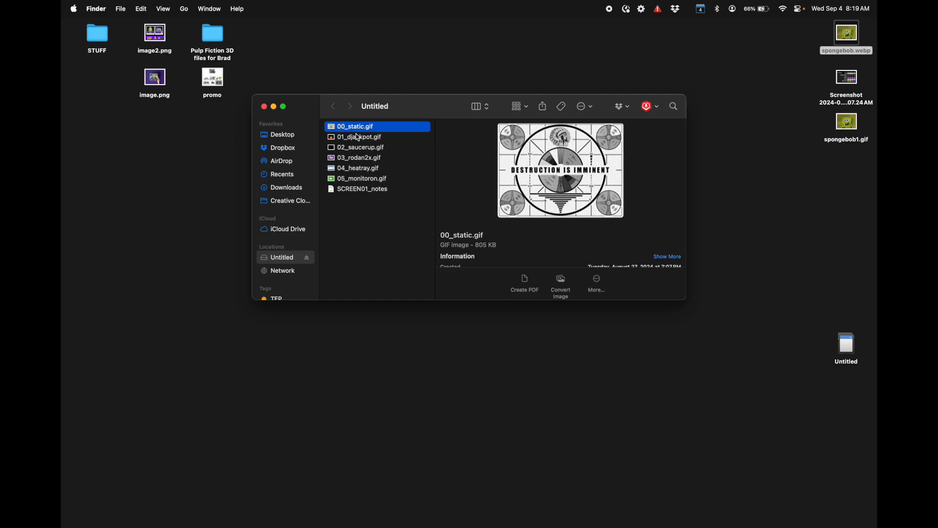
{"action": "left_click", "coordinate": [356, 138]}
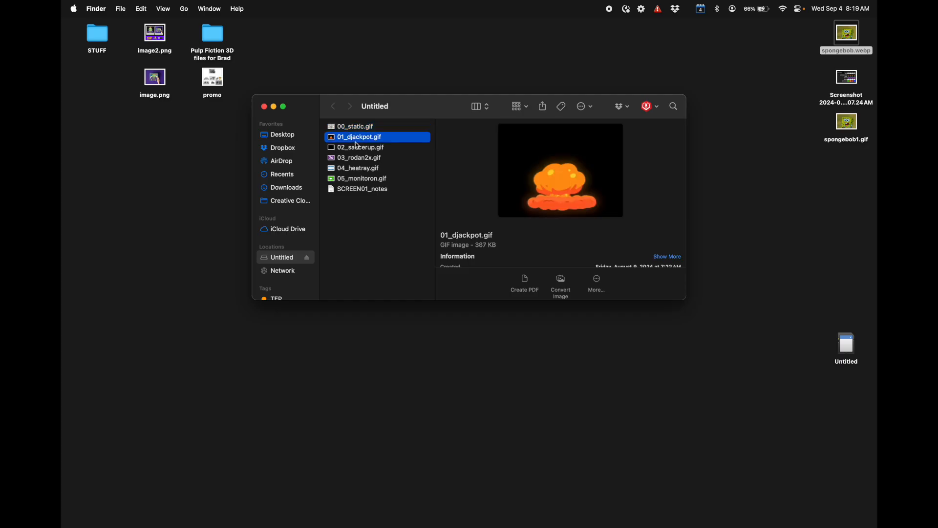
{"action": "left_click", "coordinate": [363, 161]}
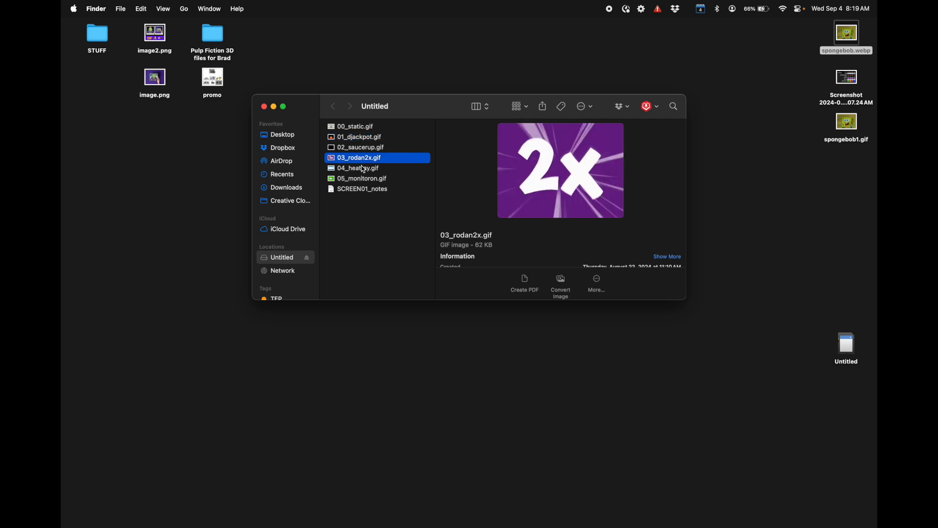
Step: Reuse the card's 04_heatray.gif file name to rename spongebob1.gif on the desktop as 04_heatray.gif
{"action": "left_click", "coordinate": [360, 169]}
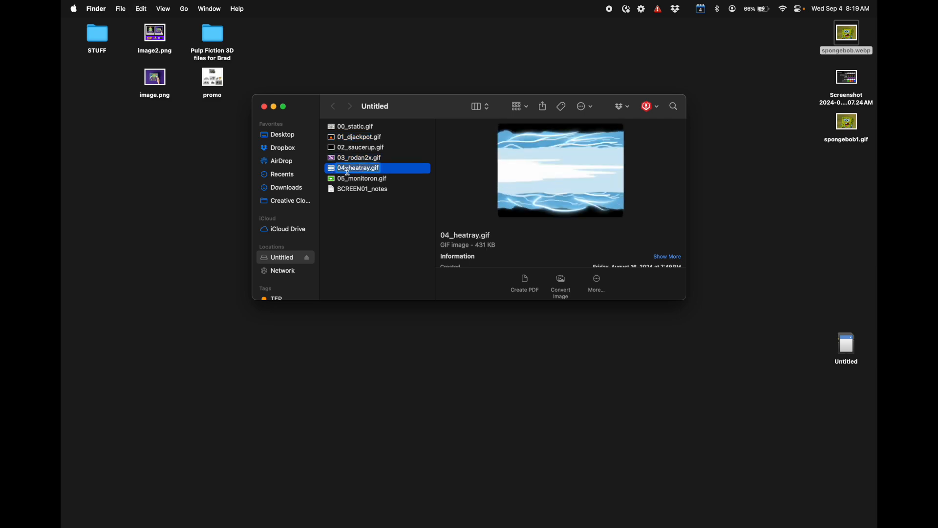
{"action": "left_click", "coordinate": [844, 141]}
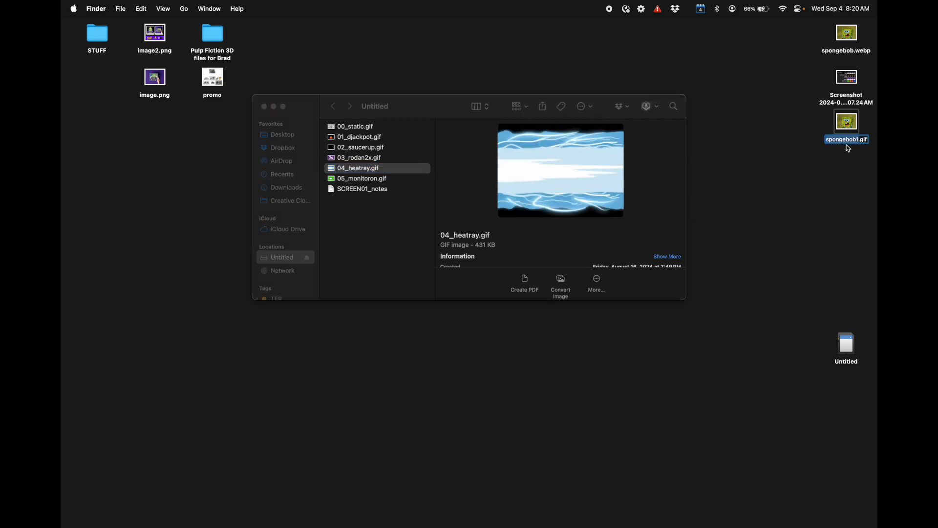
{"action": "type", "text": "04_heatray.gif"}
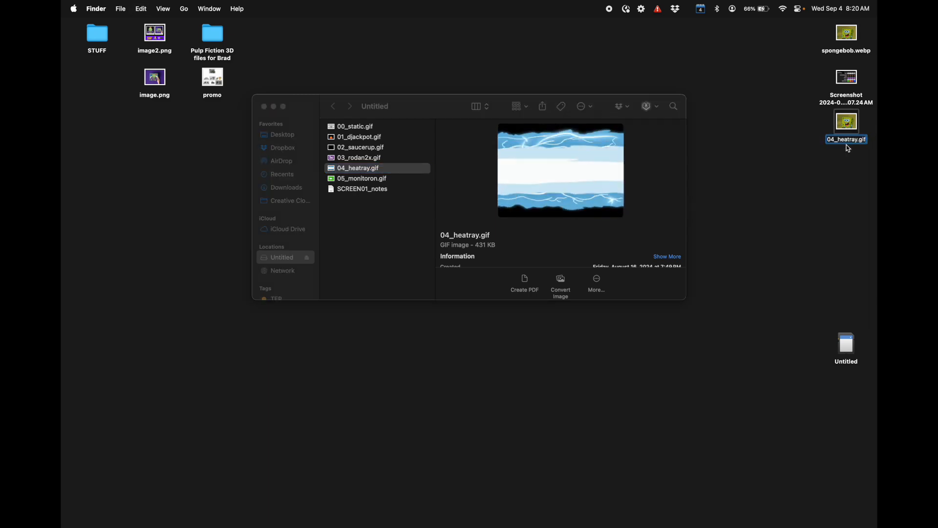
{"action": "left_click", "coordinate": [829, 183]}
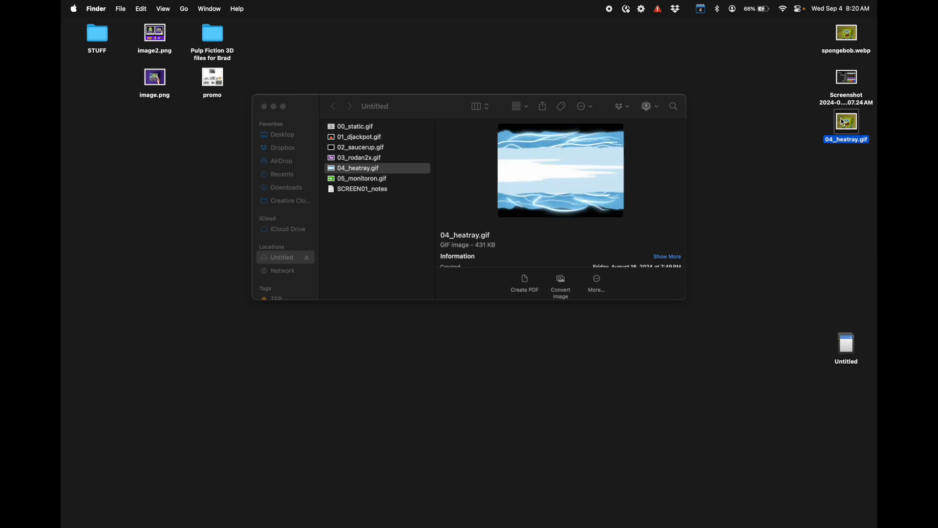
Step: Copy the desktop's 04_heatray.gif to the SD card, replacing the existing file, and preview the copy there
{"action": "left_click_drag", "start_coordinate": [844, 130], "coordinate": [392, 226]}
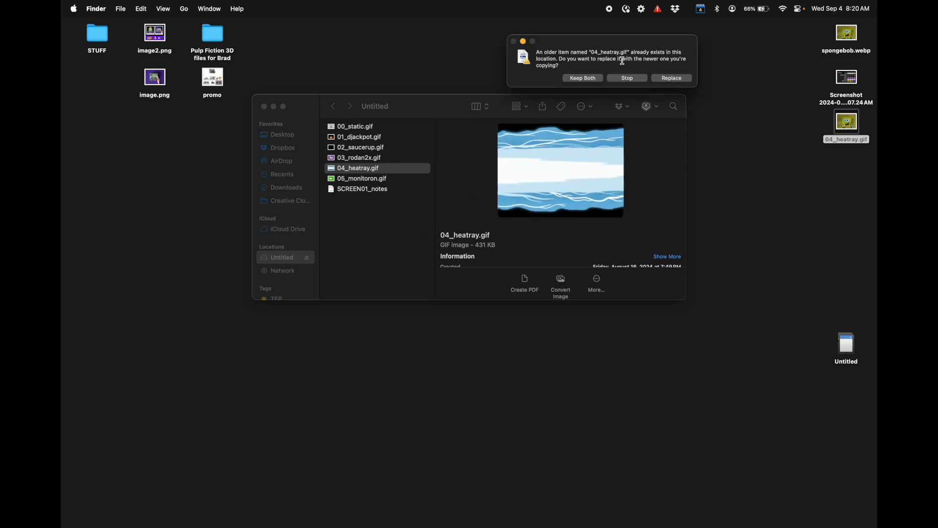
{"action": "left_click_drag", "start_coordinate": [614, 40], "coordinate": [526, 58]}
{"action": "left_click", "coordinate": [599, 96]}
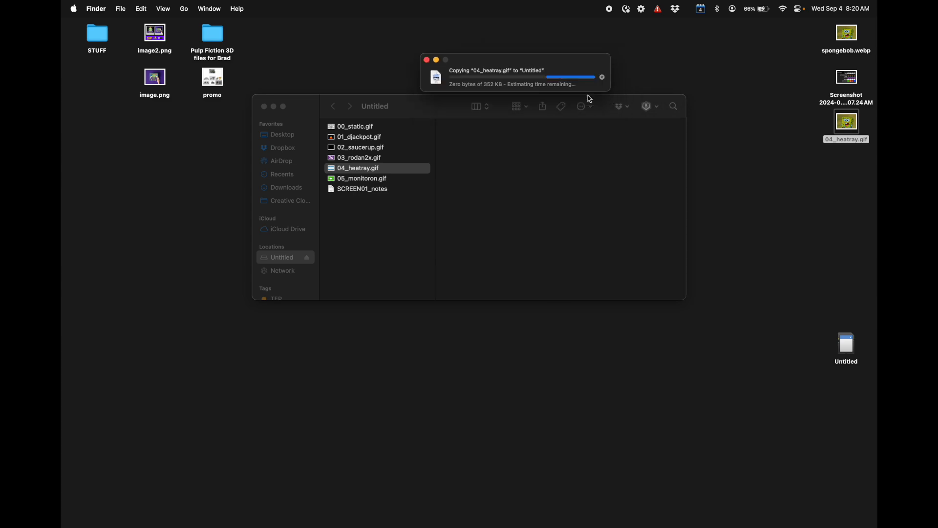
{"action": "left_click", "coordinate": [371, 170]}
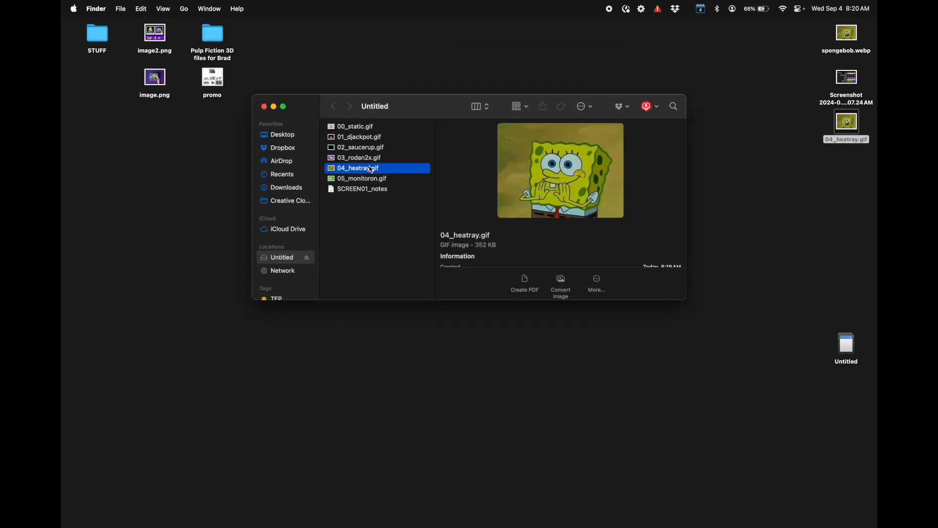
{"action": "key", "text": "Up"}
{"action": "key", "text": "Down"}
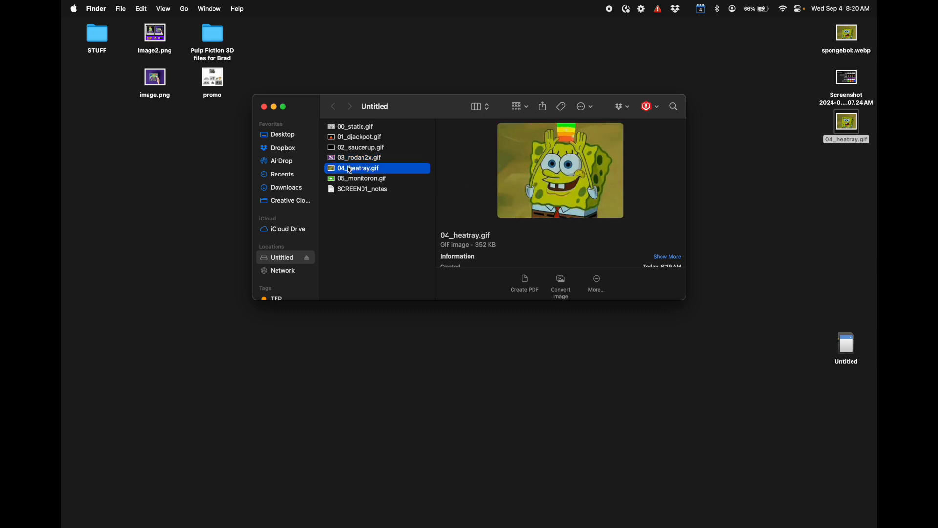
Step: Select all six GIFs on the SD card, 00_static.gif to 05_monitoron.gif, to check their combined size
{"action": "left_click", "coordinate": [356, 181]}
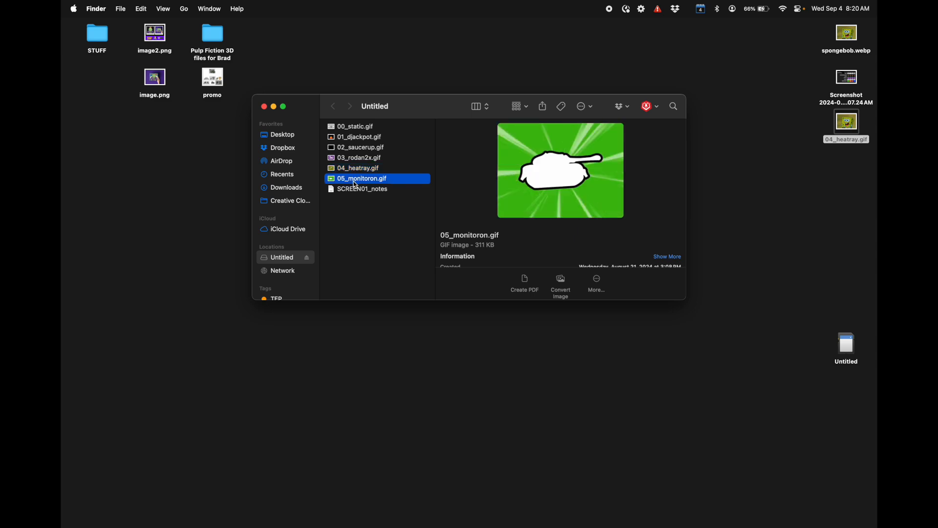
{"action": "key", "text": "Up"}
{"action": "key", "text": "Down"}
{"action": "key", "text": "shift+Up"}
{"action": "key", "text": "shift+Up"}
{"action": "key", "text": "shift+Up"}
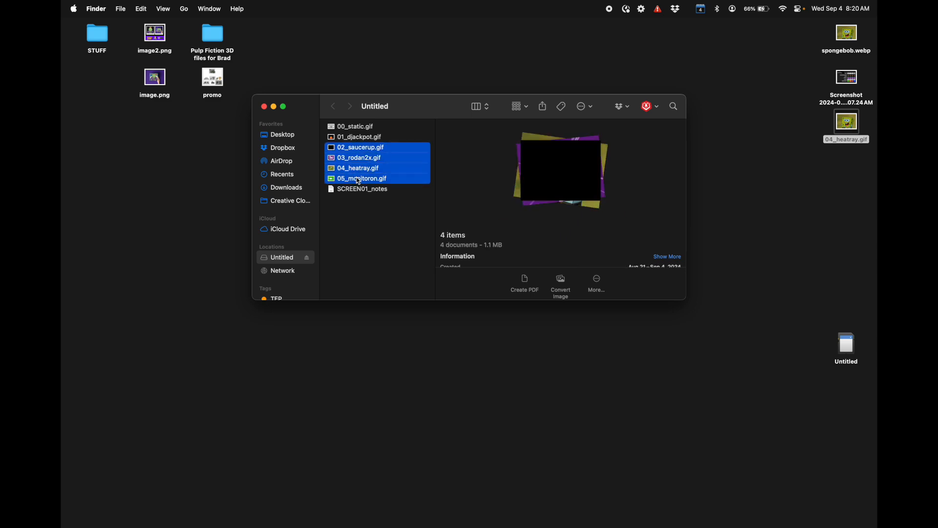
{"action": "key", "text": "shift+Up"}
{"action": "key", "text": "shift+Up"}
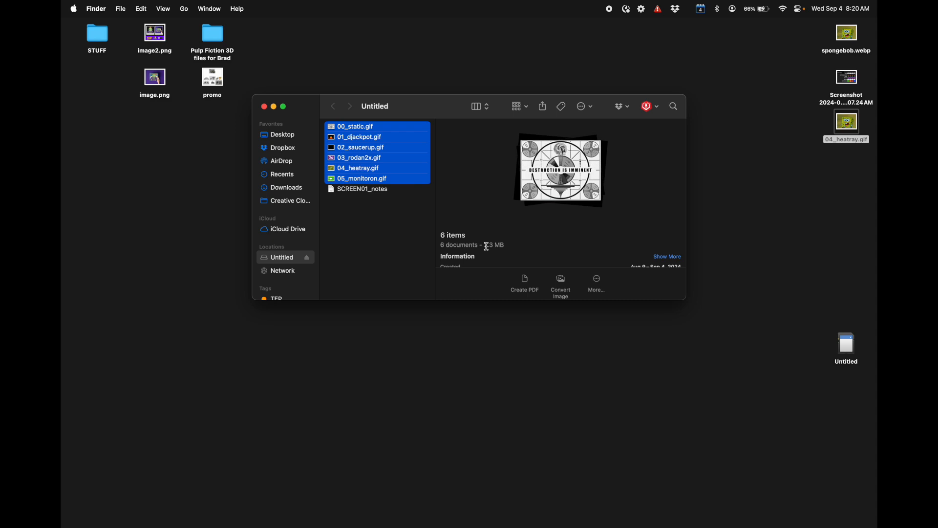
{"action": "left_click", "coordinate": [350, 226]}
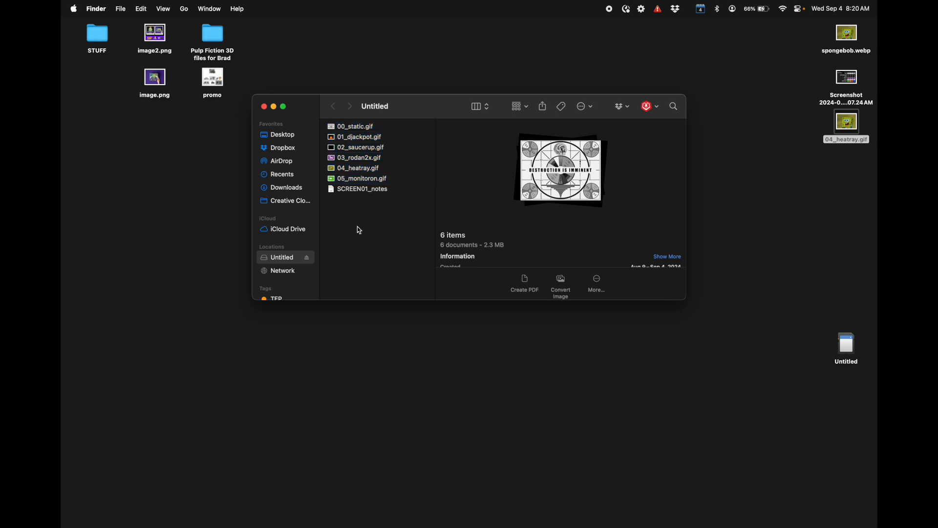
Step: Preview 04_heatray.gif on the SD card once more and eject the card safely
{"action": "left_click", "coordinate": [358, 171]}
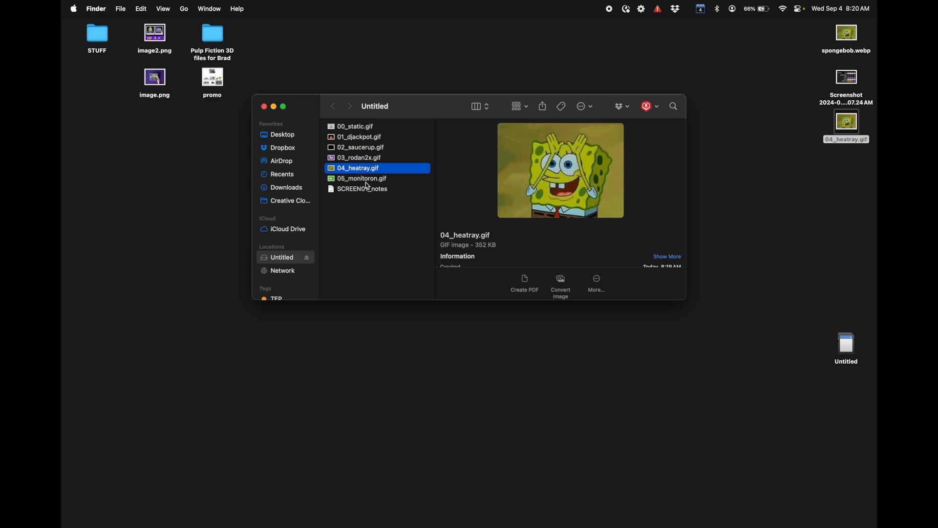
{"action": "left_click", "coordinate": [308, 259]}
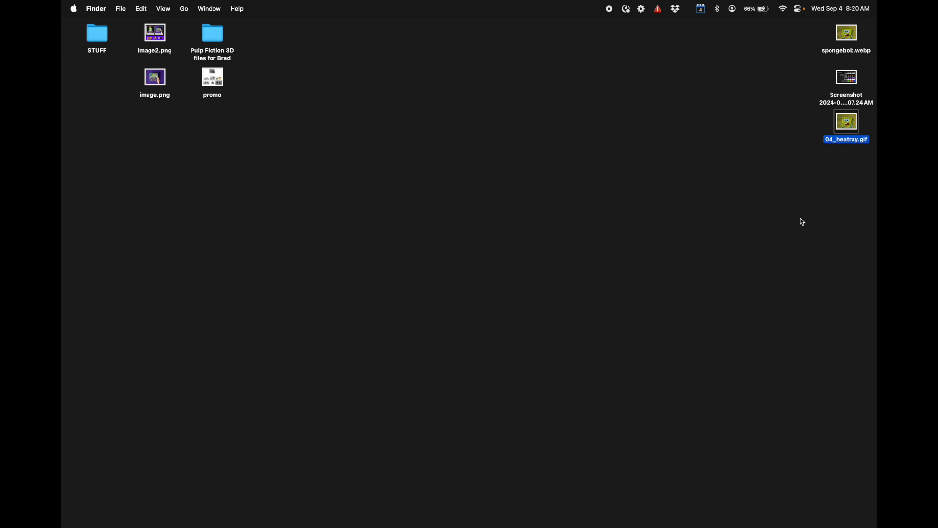
Step: Open the newly inserted SD card and examine SCREEN02_notes and the previews of 05_monitoron.gif and 02_saucerup.gif
{"action": "double_click", "coordinate": [847, 343]}
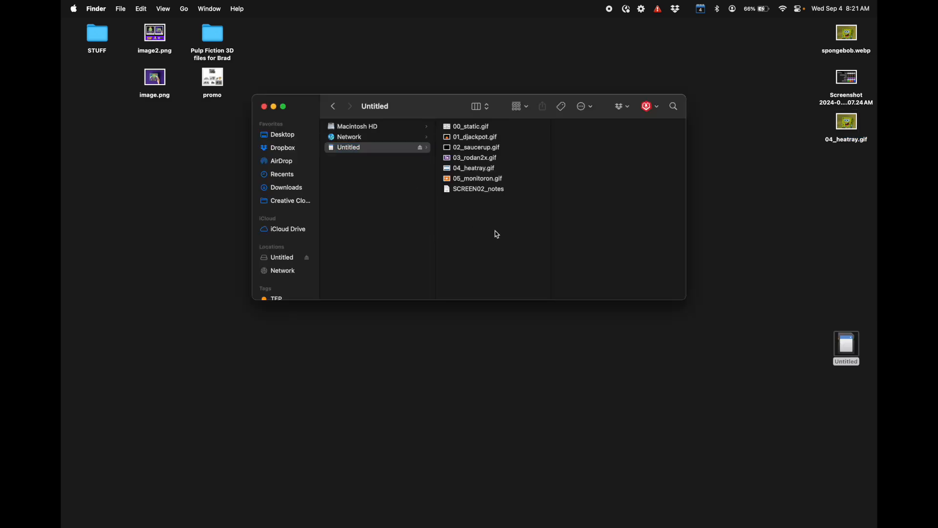
{"action": "left_click", "coordinate": [477, 181]}
{"action": "left_click", "coordinate": [476, 187]}
{"action": "left_click", "coordinate": [475, 181]}
{"action": "left_click", "coordinate": [479, 189]}
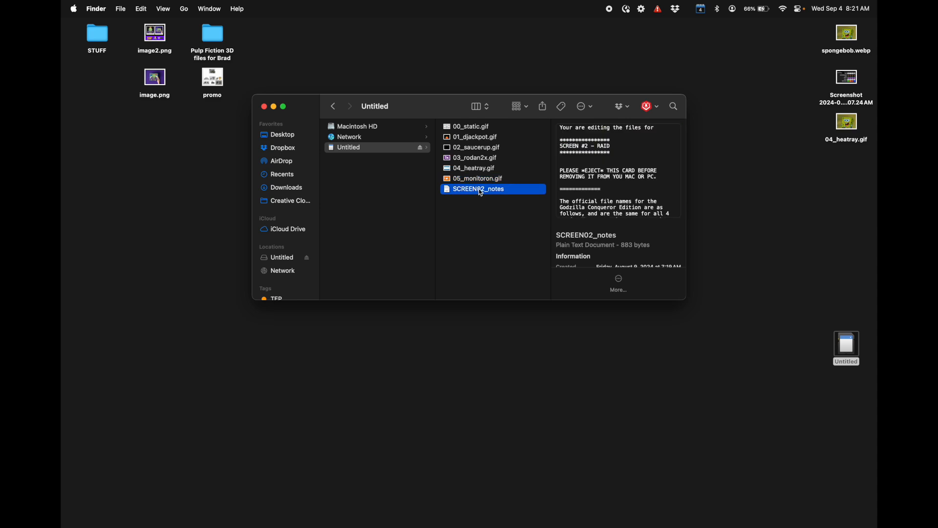
{"action": "left_click", "coordinate": [468, 177]}
{"action": "left_click", "coordinate": [466, 147]}
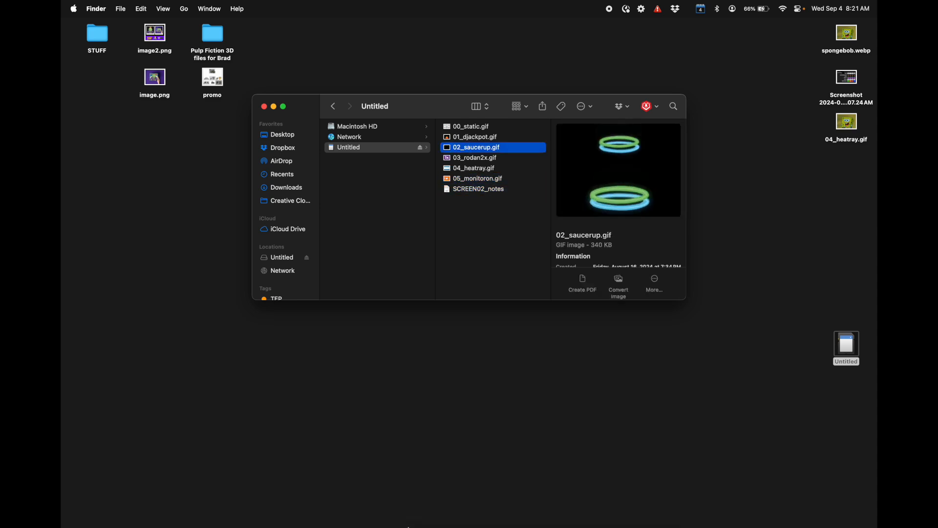
Step: Switch back to the Ezgif animated GIF maker in Chrome
{"action": "mouse_move", "coordinate": [351, 523]}
{"action": "left_click", "coordinate": [284, 494]}
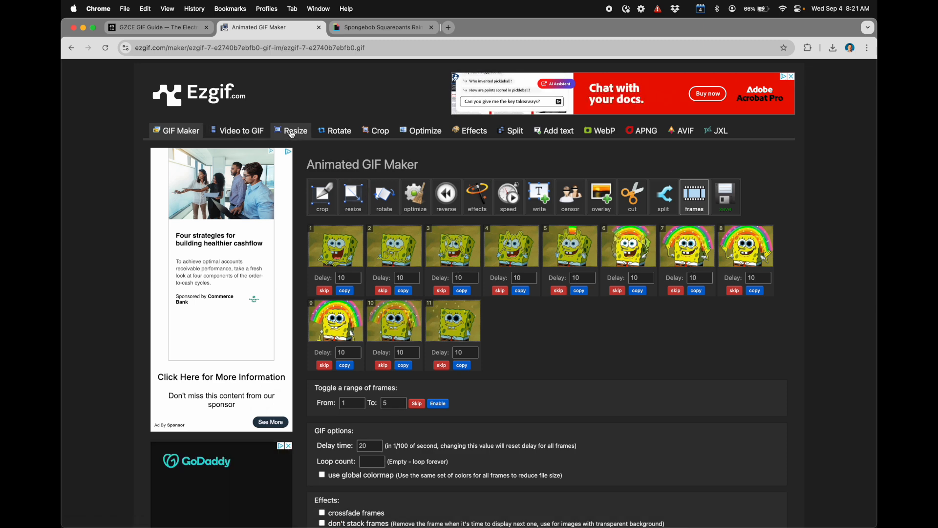
Step: Return to the GIPHY results for sponge bob godzilla, open the Excited Bob Esponja GIF and save it as giphy.webp
{"action": "left_click", "coordinate": [374, 28]}
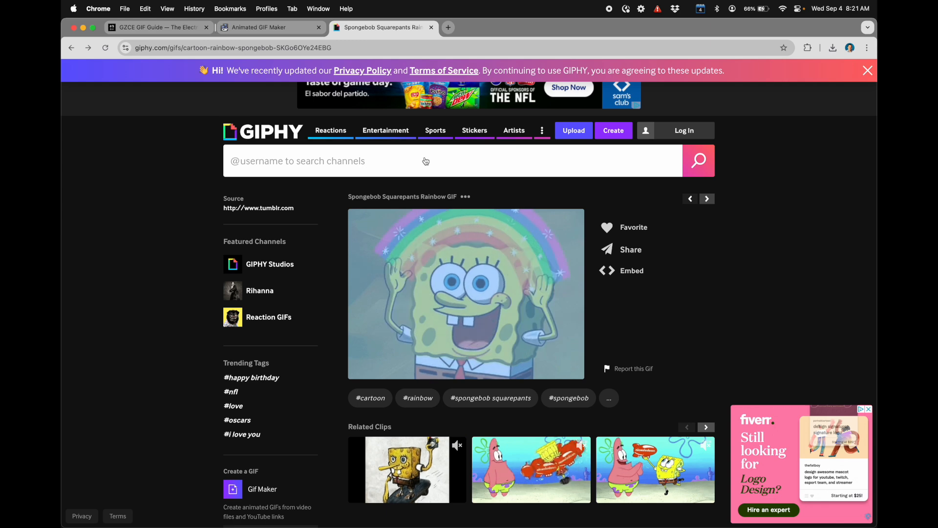
{"action": "left_click", "coordinate": [72, 48]}
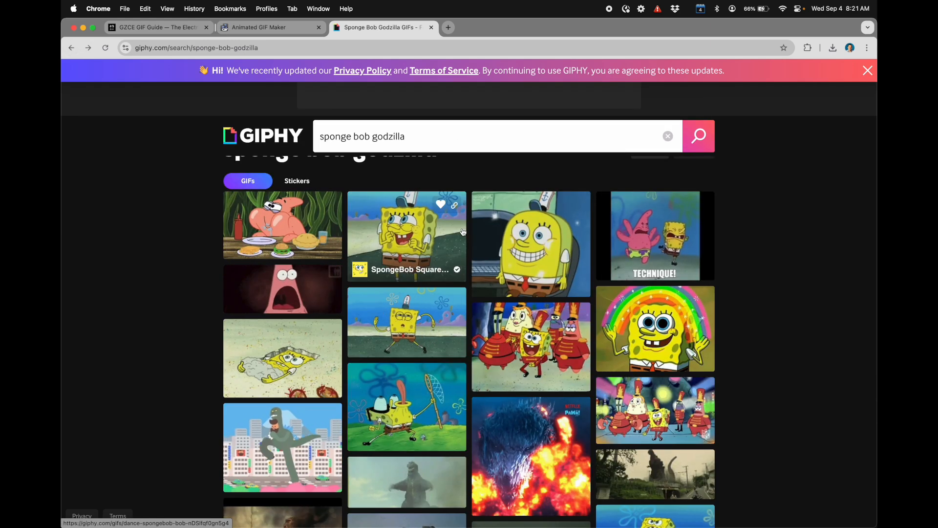
{"action": "left_click", "coordinate": [370, 206]}
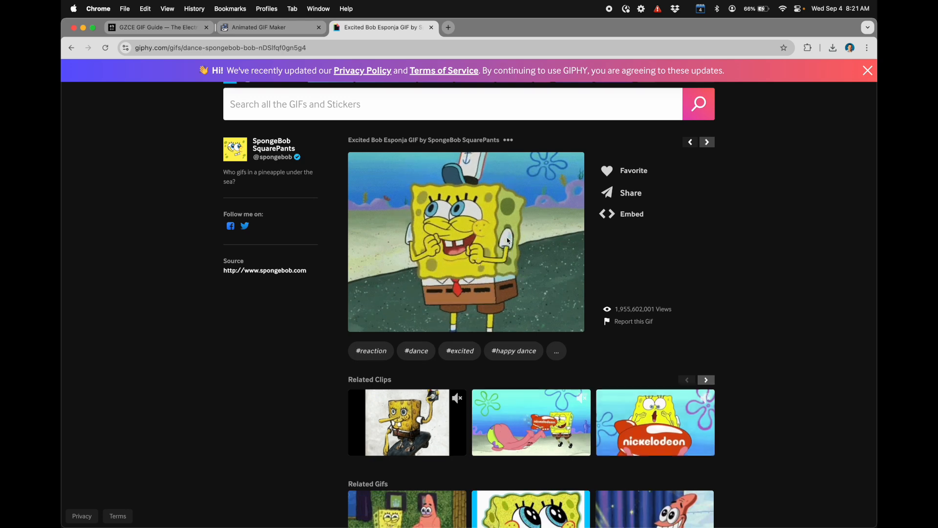
{"action": "right_click", "coordinate": [469, 242]}
{"action": "left_click", "coordinate": [491, 254]}
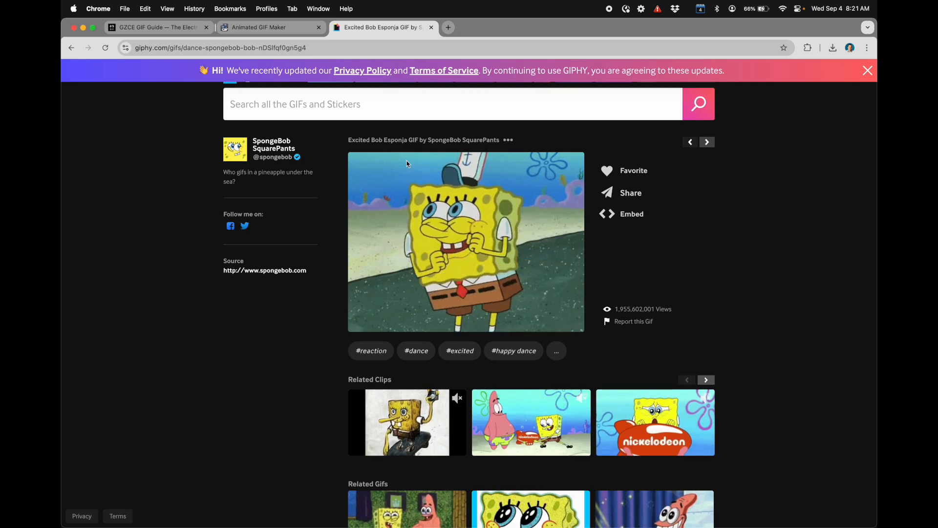
{"action": "key", "text": "Return"}
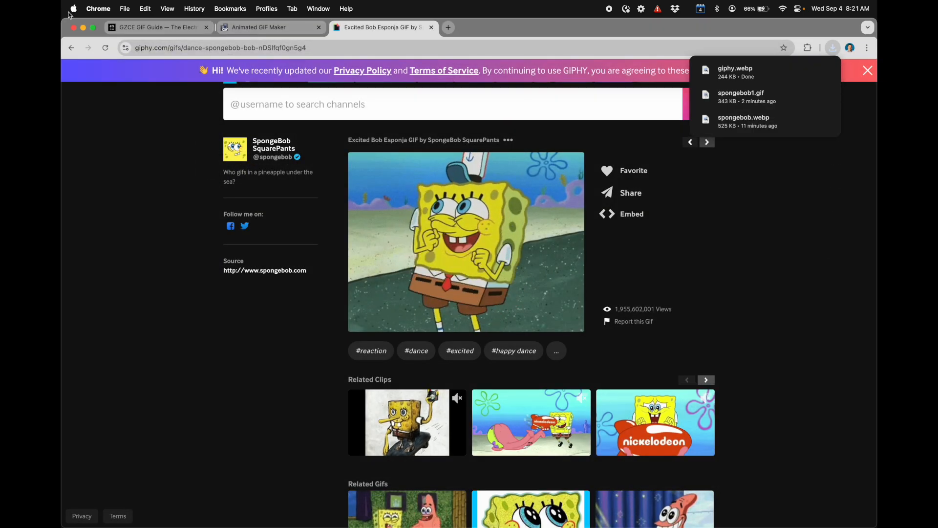
Step: Browse the sponge bob godzilla results again, open the bruce lee shock GIF and save it as 200.webp
{"action": "key", "text": "super+bracketleft"}
{"action": "scroll", "coordinate": [443, 297], "scroll_direction": "down", "scroll_amount": 3}
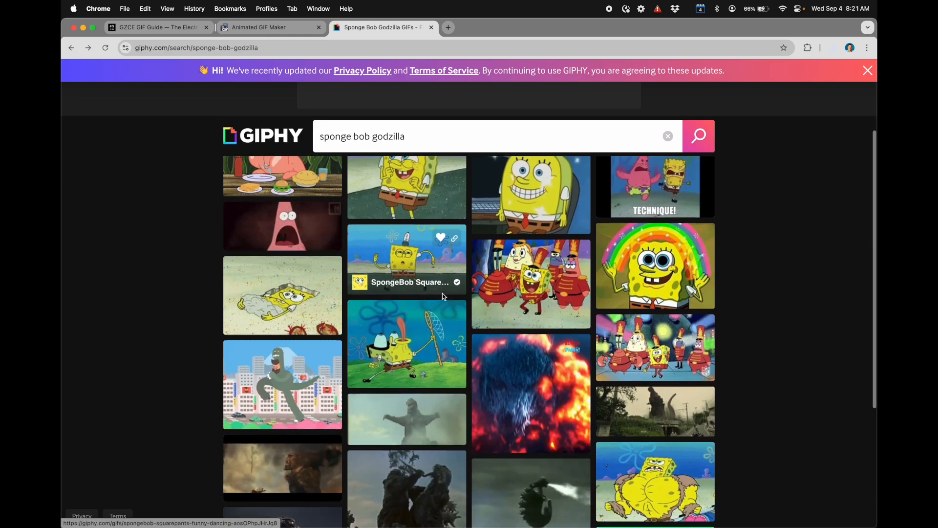
{"action": "scroll", "coordinate": [443, 297], "scroll_direction": "down", "scroll_amount": 1}
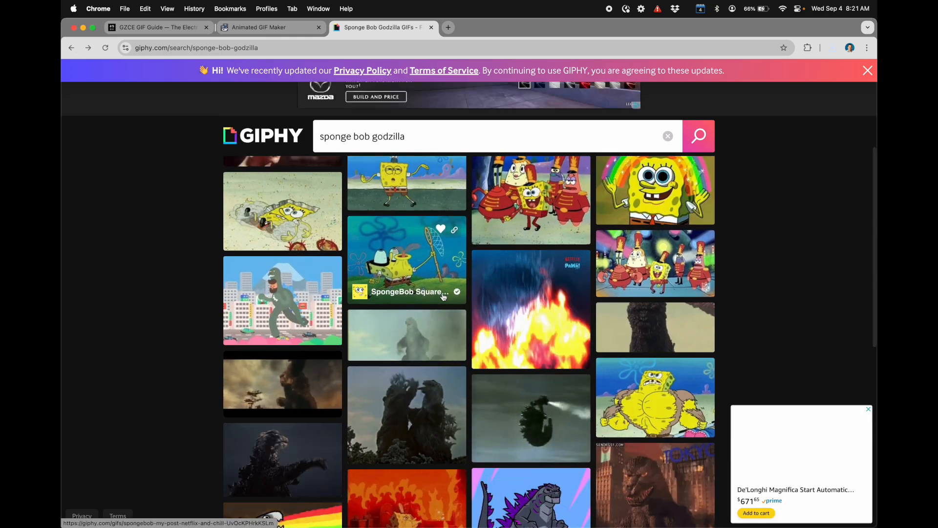
{"action": "scroll", "coordinate": [444, 296], "scroll_direction": "down", "scroll_amount": 3}
{"action": "scroll", "coordinate": [443, 297], "scroll_direction": "down", "scroll_amount": 5}
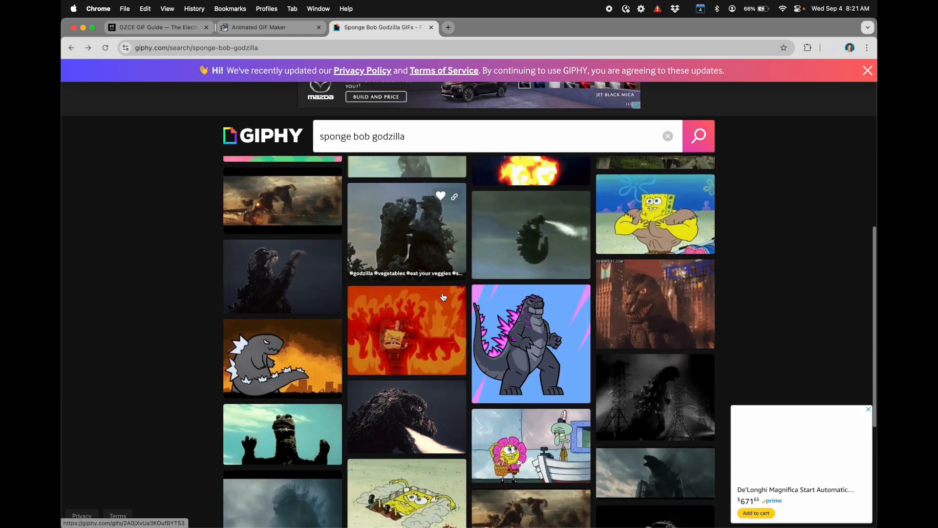
{"action": "scroll", "coordinate": [443, 297], "scroll_direction": "up", "scroll_amount": 11}
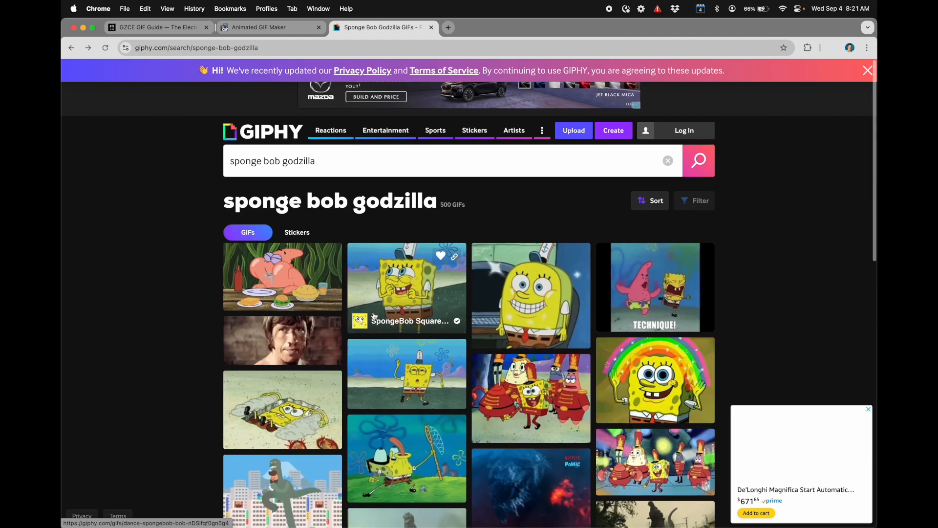
{"action": "left_click", "coordinate": [287, 342]}
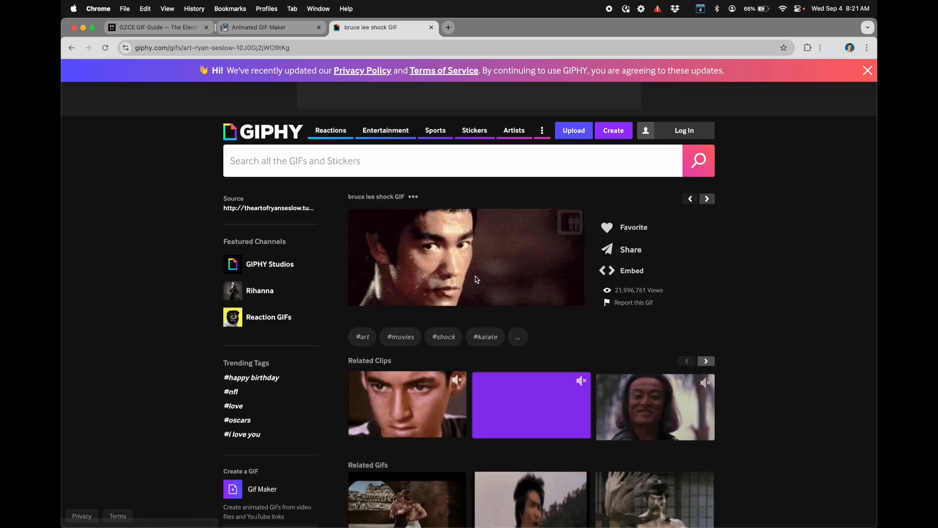
{"action": "right_click", "coordinate": [490, 252]}
{"action": "left_click", "coordinate": [516, 270]}
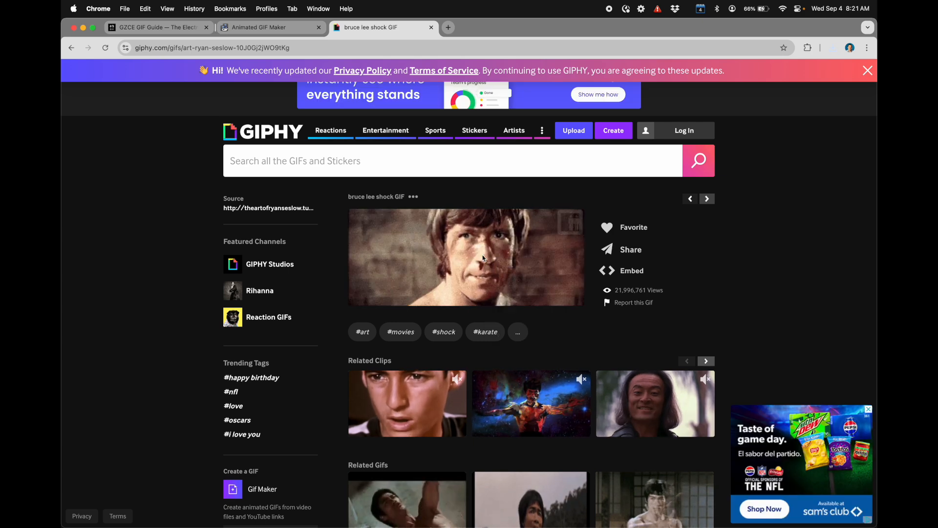
{"action": "key", "text": "Return"}
Step: Upload 200.webp from the Desktop to Ezgif's animated GIF maker
{"action": "left_click", "coordinate": [281, 27]}
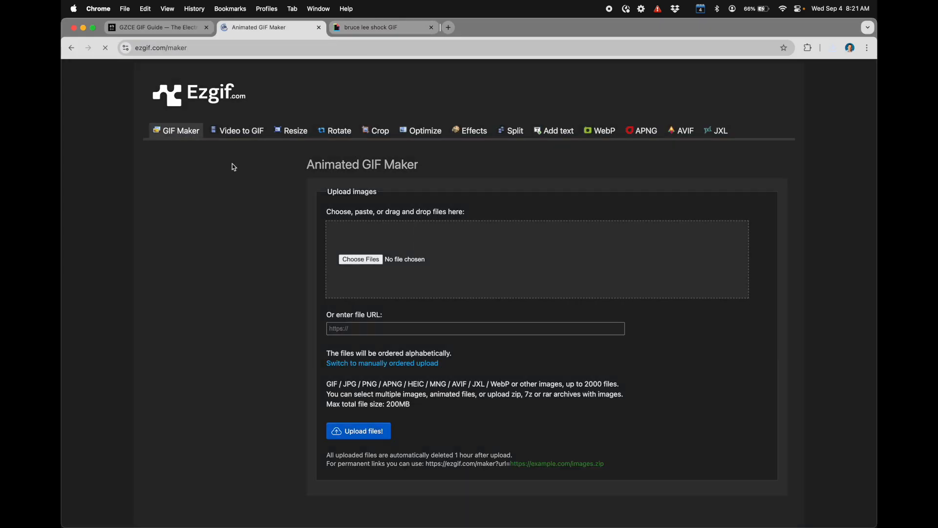
{"action": "left_click", "coordinate": [371, 266]}
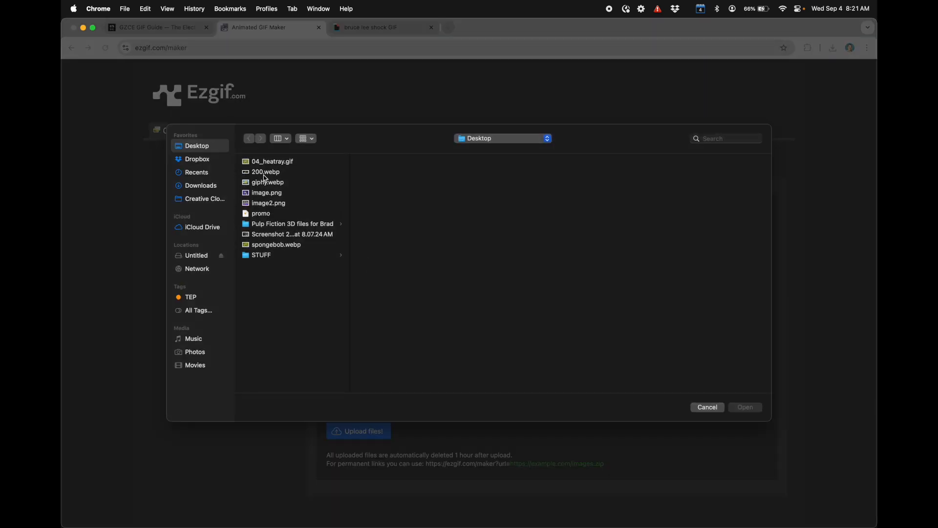
{"action": "left_click", "coordinate": [263, 175]}
{"action": "double_click", "coordinate": [263, 175]}
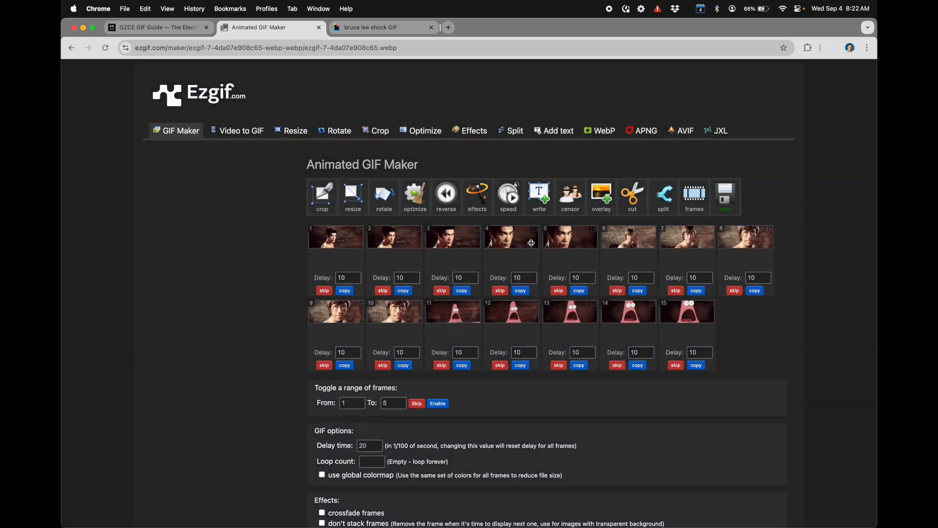
Step: Make the animated GIF from the uploaded bruce lee shock frames and check its width and height
{"action": "scroll", "coordinate": [342, 234], "scroll_direction": "down", "scroll_amount": 6}
{"action": "left_click", "coordinate": [326, 250]}
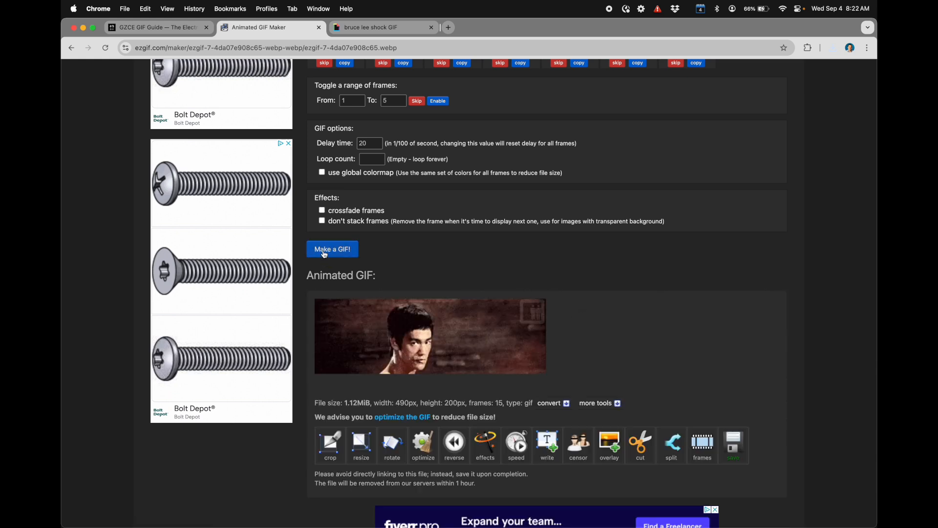
{"action": "scroll", "coordinate": [452, 393], "scroll_direction": "down", "scroll_amount": 1}
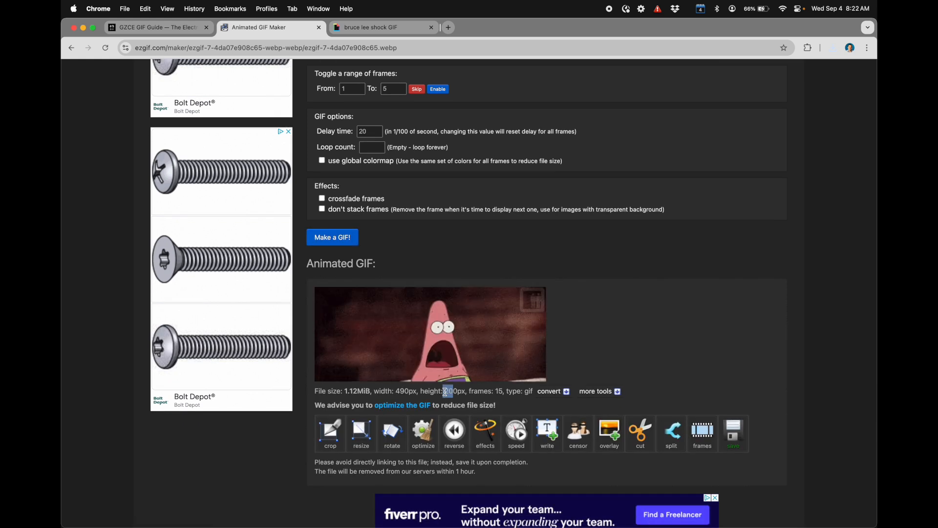
{"action": "left_click_drag", "start_coordinate": [455, 392], "coordinate": [409, 393]}
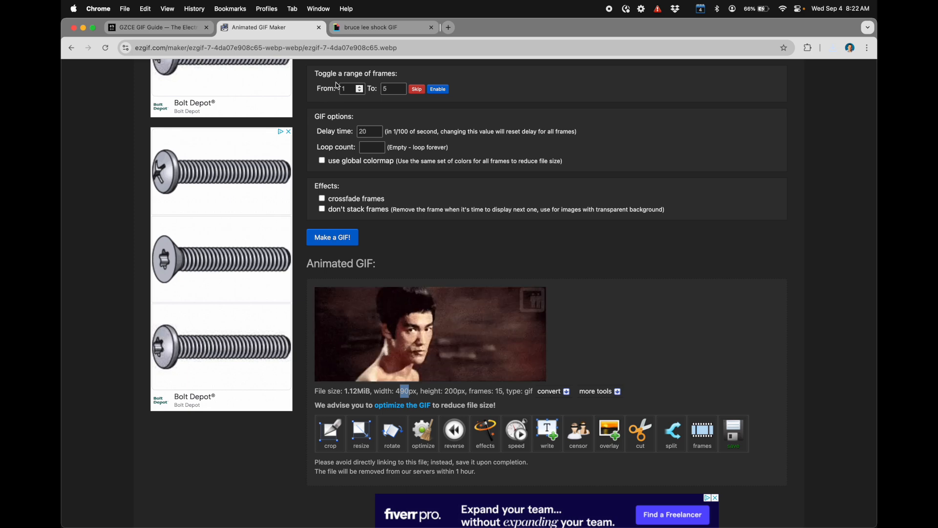
Step: Return to the sponge bob godzilla results on GIPHY and open the Excited Japan GIF showing Godzilla
{"action": "left_click", "coordinate": [376, 28]}
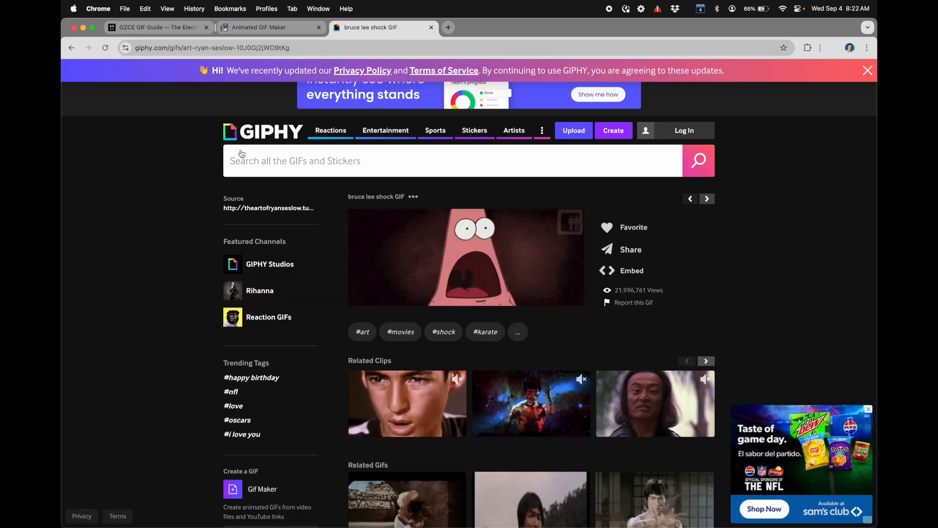
{"action": "left_click", "coordinate": [72, 49]}
{"action": "scroll", "coordinate": [350, 328], "scroll_direction": "down", "scroll_amount": 5}
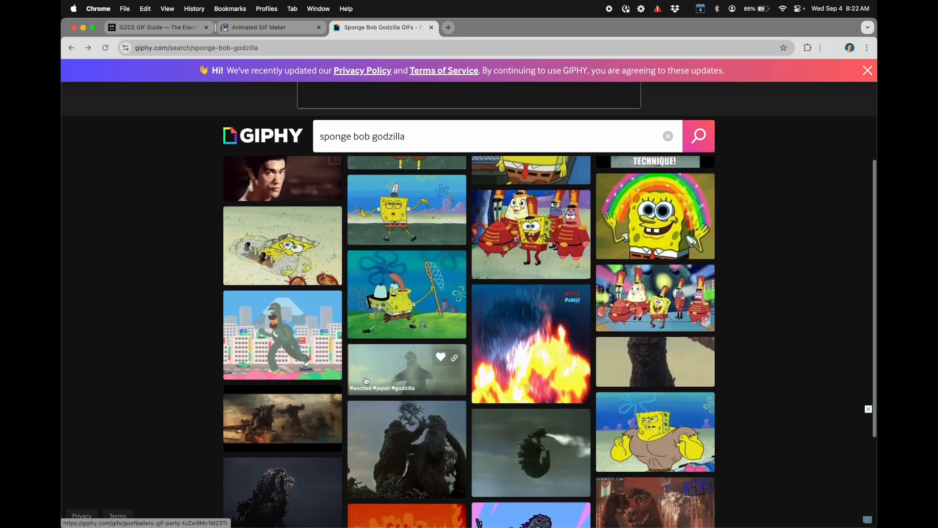
{"action": "left_click", "coordinate": [366, 381]}
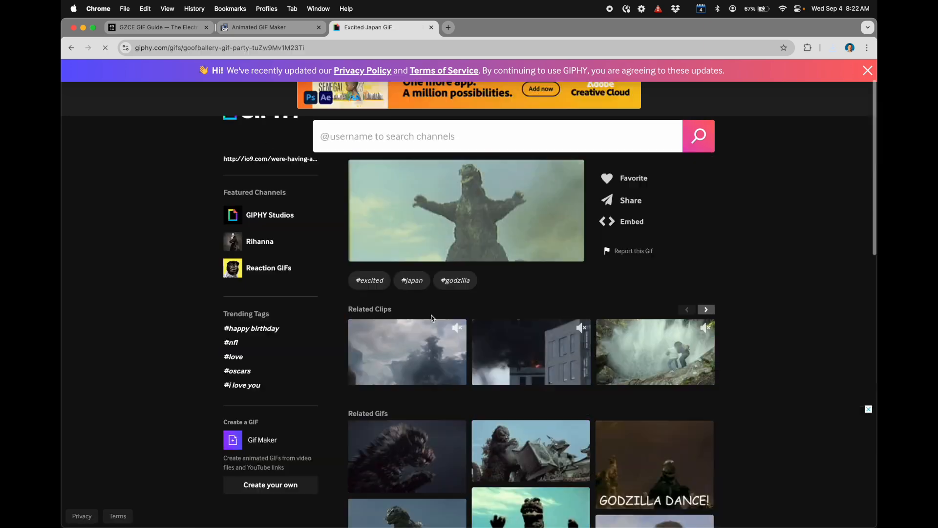
Step: Open the related GIF of Godzilla breathing fire and save it as giphy (1).webp
{"action": "scroll", "coordinate": [437, 390], "scroll_direction": "down", "scroll_amount": 3}
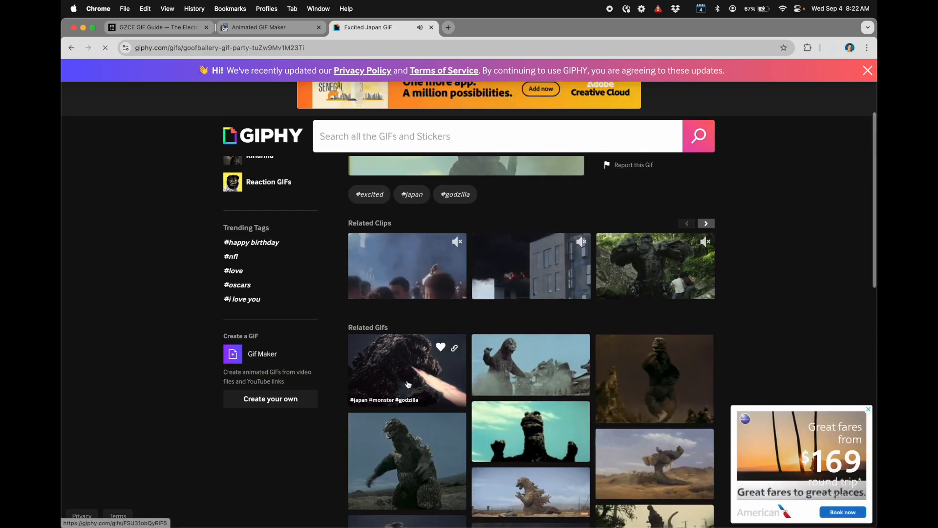
{"action": "left_click", "coordinate": [436, 390]}
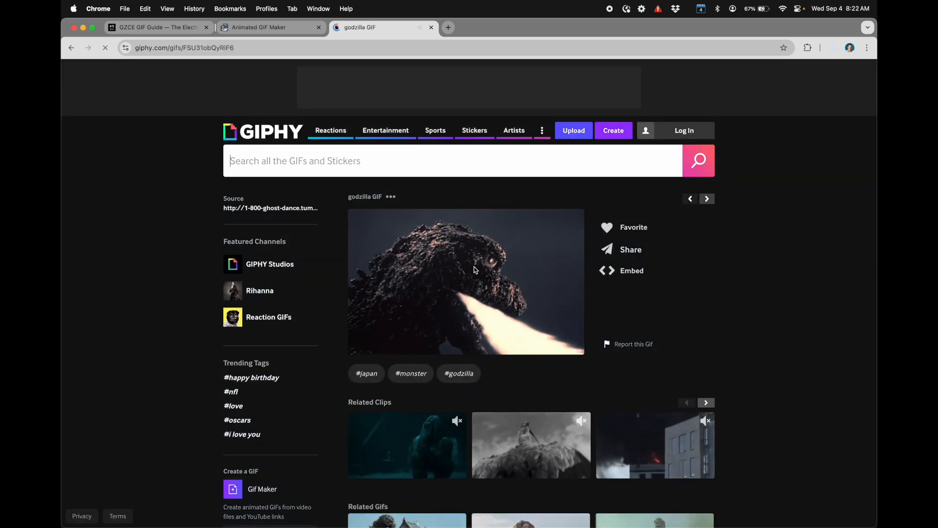
{"action": "right_click", "coordinate": [473, 266]}
{"action": "left_click", "coordinate": [495, 284]}
{"action": "key", "text": "Return"}
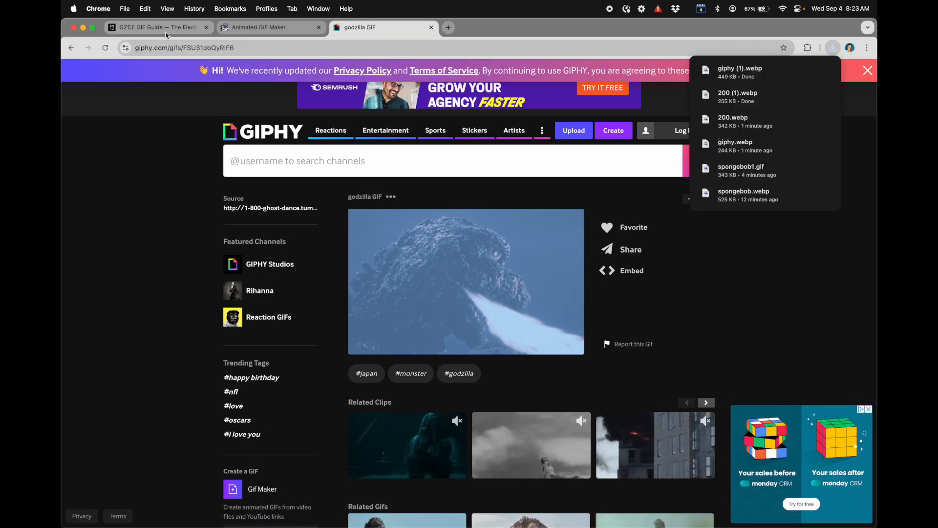
Step: Start a new animated GIF in Ezgif and upload giphy (1).webp from the Desktop
{"action": "left_click", "coordinate": [245, 28]}
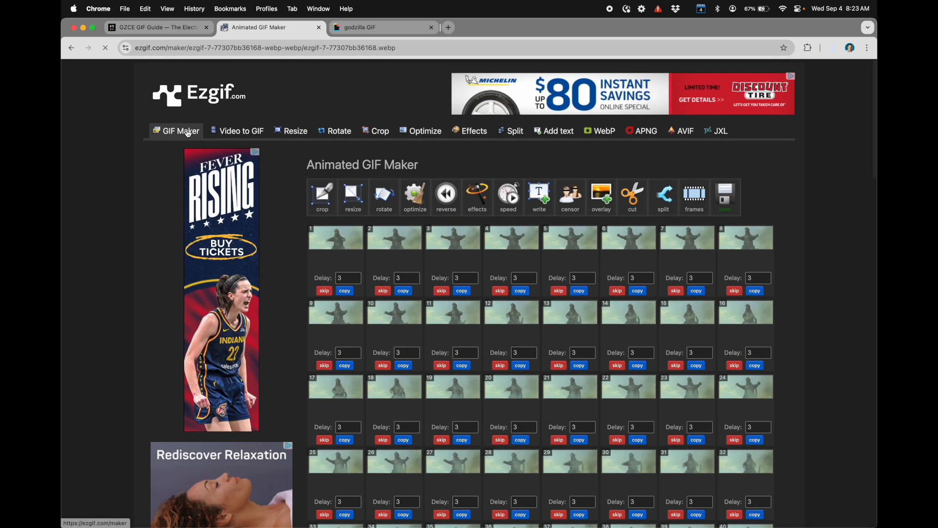
{"action": "left_click", "coordinate": [188, 132]}
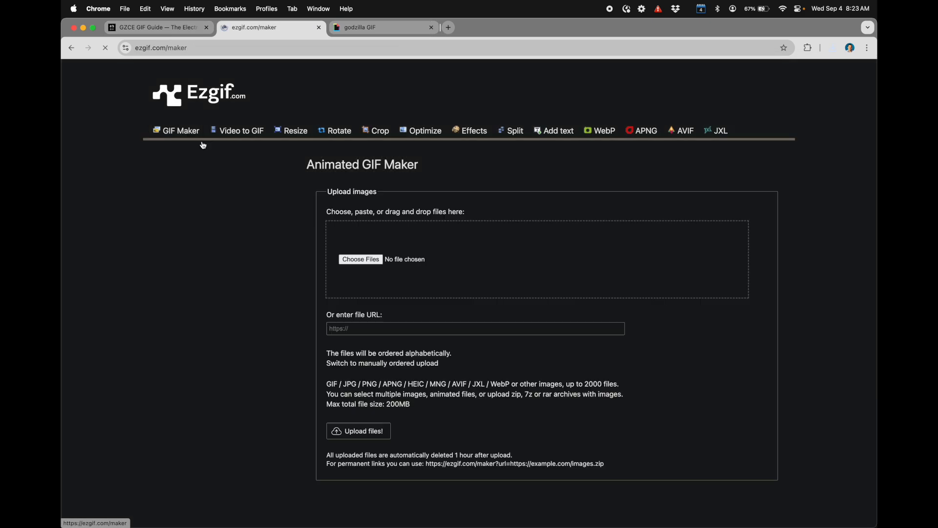
{"action": "left_click", "coordinate": [364, 260]}
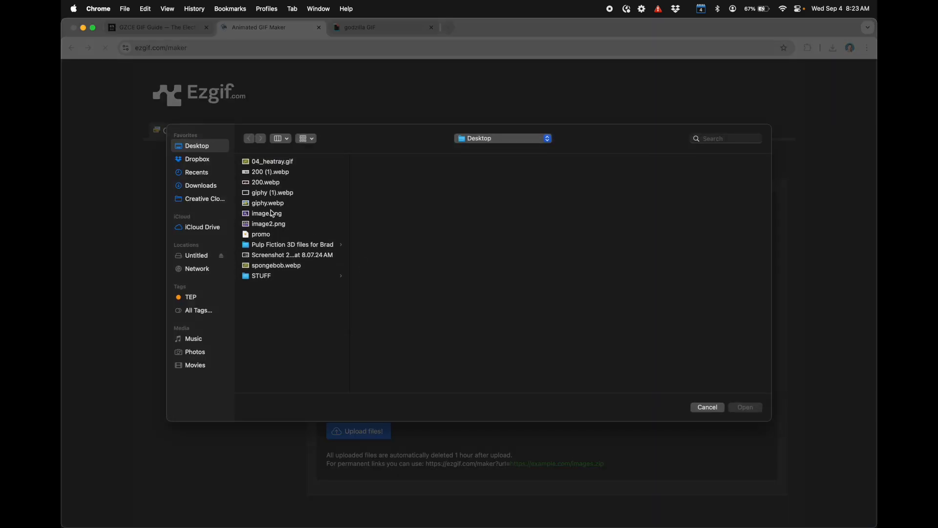
{"action": "left_click", "coordinate": [273, 189]}
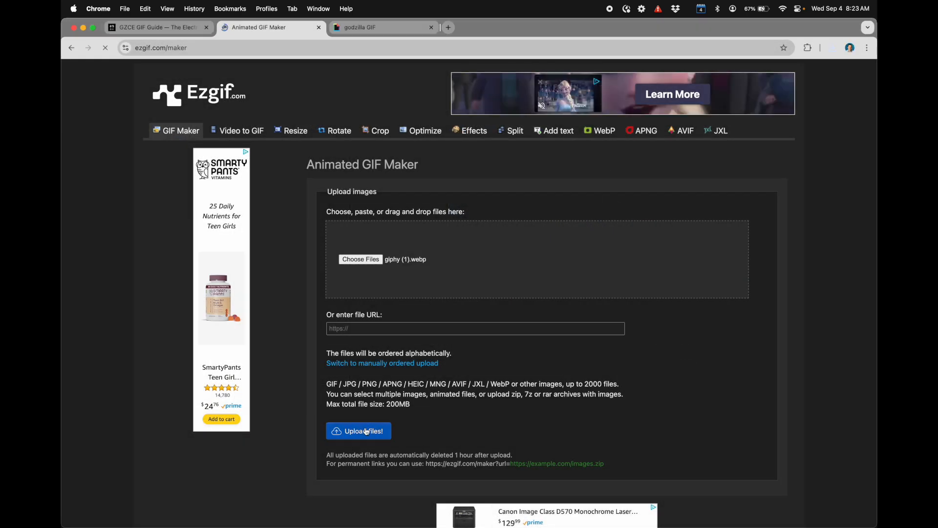
{"action": "left_click", "coordinate": [368, 431]}
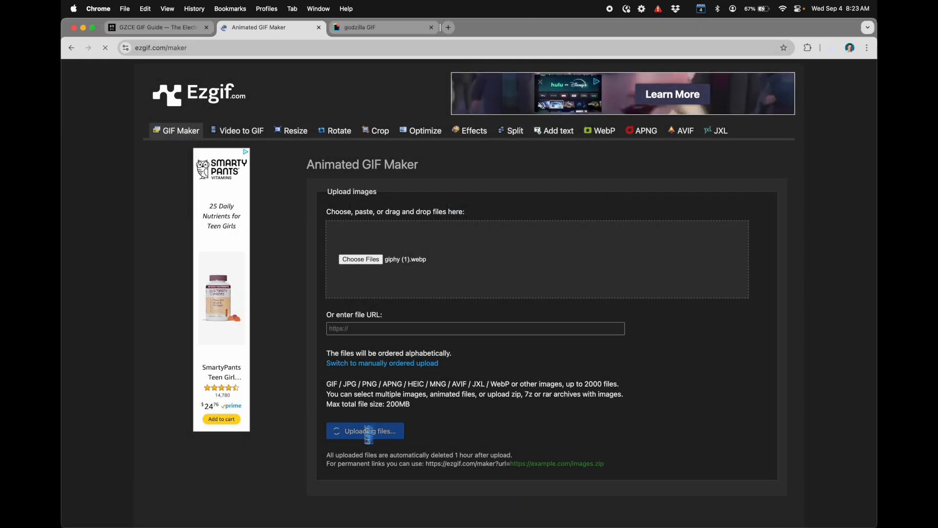
Step: Make the animated GIF from the fire-breathing Godzilla frames and check its height and width
{"action": "scroll", "coordinate": [344, 481], "scroll_direction": "down", "scroll_amount": 2}
{"action": "scroll", "coordinate": [344, 481], "scroll_direction": "down", "scroll_amount": 3}
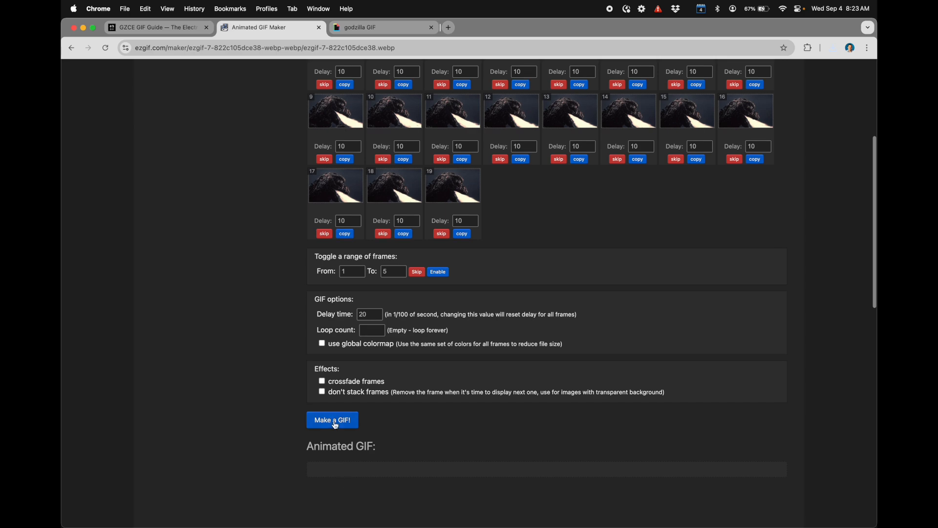
{"action": "scroll", "coordinate": [335, 424], "scroll_direction": "down", "scroll_amount": 5}
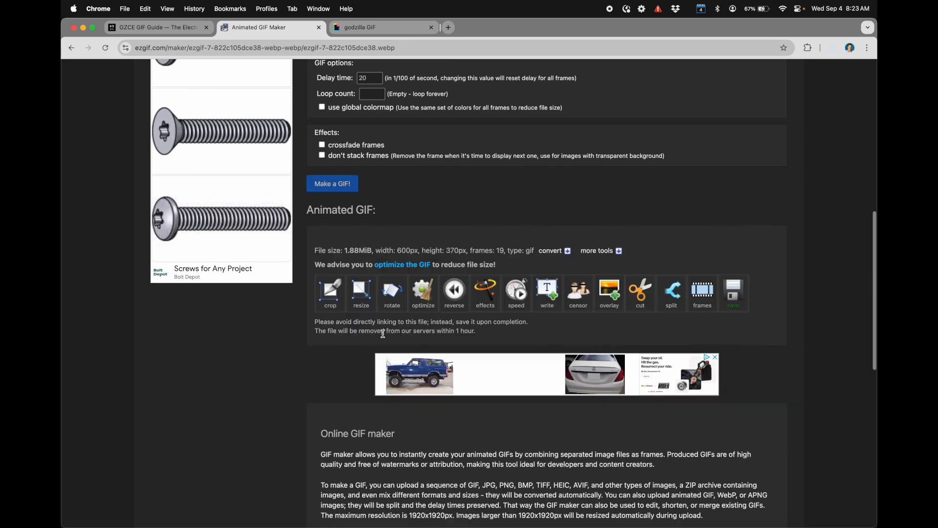
{"action": "left_click_drag", "start_coordinate": [450, 418], "coordinate": [462, 417]}
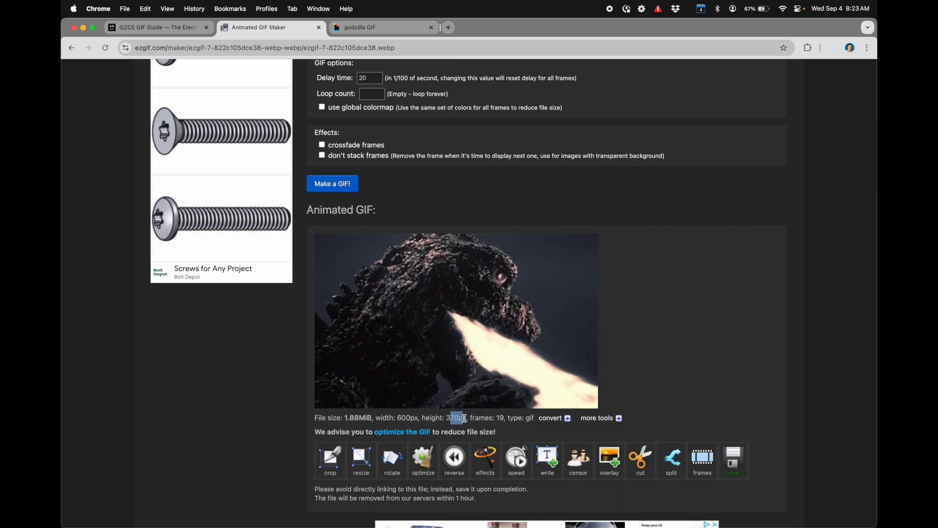
{"action": "left_click_drag", "start_coordinate": [397, 418], "coordinate": [413, 417]}
{"action": "left_click", "coordinate": [414, 418]}
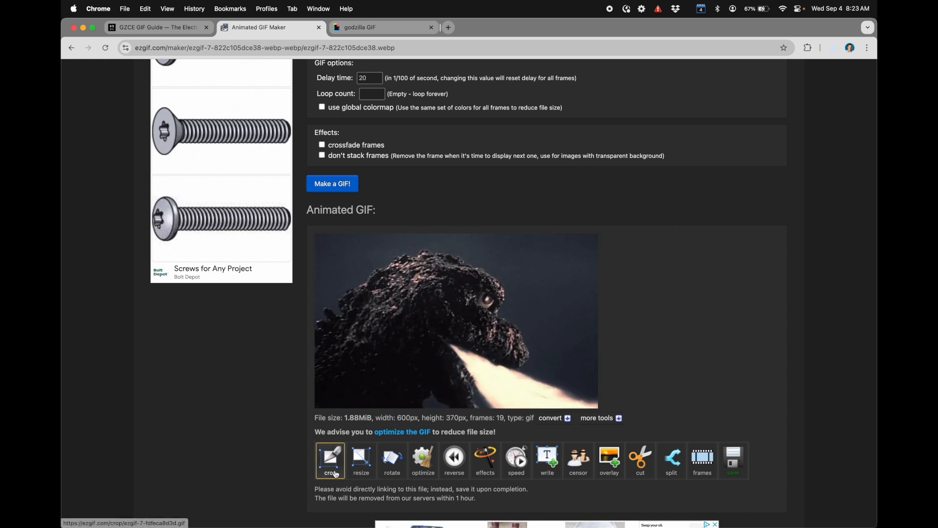
Step: Resize the Godzilla GIF to a width of 320 px, leaving the height on auto
{"action": "left_click", "coordinate": [379, 464]}
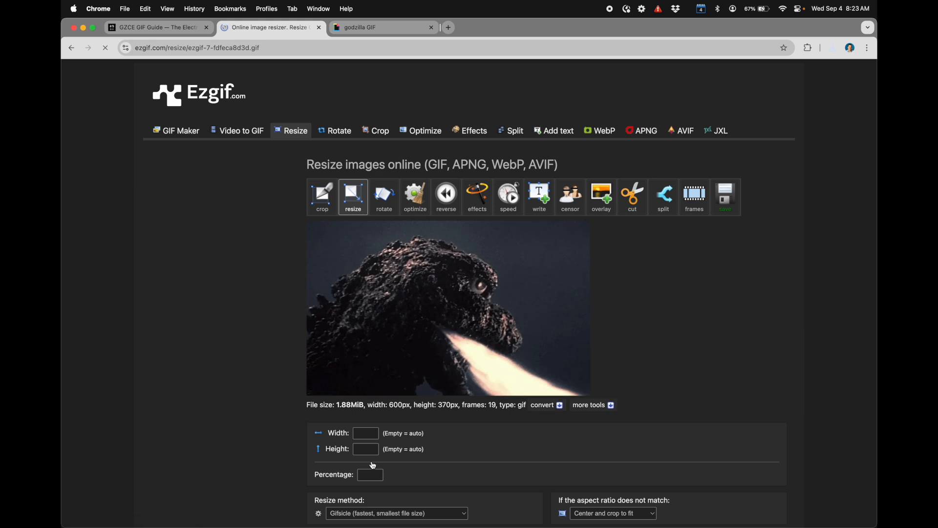
{"action": "scroll", "coordinate": [381, 419], "scroll_direction": "down", "scroll_amount": 2}
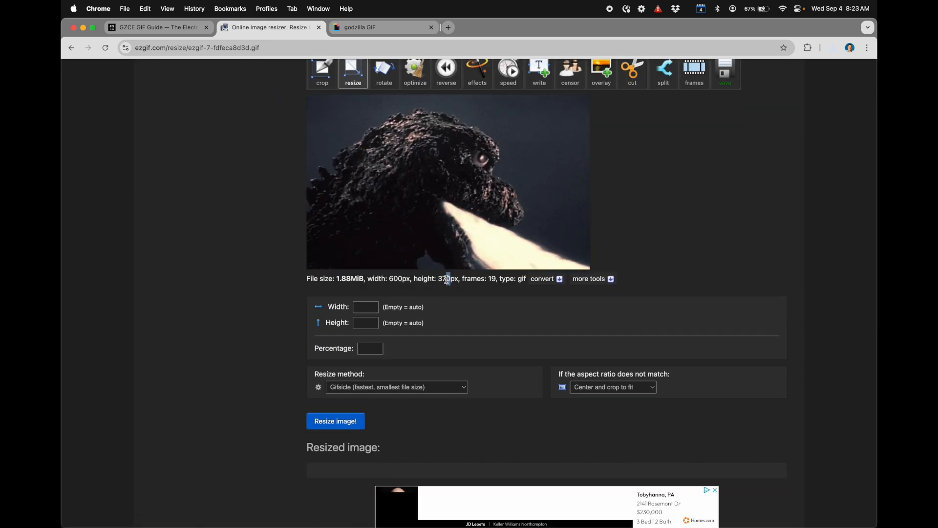
{"action": "left_click_drag", "start_coordinate": [451, 278], "coordinate": [439, 279]}
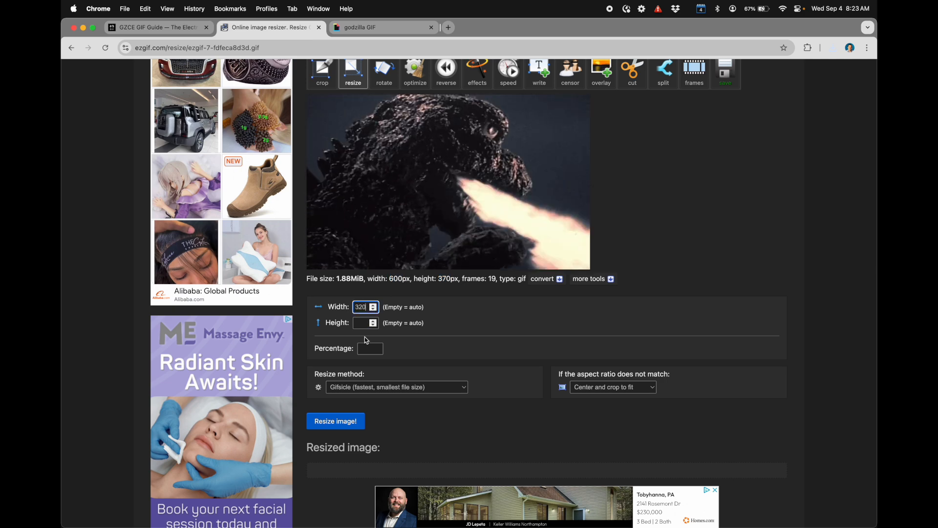
{"action": "left_click", "coordinate": [346, 426]}
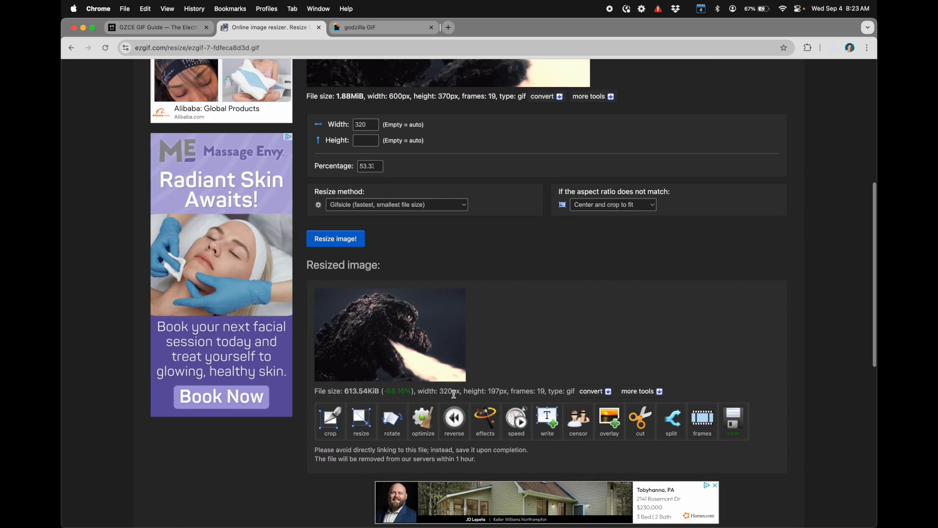
Step: Resize the Godzilla GIF to a height of 240 px, leaving the width on auto
{"action": "scroll", "coordinate": [495, 390], "scroll_direction": "up", "scroll_amount": 2}
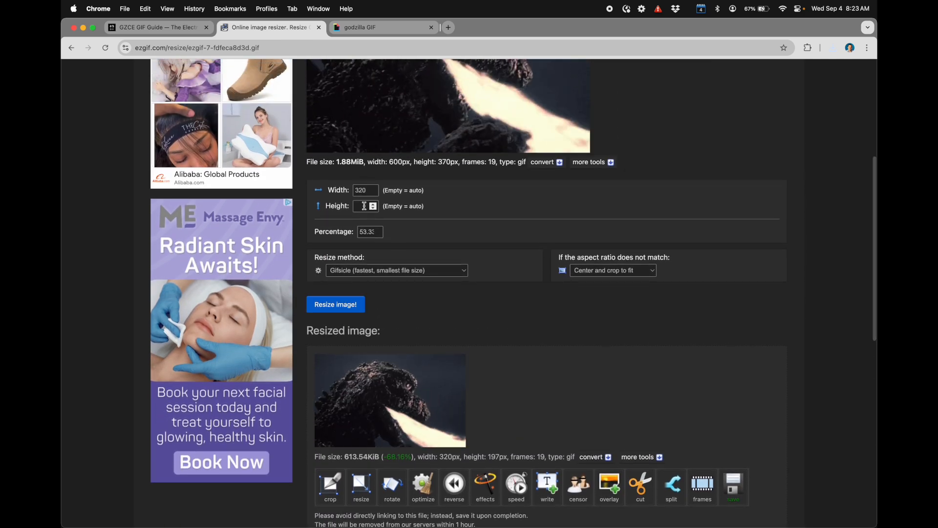
{"action": "left_click_drag", "start_coordinate": [368, 191], "coordinate": [350, 193]}
{"action": "key", "text": "BackSpace"}
{"action": "key", "text": "Tab"}
{"action": "type", "text": "240"}
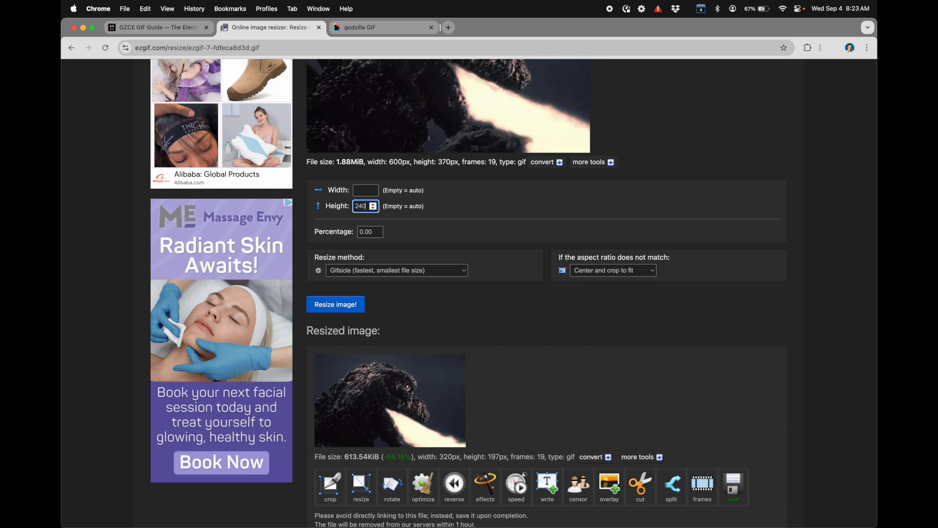
{"action": "left_click", "coordinate": [317, 304]}
{"action": "scroll", "coordinate": [371, 342], "scroll_direction": "down", "scroll_amount": 3}
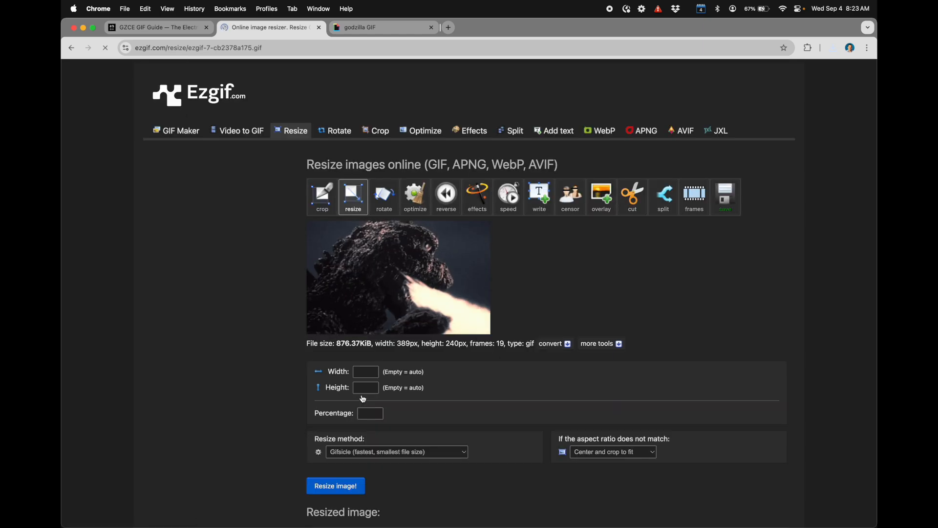
Step: Crop the Godzilla GIF to 320 × 240 px, starting 69 px from its left edge and 0 px from its top
{"action": "left_click", "coordinate": [322, 152]}
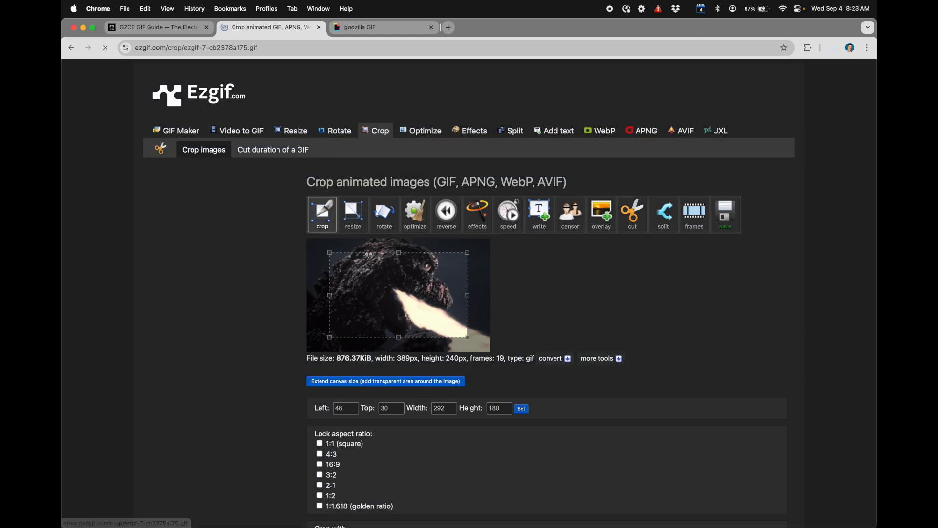
{"action": "left_click_drag", "start_coordinate": [445, 326], "coordinate": [492, 382]}
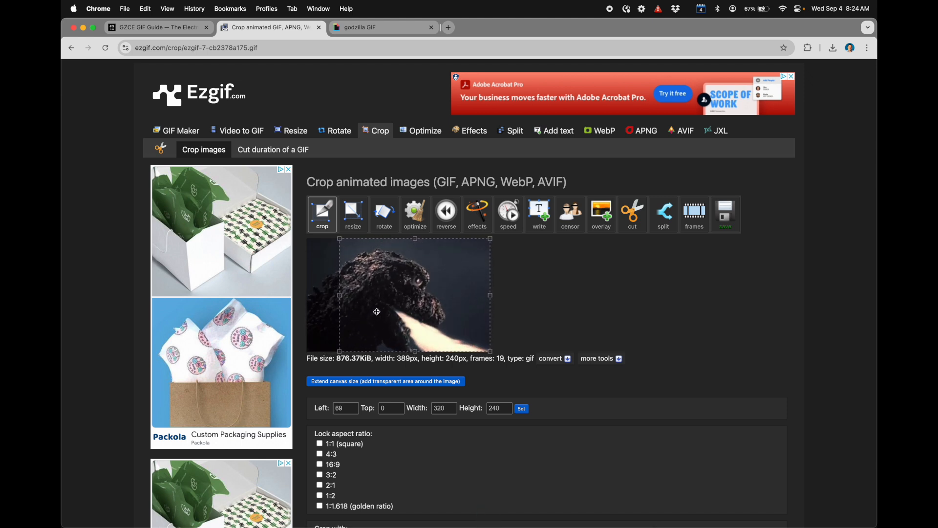
{"action": "scroll", "coordinate": [377, 312], "scroll_direction": "down", "scroll_amount": 5}
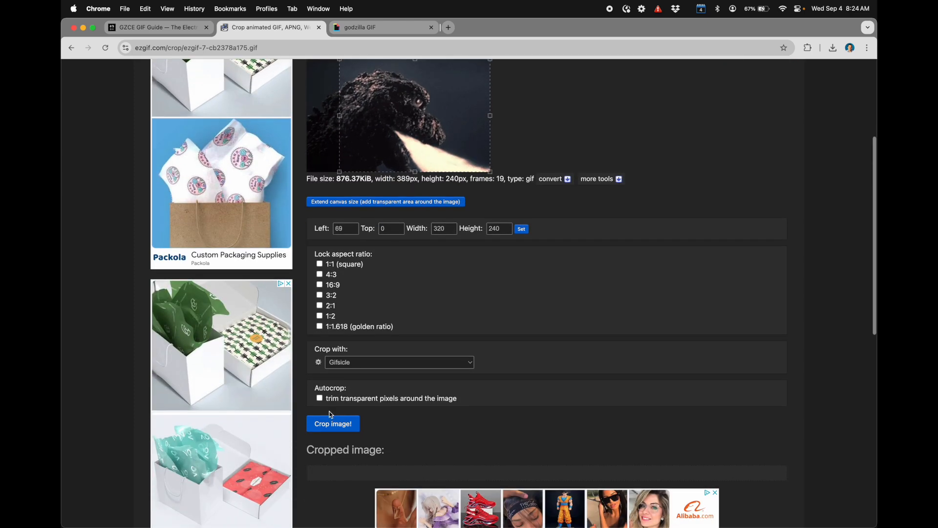
{"action": "left_click", "coordinate": [329, 429]}
{"action": "scroll", "coordinate": [330, 432], "scroll_direction": "down", "scroll_amount": 5}
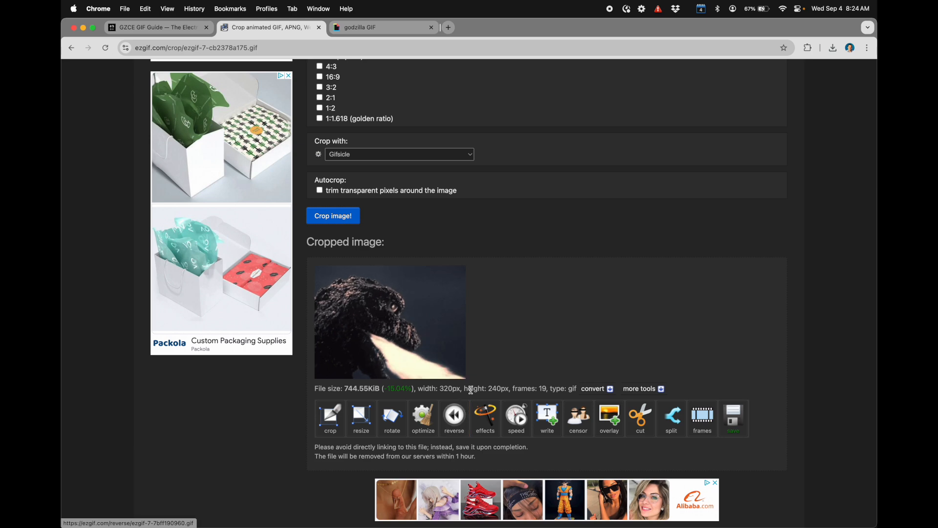
Step: Optimize the cropped Godzilla GIF with the Lossy GIF method at compression level 35
{"action": "scroll", "coordinate": [471, 390], "scroll_direction": "down", "scroll_amount": 2}
{"action": "left_click", "coordinate": [427, 374]}
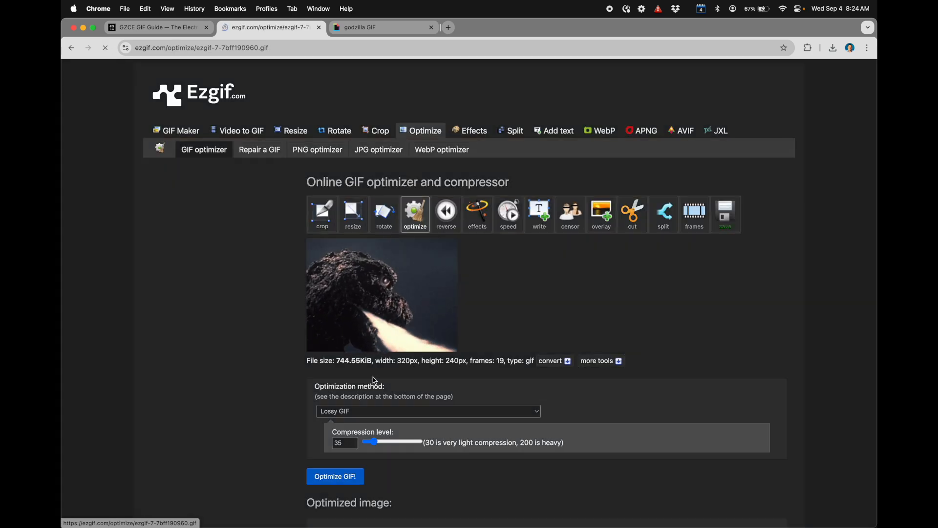
{"action": "scroll", "coordinate": [339, 459], "scroll_direction": "down", "scroll_amount": 4}
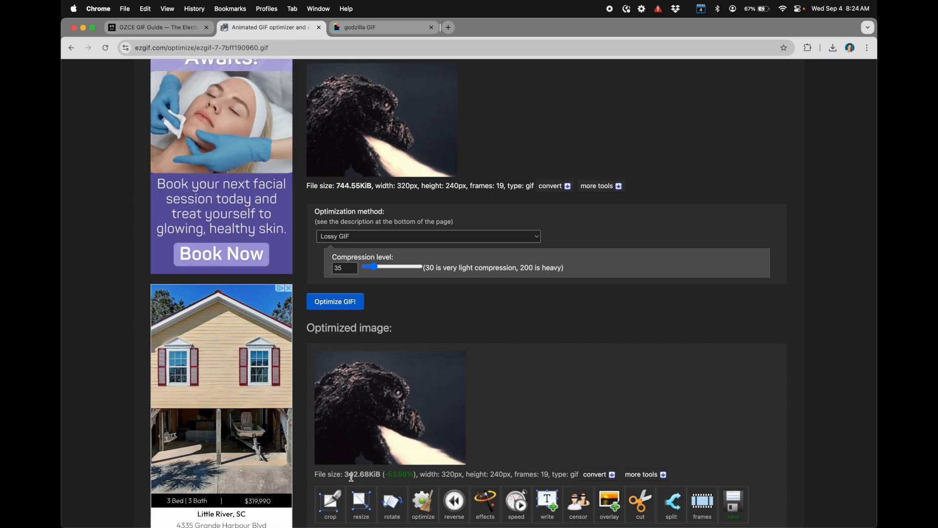
{"action": "scroll", "coordinate": [351, 477], "scroll_direction": "down", "scroll_amount": 2}
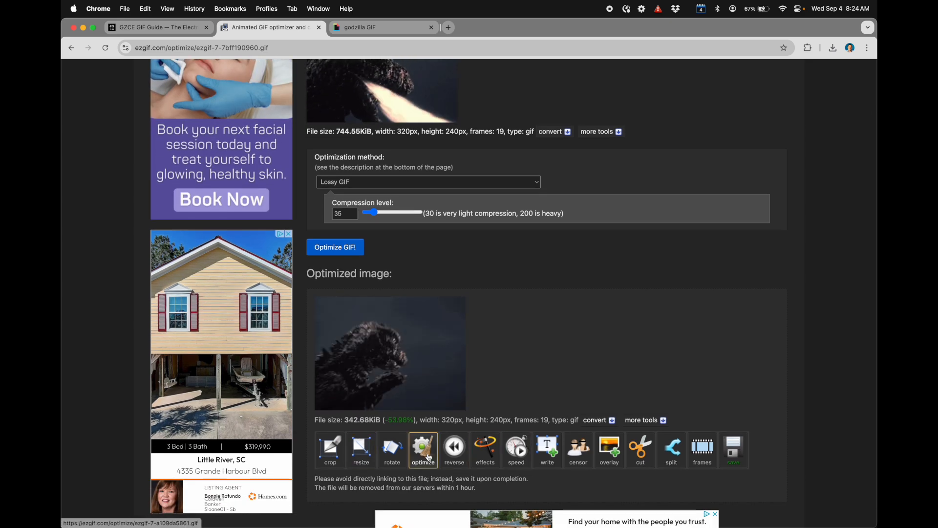
Step: Optimize the compressed Godzilla GIF again with the Remove every 3rd frame method
{"action": "left_click", "coordinate": [423, 449]}
{"action": "scroll", "coordinate": [355, 324], "scroll_direction": "down", "scroll_amount": 2}
{"action": "left_click", "coordinate": [351, 297]}
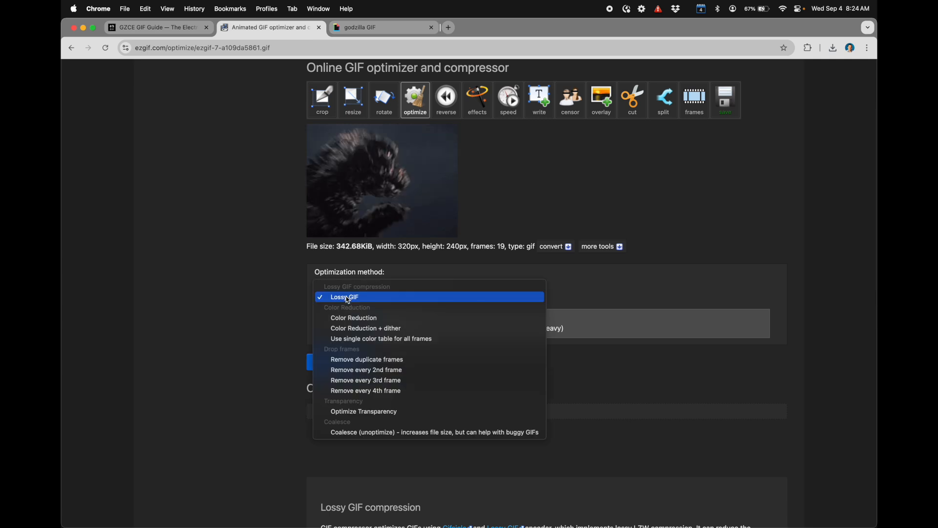
{"action": "left_click", "coordinate": [338, 365]}
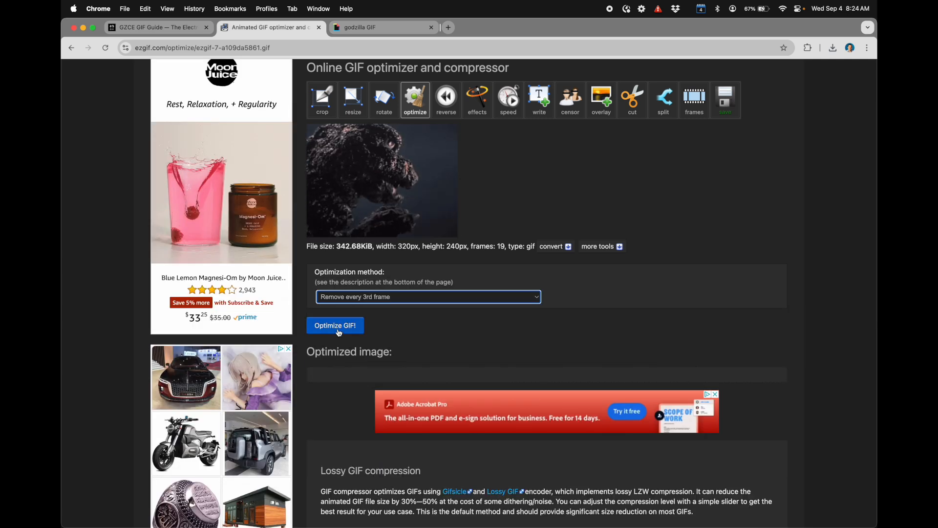
{"action": "left_click", "coordinate": [338, 326]}
{"action": "scroll", "coordinate": [339, 332], "scroll_direction": "down", "scroll_amount": 3}
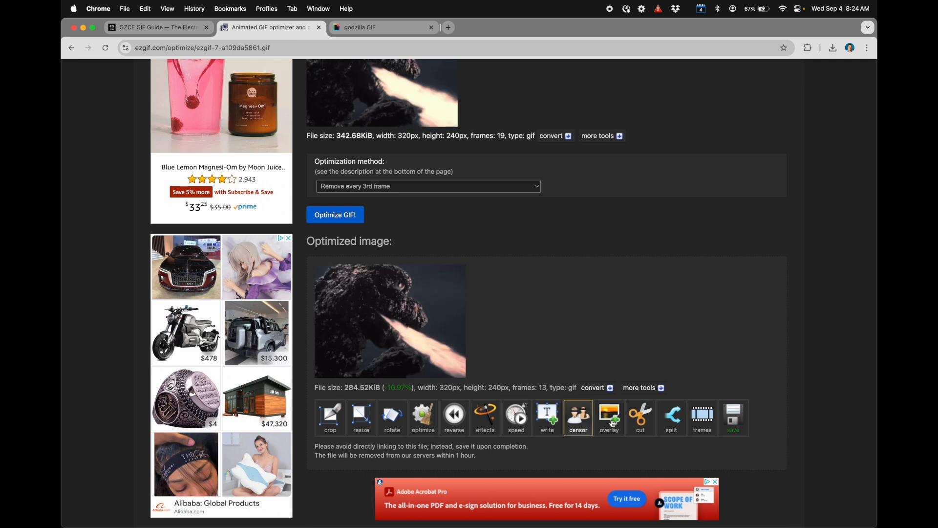
Step: Save the optimized GIF to the Desktop as godzilla1.gif
{"action": "left_click", "coordinate": [734, 425]}
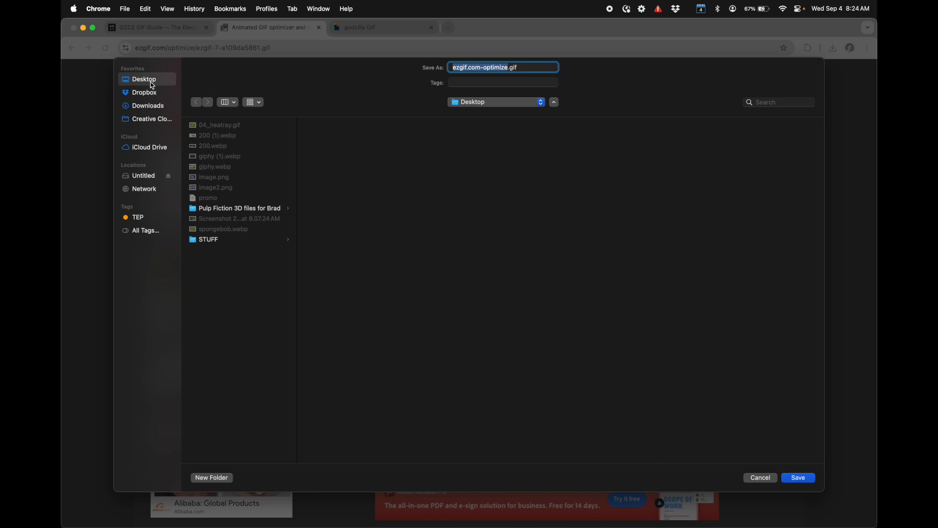
{"action": "type", "text": "godzilla1"}
{"action": "key", "text": "Return"}
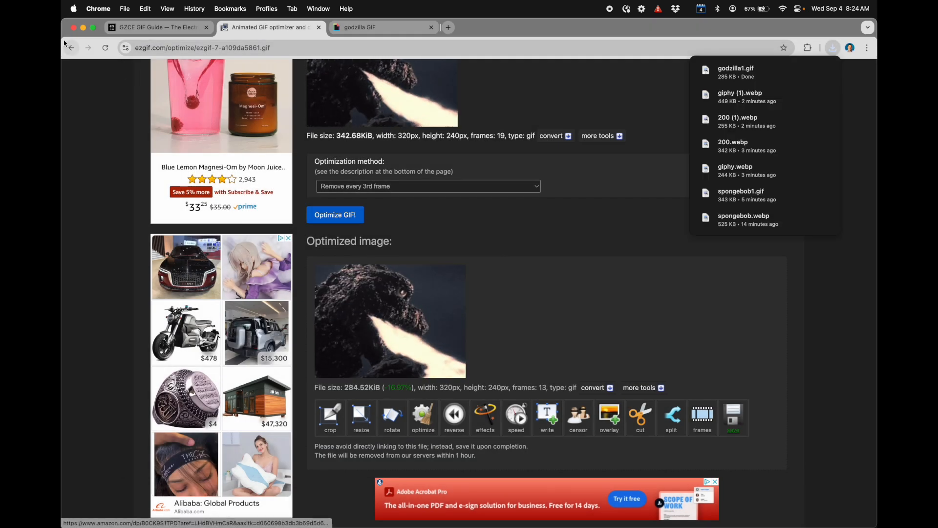
Step: Switch to the Untitled SD card's Finder window and preview its GIFs to examine the heat ray animation
{"action": "left_click", "coordinate": [83, 27]}
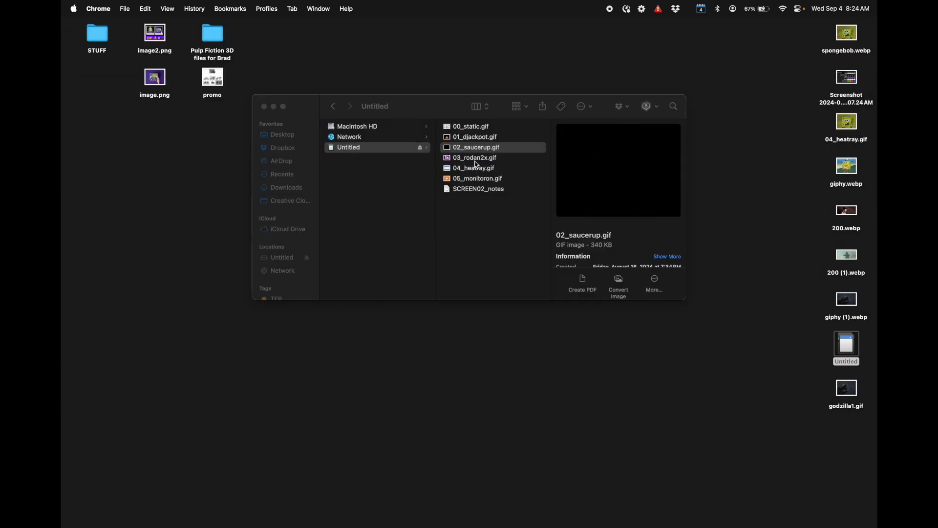
{"action": "left_click", "coordinate": [476, 158]}
{"action": "left_click", "coordinate": [476, 168]}
{"action": "left_click", "coordinate": [478, 150]}
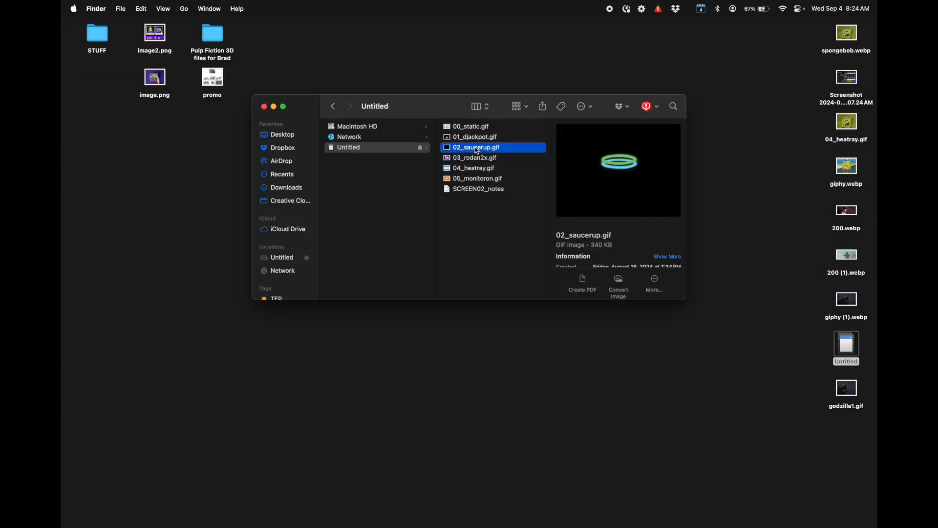
{"action": "key", "text": "Up"}
{"action": "key", "text": "Down"}
{"action": "key", "text": "Down"}
{"action": "key", "text": "Down"}
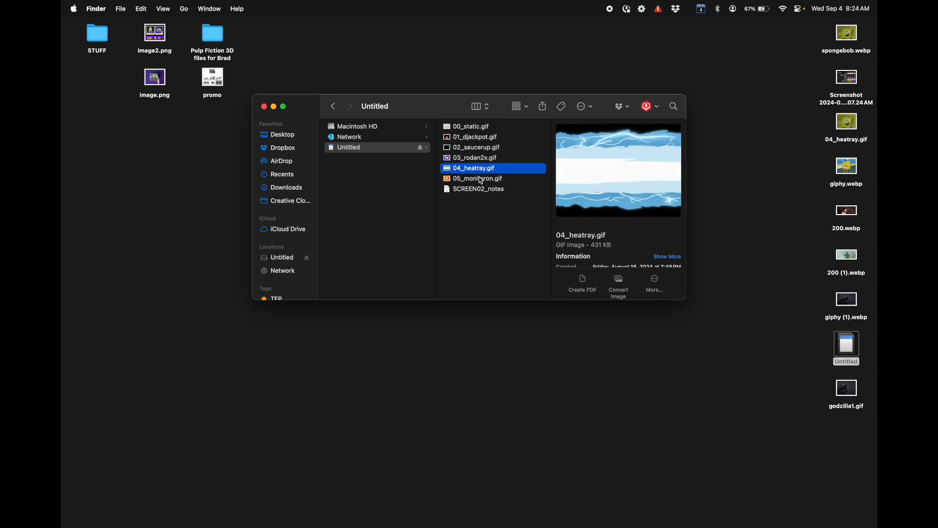
Step: Try to rename godzilla1.gif on the Desktop as 04_heatray.gif
{"action": "left_click", "coordinate": [488, 215]}
{"action": "left_click", "coordinate": [847, 410]}
{"action": "left_click", "coordinate": [839, 406]}
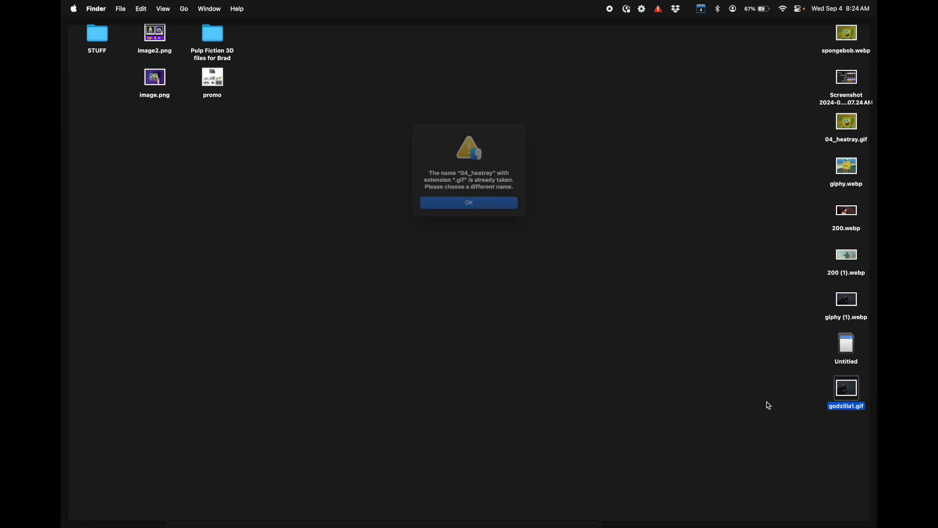
{"action": "left_click", "coordinate": [473, 209]}
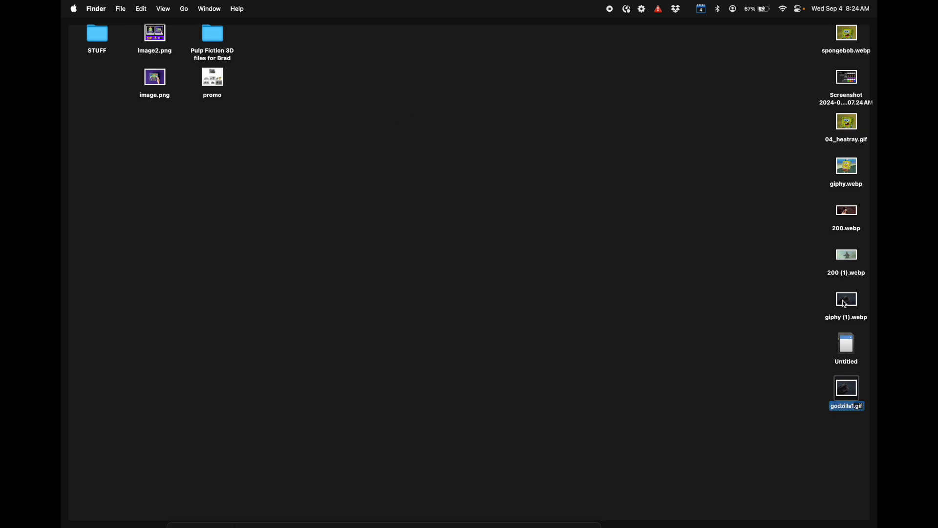
{"action": "left_click", "coordinate": [849, 166]}
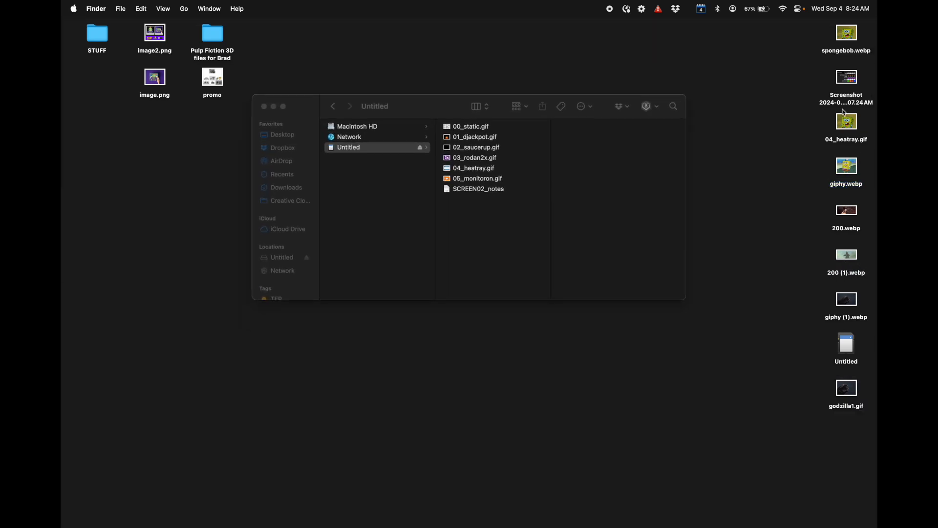
{"action": "left_click", "coordinate": [849, 123]}
{"action": "left_click", "coordinate": [530, 494]}
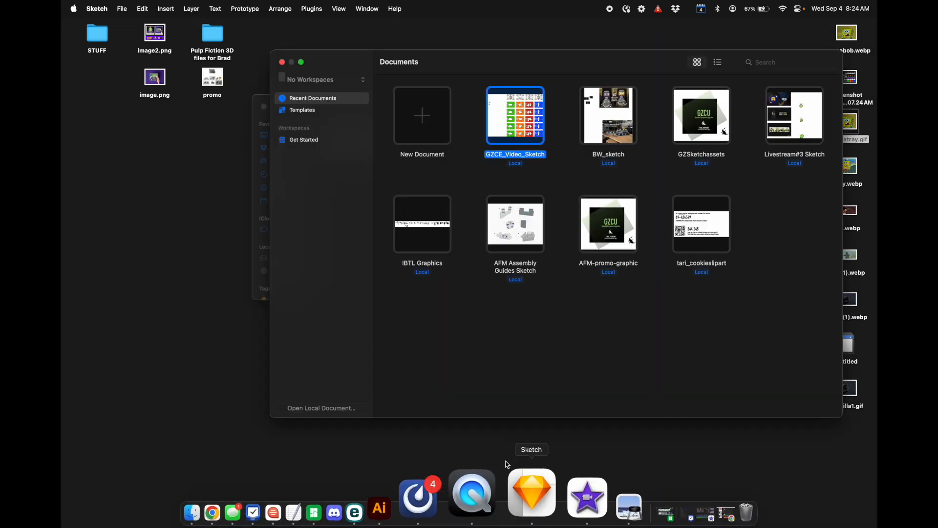
{"action": "left_click", "coordinate": [282, 62]}
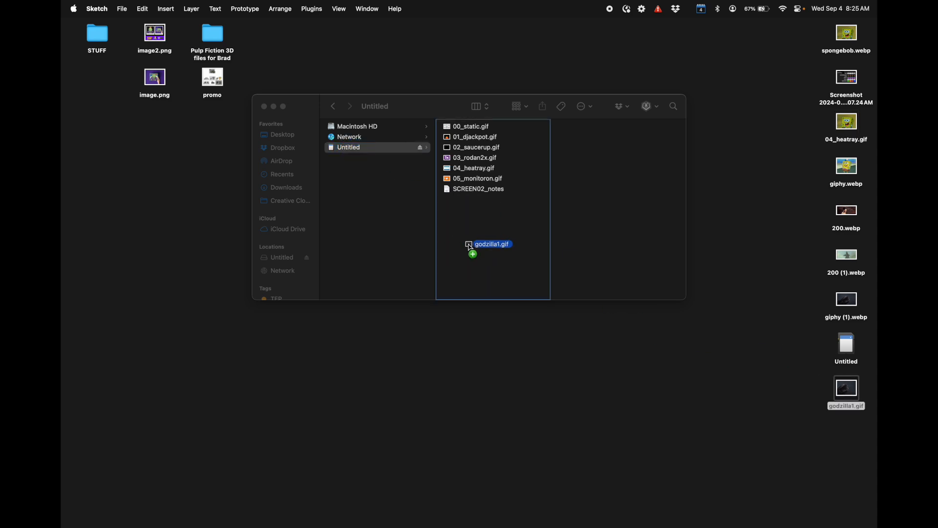
Step: Copy godzilla1.gif from the Desktop onto the Untitled SD card and move the card's original 04_heatray.gif to the Trash
{"action": "left_click_drag", "start_coordinate": [471, 247], "coordinate": [470, 245]}
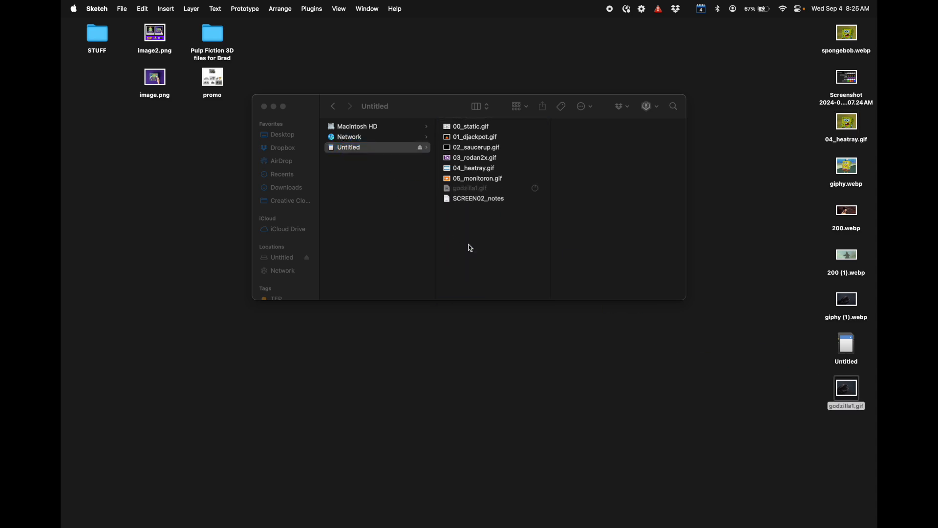
{"action": "left_click", "coordinate": [472, 170]}
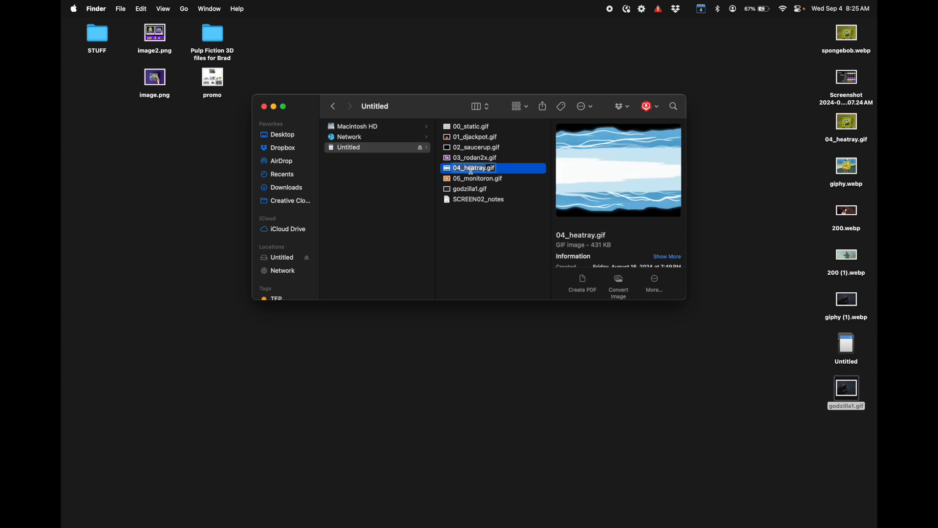
{"action": "key", "text": "Down"}
{"action": "key", "text": "Down"}
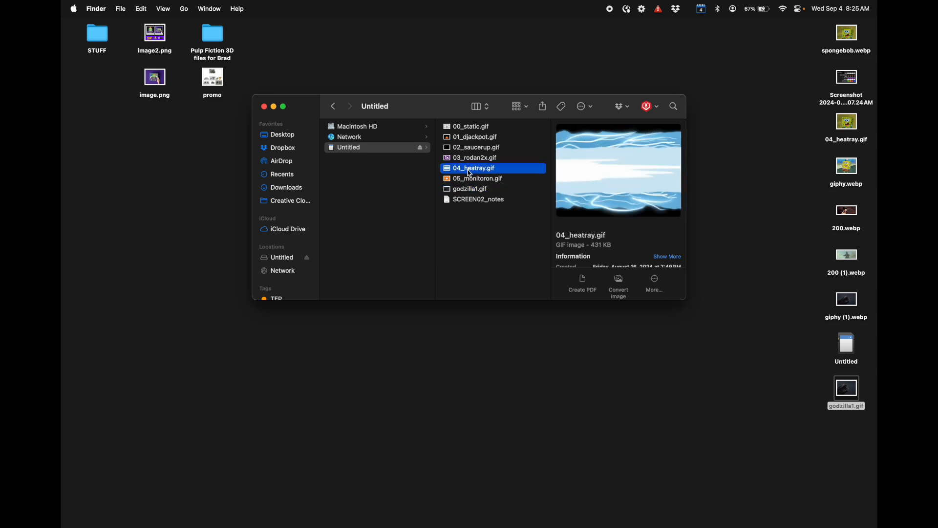
{"action": "right_click", "coordinate": [469, 171]}
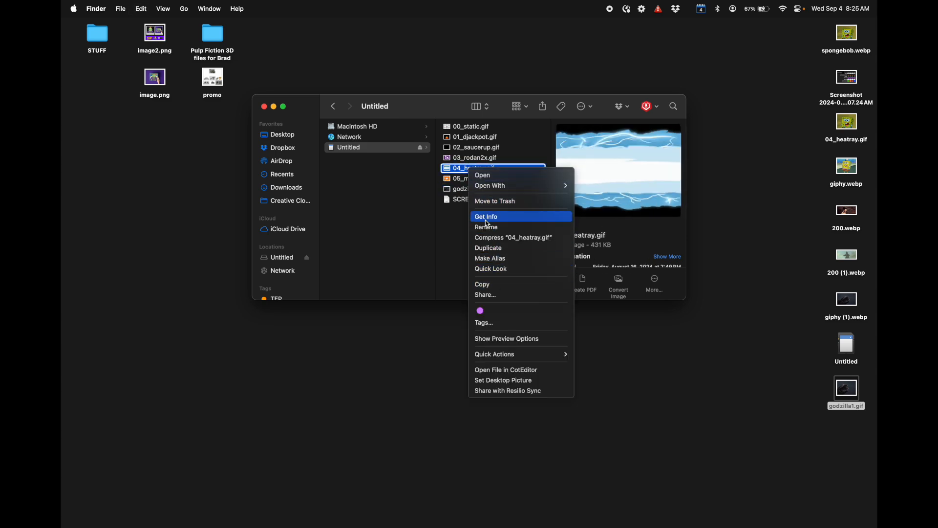
{"action": "left_click", "coordinate": [489, 206]}
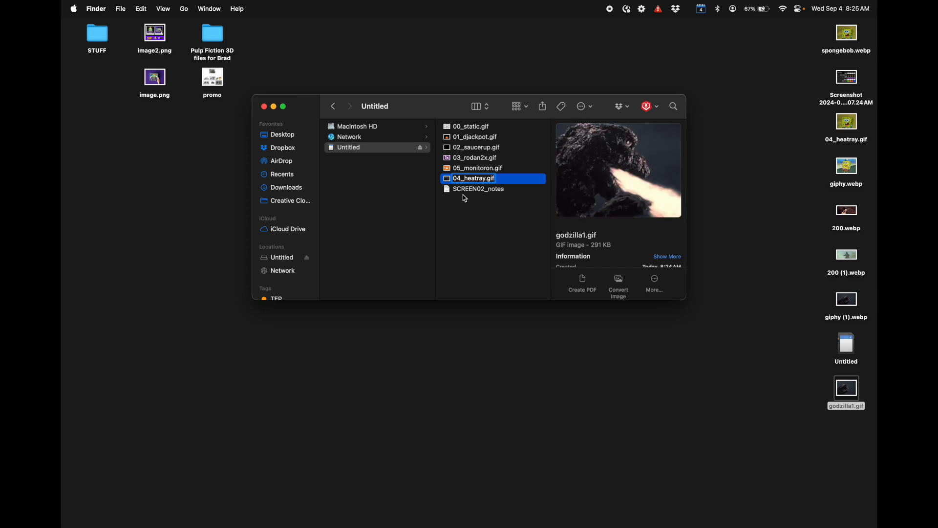
Step: Rename the SD card's godzilla1.gif as 04_heatray.gif and preview it alongside 03_rodan2x.gif
{"action": "key", "text": "Return"}
{"action": "left_click", "coordinate": [469, 127]}
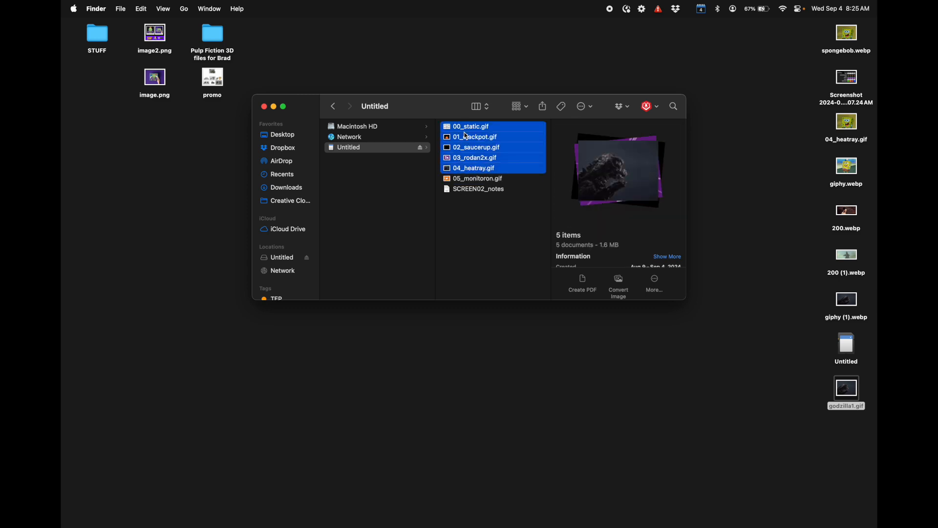
{"action": "left_click", "coordinate": [472, 160]}
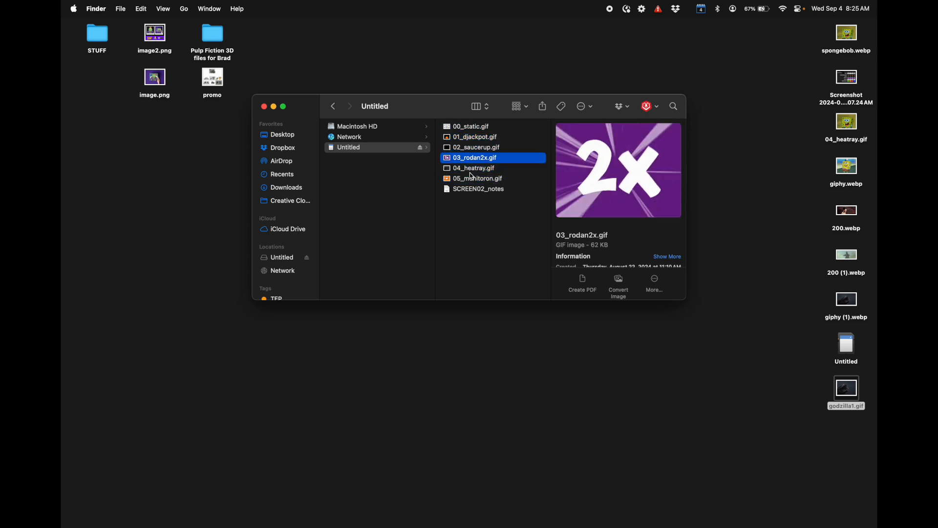
{"action": "left_click", "coordinate": [471, 172]}
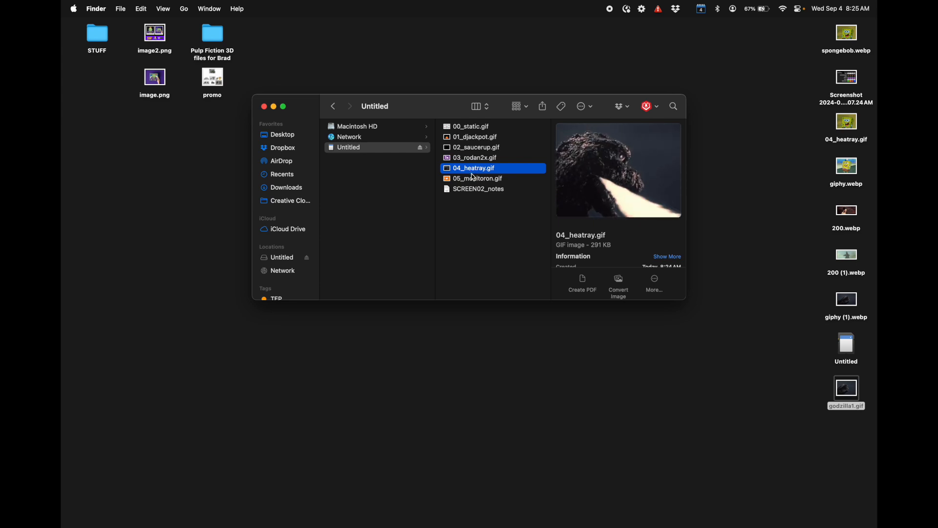
Step: Preview 05_monitoron.gif and the new 04_heatray.gif once more, and eject the Untitled SD card
{"action": "left_click", "coordinate": [477, 180]}
{"action": "key", "text": "Up"}
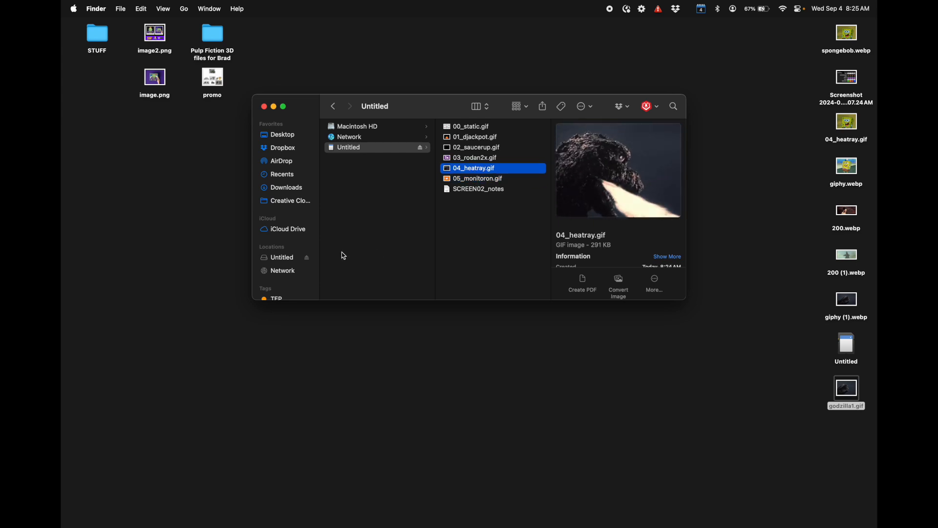
{"action": "left_click", "coordinate": [308, 260]}
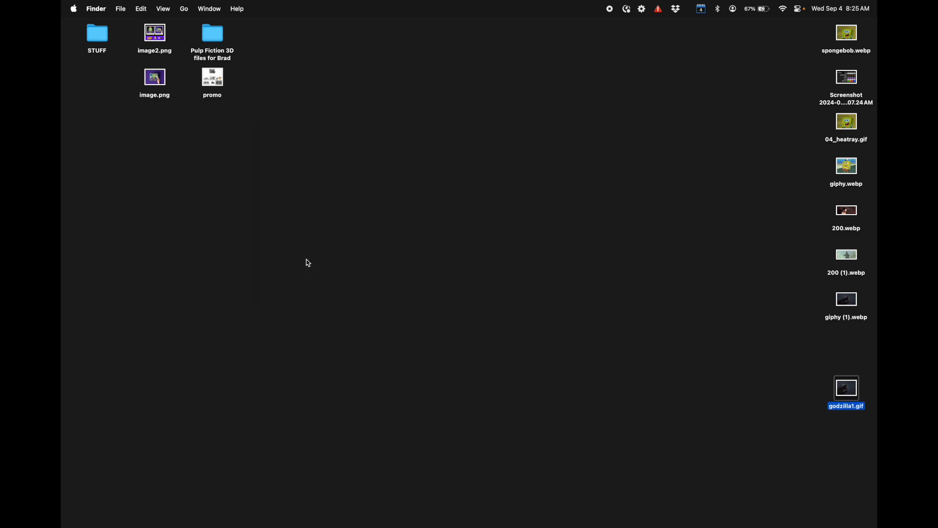